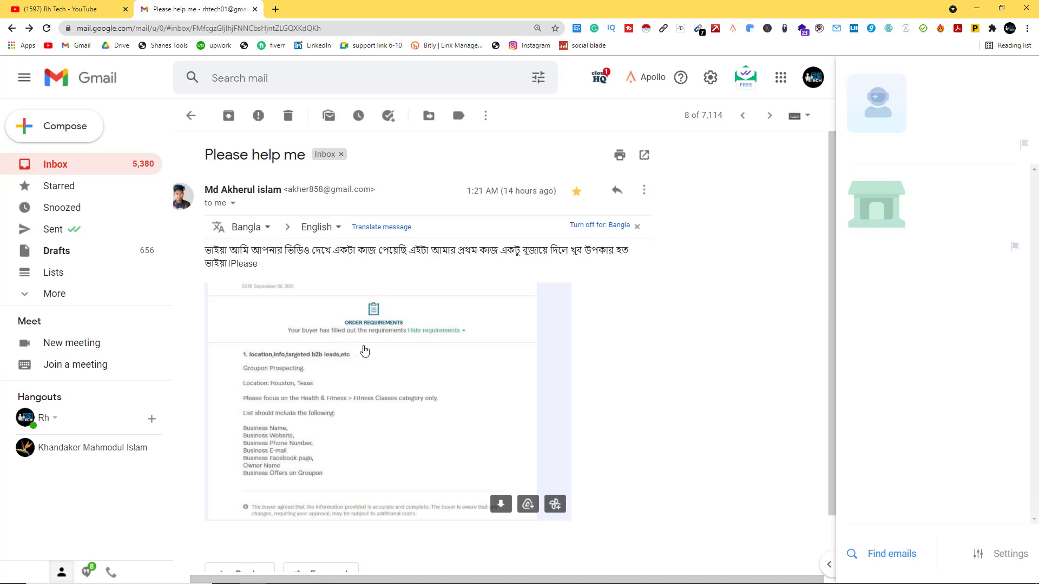
Open the attached order requirements image in the email and search Google for groupon in a new browser tab
{"action": "left_click", "coordinate": [361, 353]}
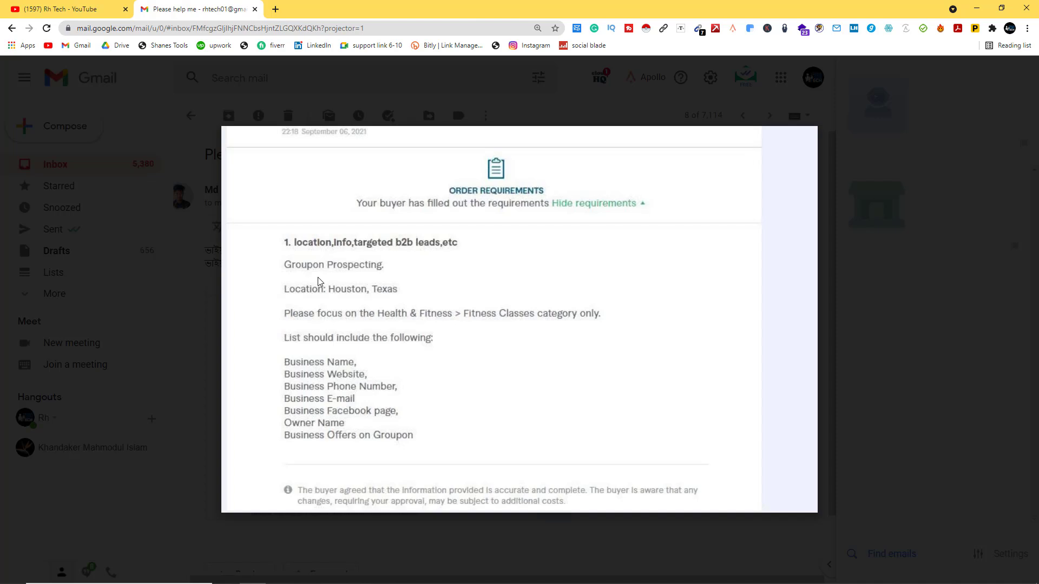
{"action": "left_click", "coordinate": [275, 10]}
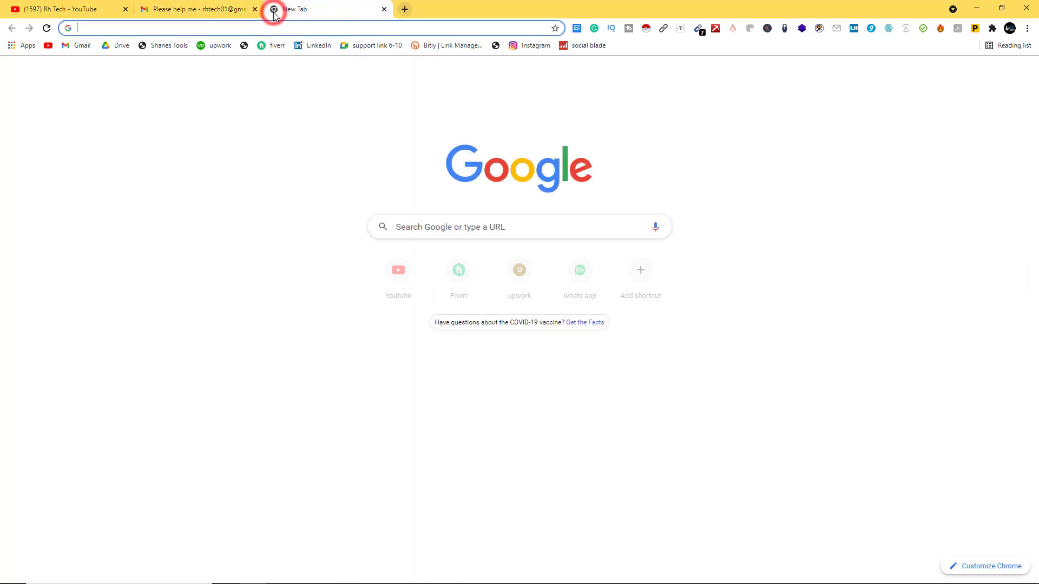
{"action": "type", "text": "grou"}
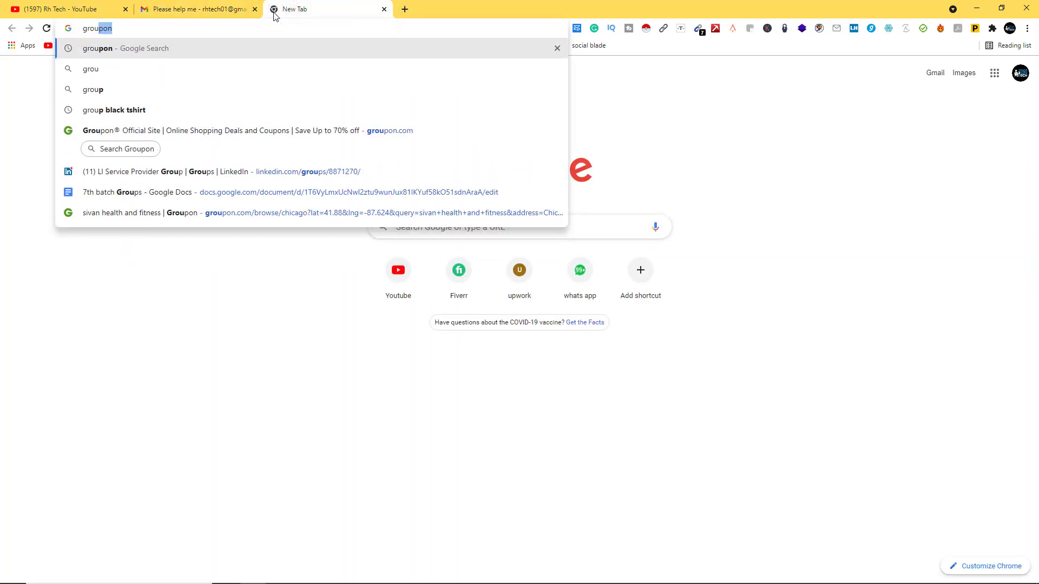
{"action": "key", "text": "Return"}
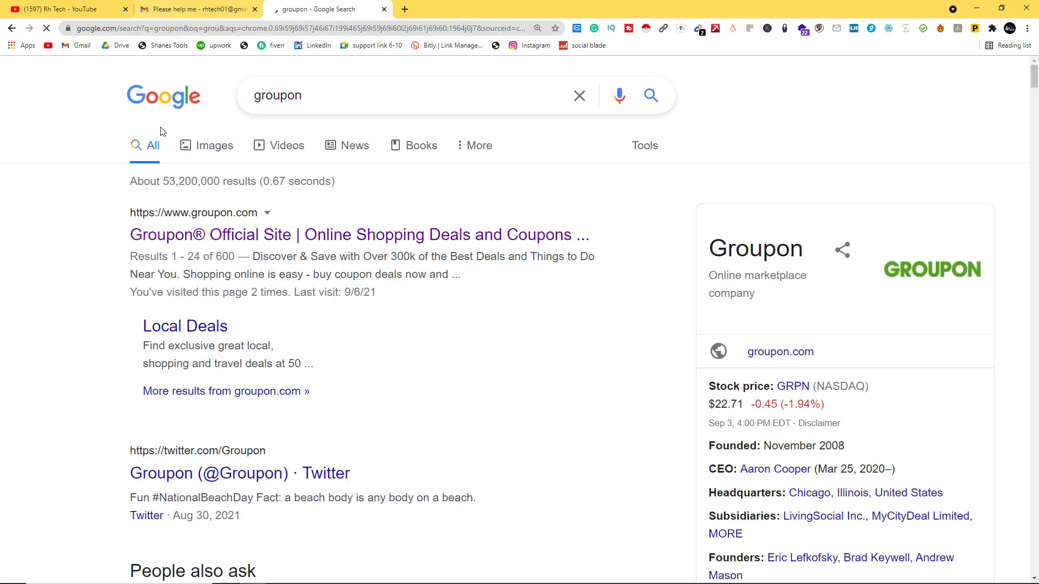
{"action": "left_click", "coordinate": [187, 11]}
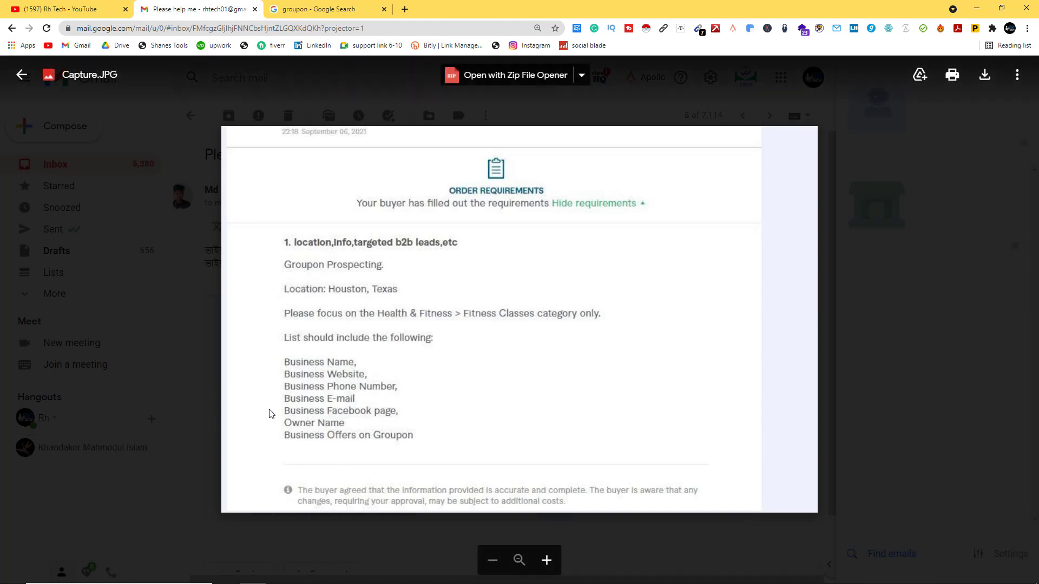
{"action": "left_click", "coordinate": [296, 9]}
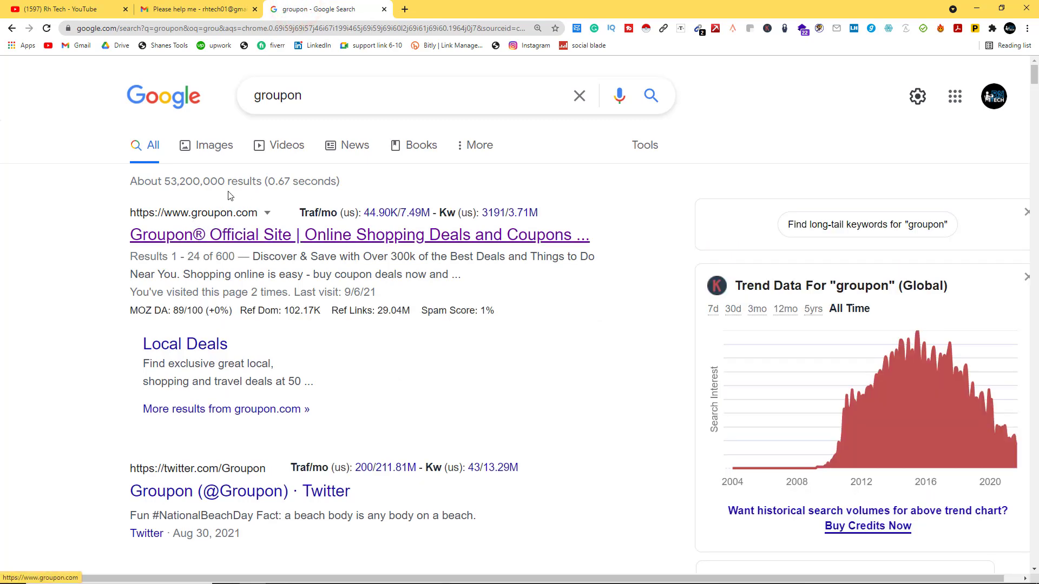
{"action": "left_click", "coordinate": [184, 9]}
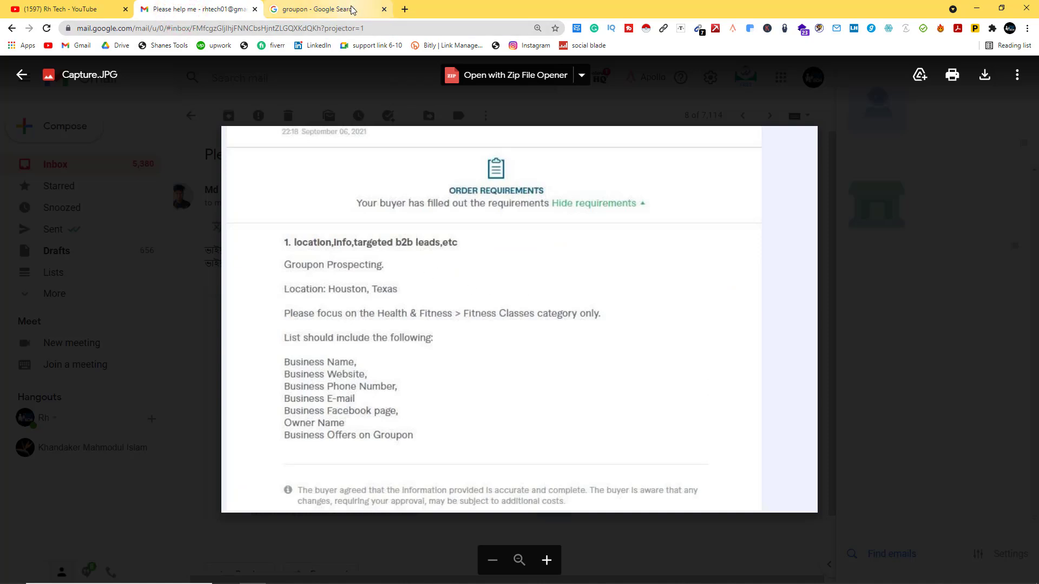
Create a blank Google Sheets spreadsheet in a new browser tab and name it groupon
{"action": "left_click", "coordinate": [405, 10]}
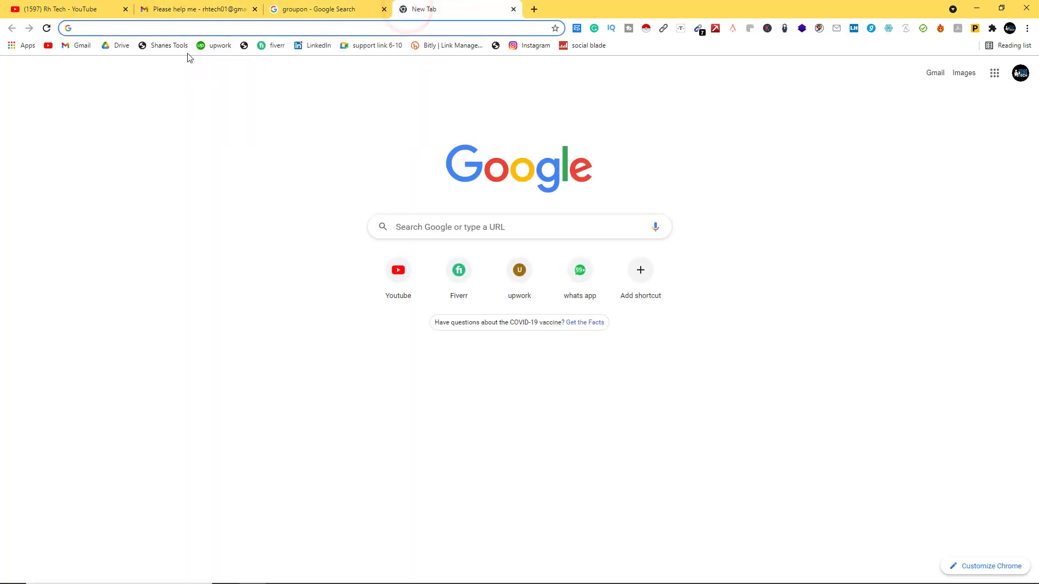
{"action": "type", "text": "drive.google.com"}
{"action": "key", "text": "Return"}
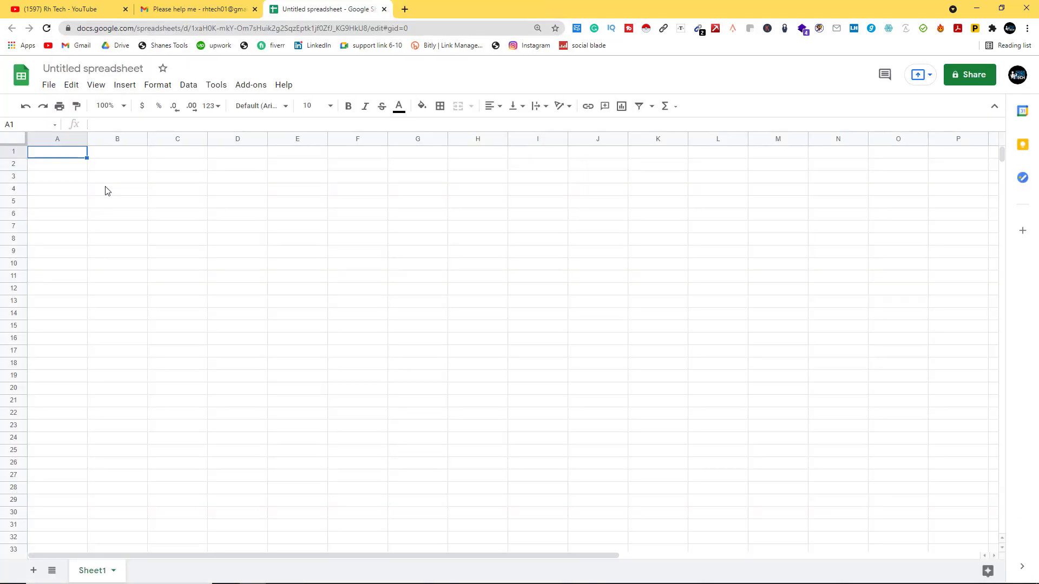
{"action": "left_click", "coordinate": [66, 69]}
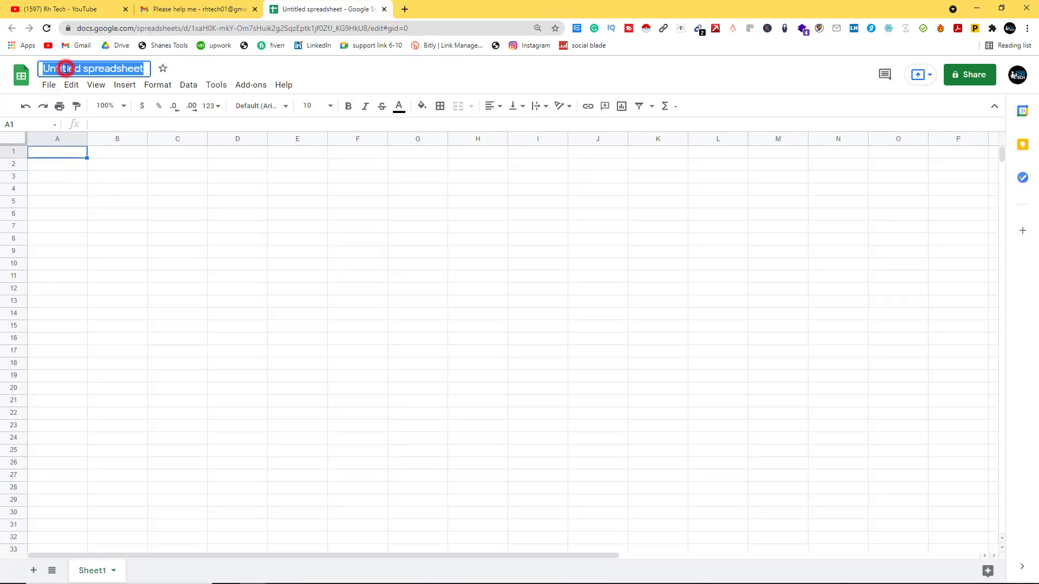
{"action": "type", "text": "gro"}
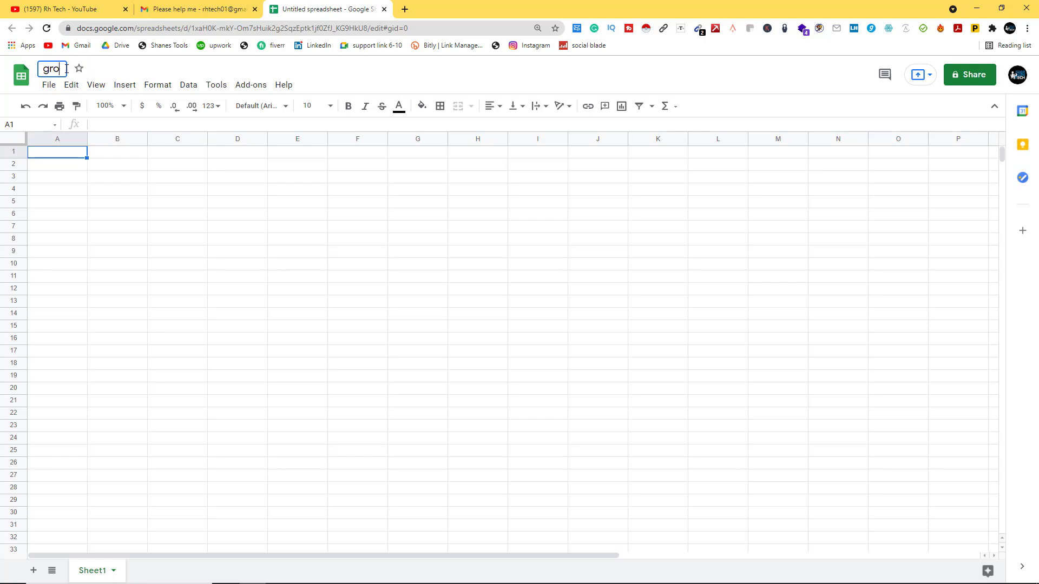
{"action": "type", "text": "upon"}
Enlarge the order requirements image, and open Groupon's official site through a Google search for groupon in a new tab
{"action": "left_click", "coordinate": [202, 9]}
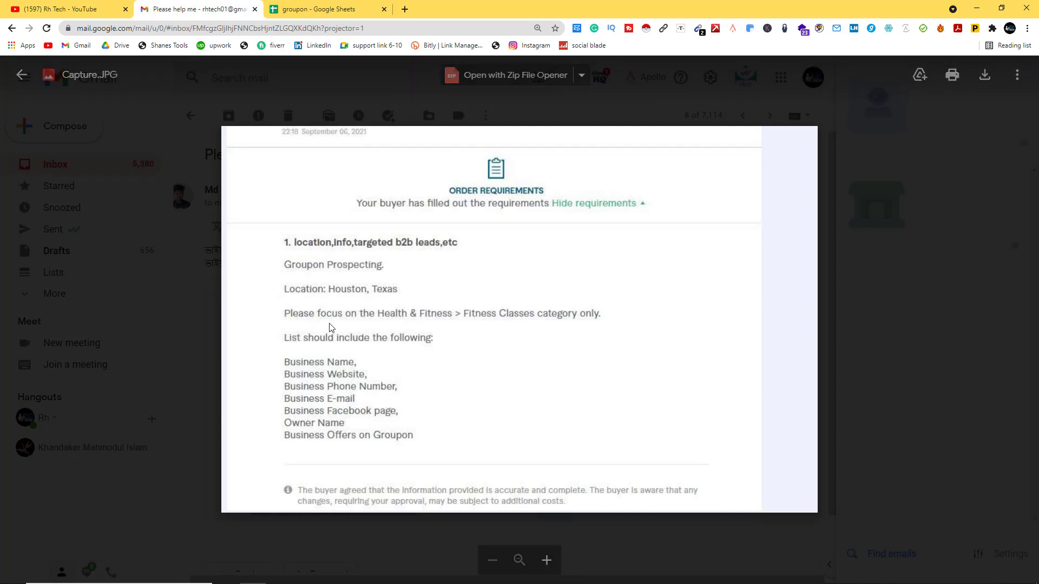
{"action": "scroll", "coordinate": [404, 331], "scroll_direction": "up", "scroll_amount": 3}
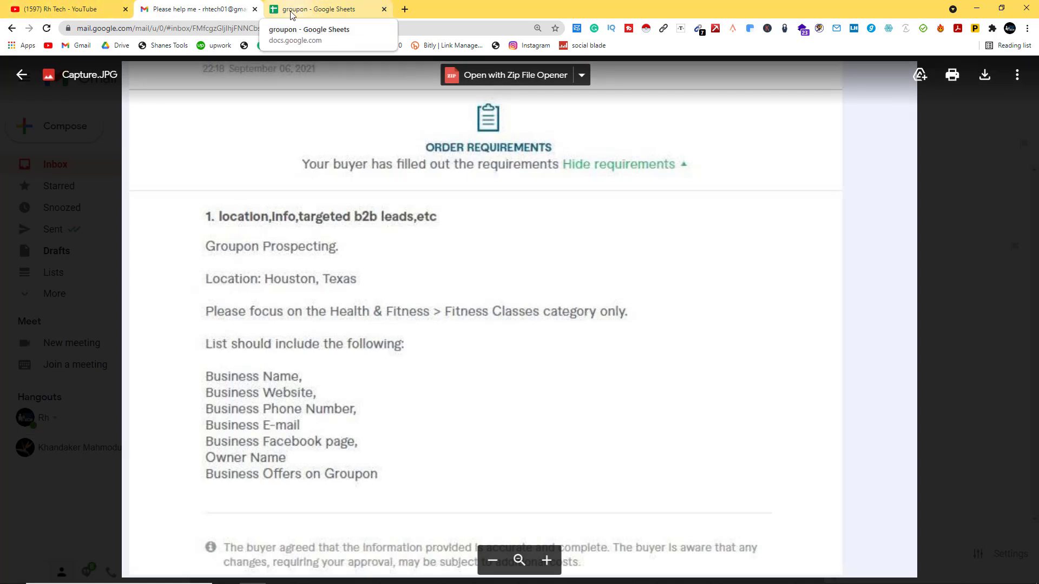
{"action": "left_click", "coordinate": [406, 9]}
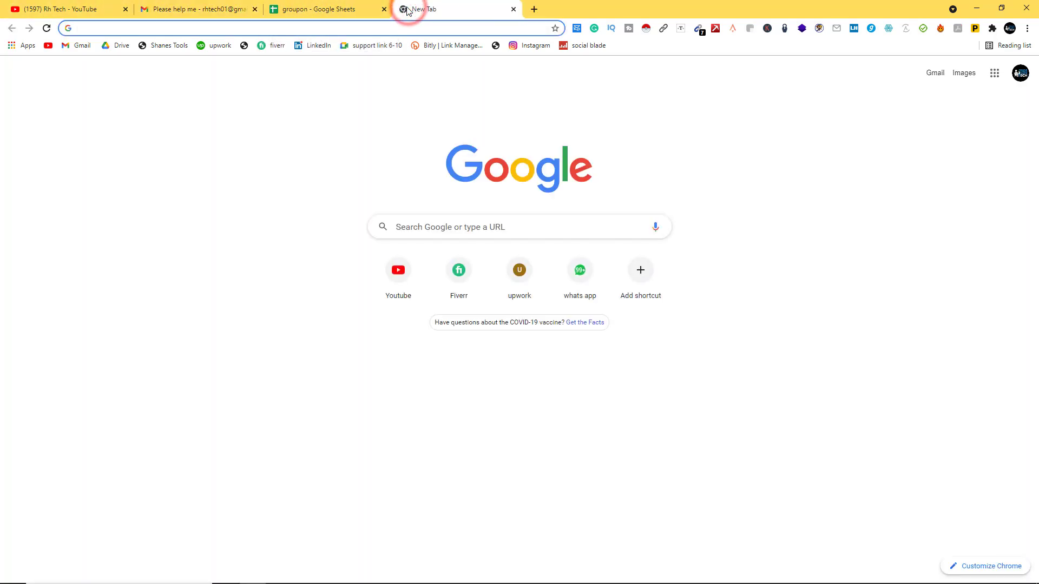
{"action": "type", "text": "groupon"}
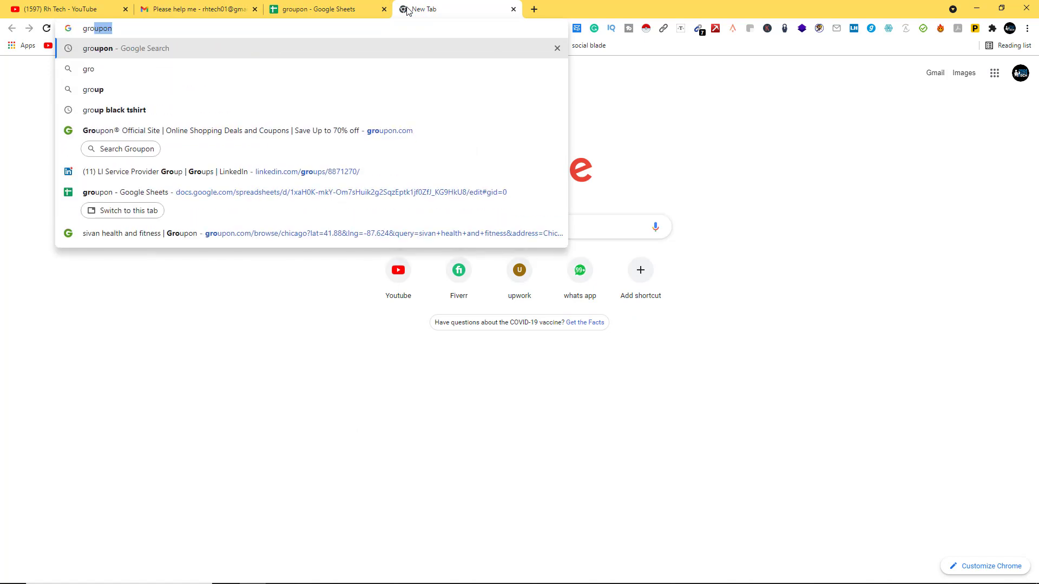
{"action": "key", "text": "Return"}
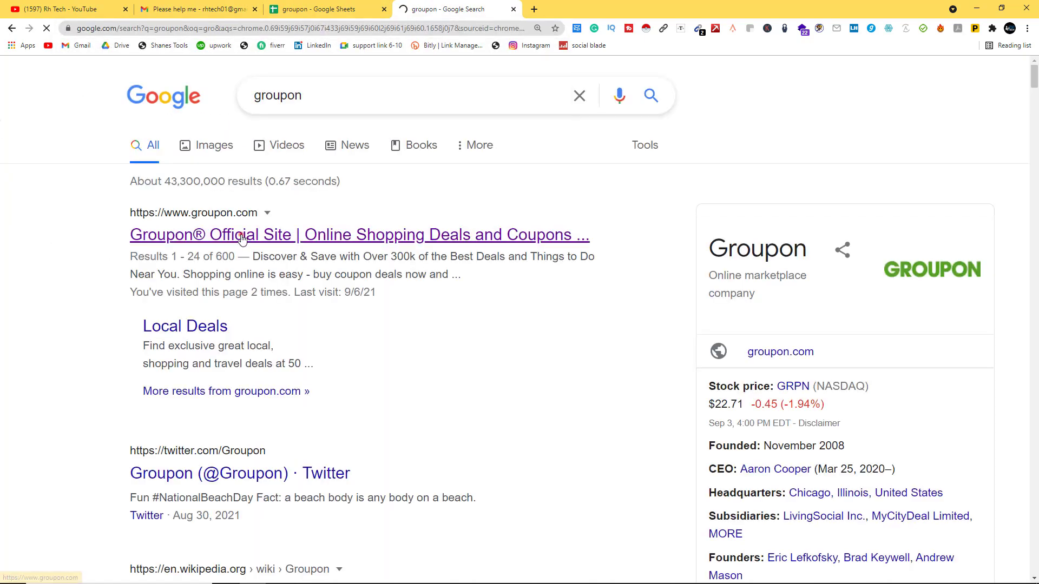
{"action": "left_click", "coordinate": [242, 236]}
{"action": "left_click", "coordinate": [517, 10]}
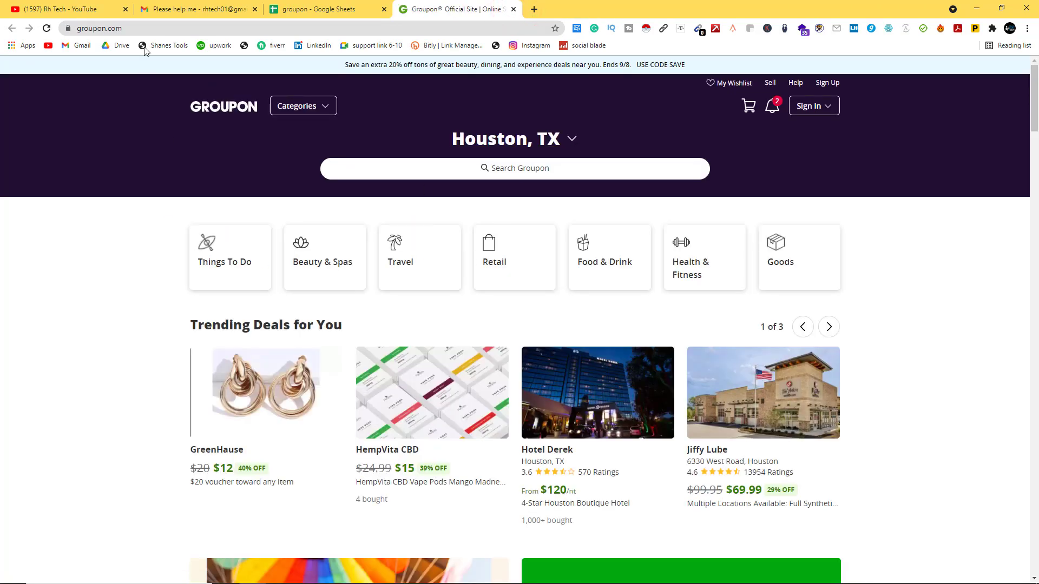
Check the required category in the order, and filter Groupon's Houston deals to Health & Fitness > Fitness Classes
{"action": "left_click", "coordinate": [173, 9]}
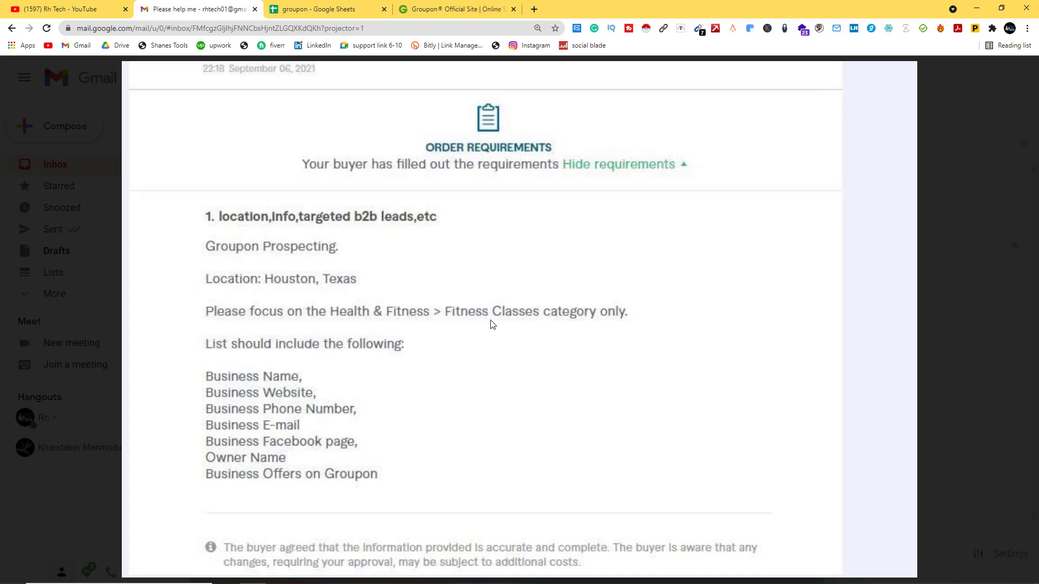
{"action": "left_click", "coordinate": [433, 9]}
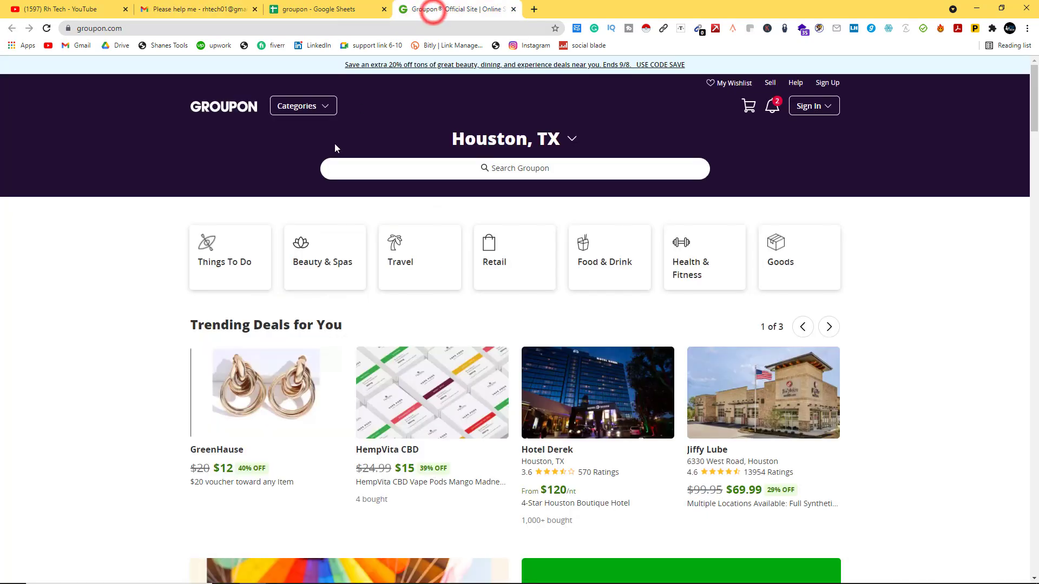
{"action": "left_click", "coordinate": [693, 262]}
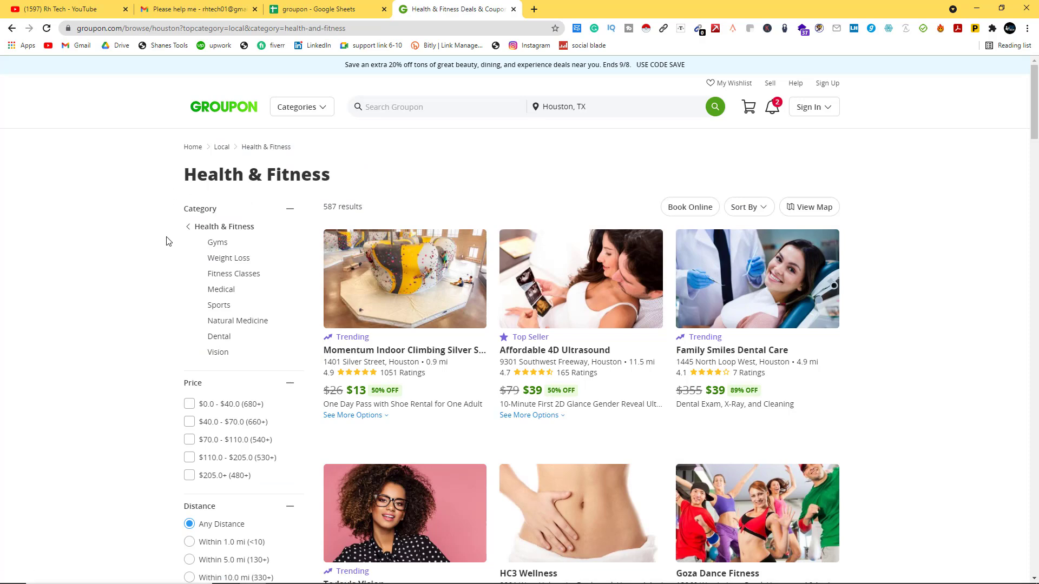
{"action": "key", "text": "ctrl+plus"}
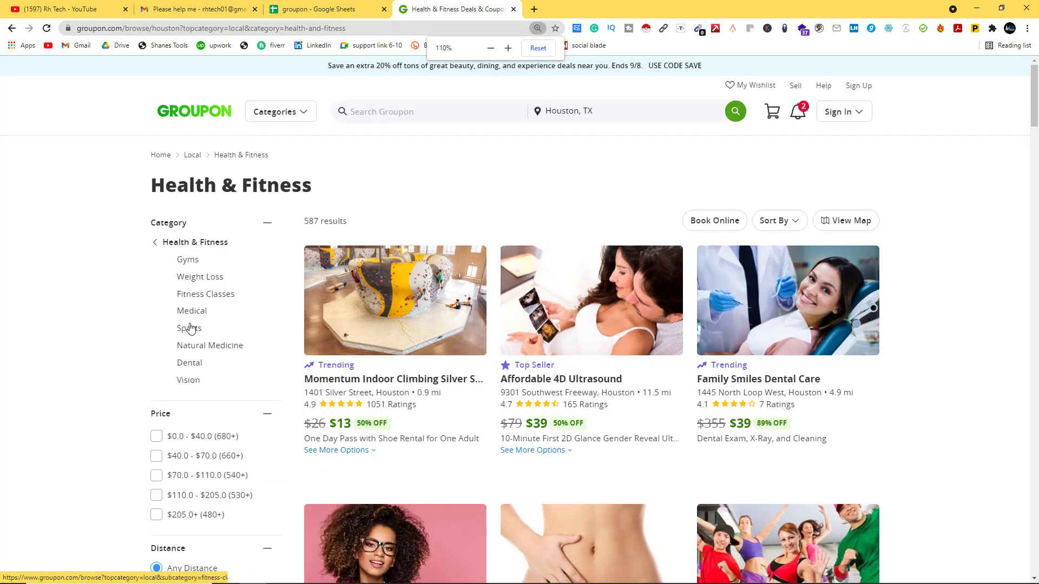
{"action": "left_click", "coordinate": [201, 294]}
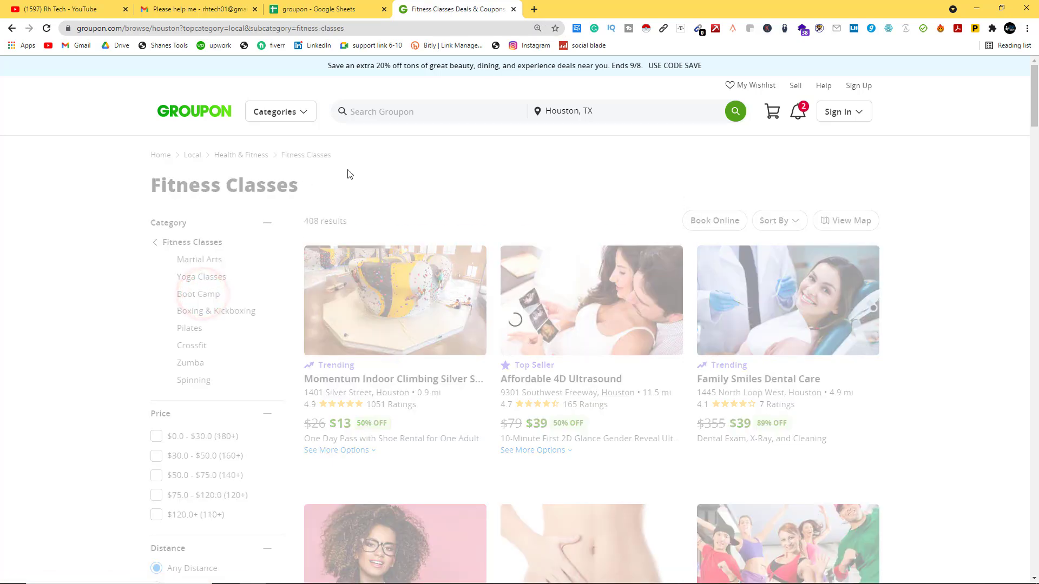
{"action": "scroll", "coordinate": [347, 180], "scroll_direction": "down", "scroll_amount": 2}
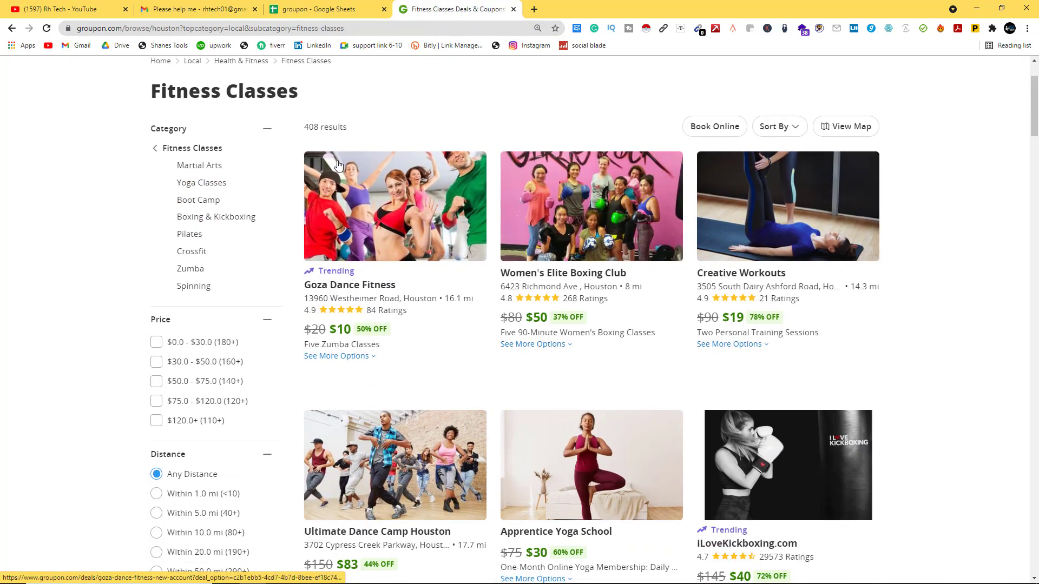
Review the list of required business fields in the order, and open the Goza Dance Fitness deal in its own tab
{"action": "key", "text": "ctrl+2"}
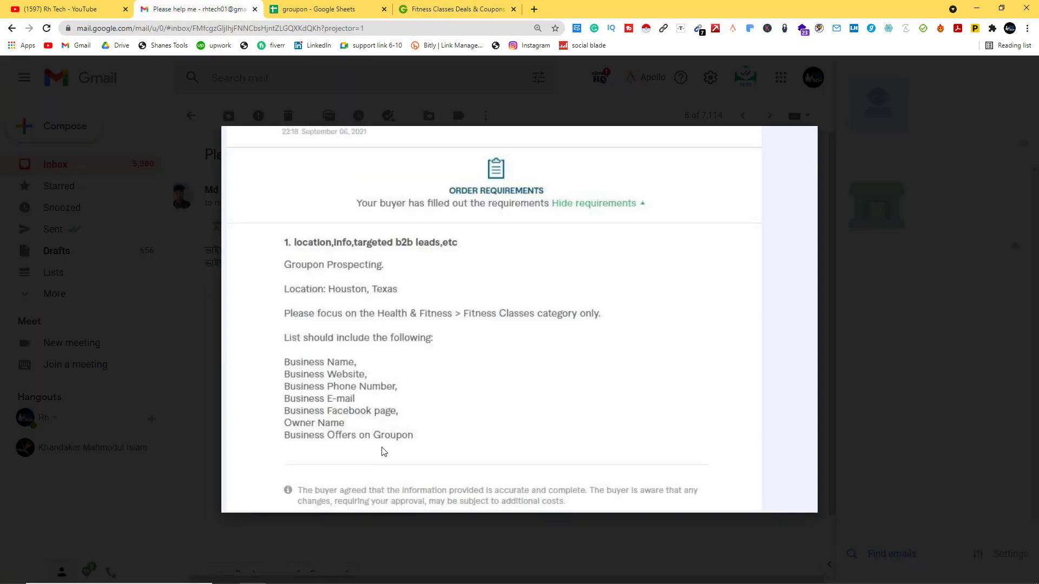
{"action": "scroll", "coordinate": [496, 386], "scroll_direction": "up", "scroll_amount": 2}
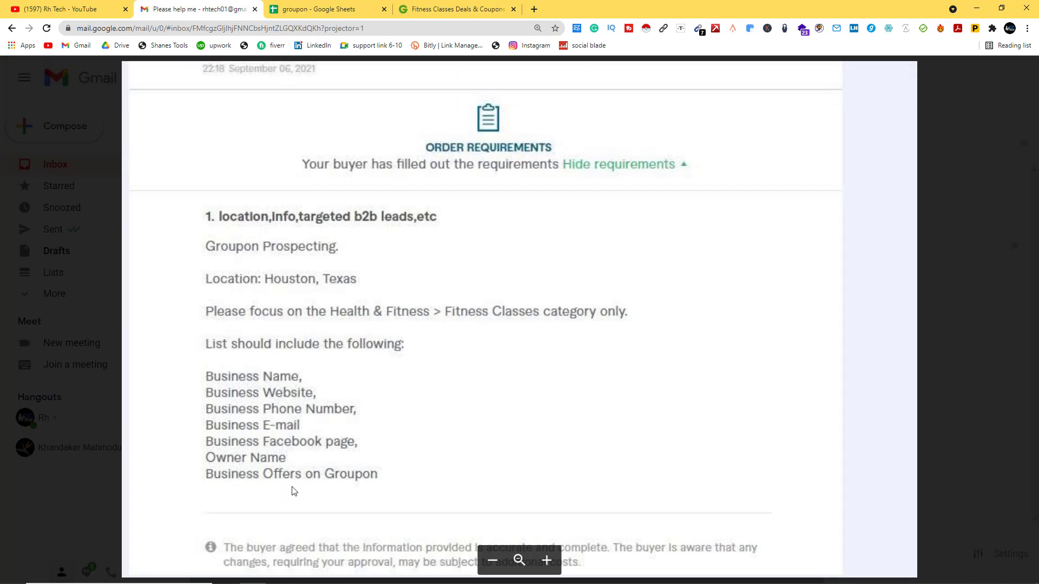
{"action": "left_click", "coordinate": [422, 9]}
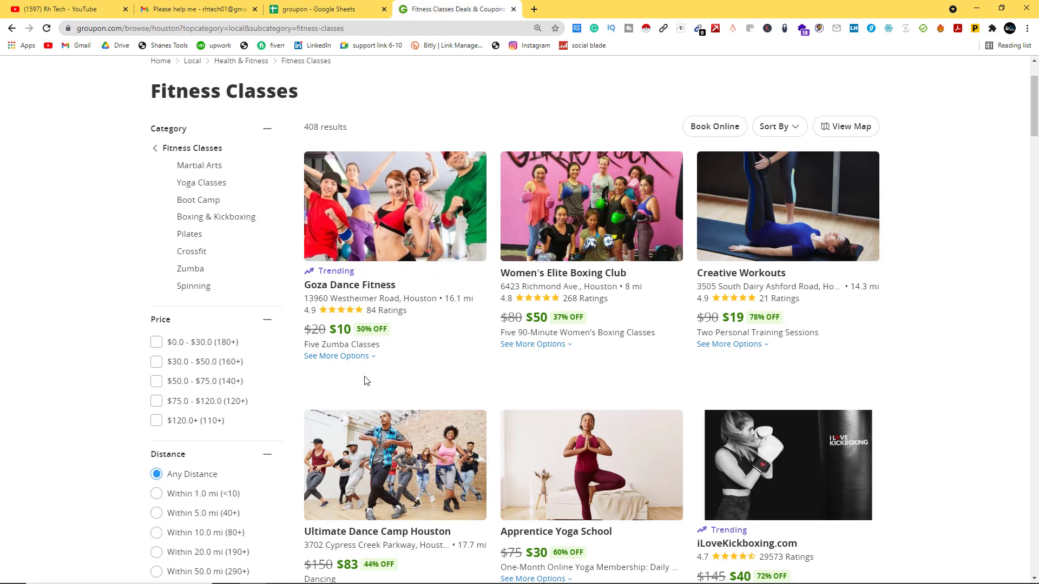
{"action": "right_click", "coordinate": [352, 285]}
{"action": "left_click", "coordinate": [380, 294]}
{"action": "left_click", "coordinate": [590, 9]}
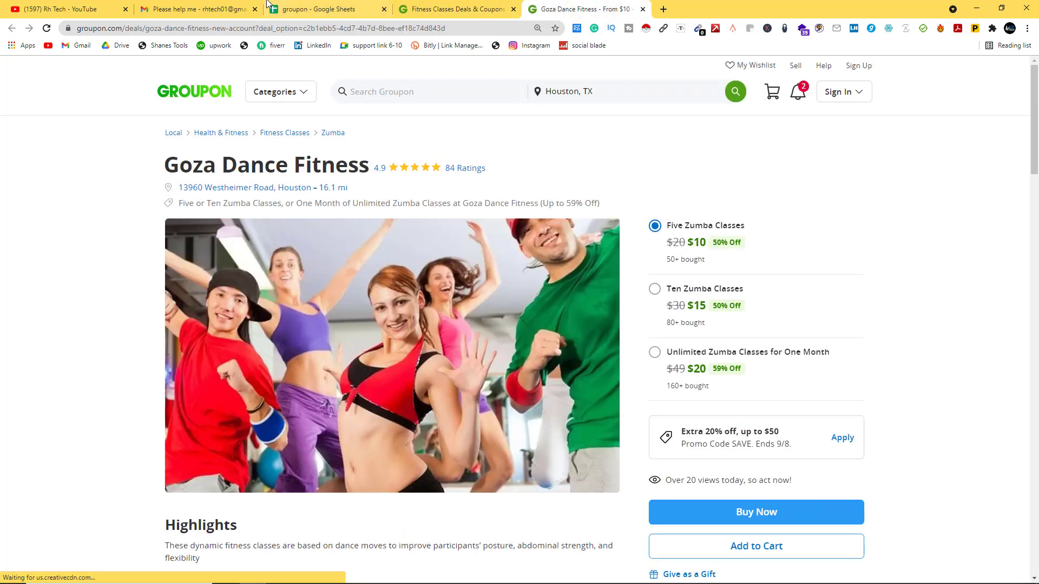
Check the first required field in the order and enter Business Name as the header in cell A1 of the groupon spreadsheet
{"action": "left_click", "coordinate": [287, 9]}
{"action": "left_click", "coordinate": [200, 9]}
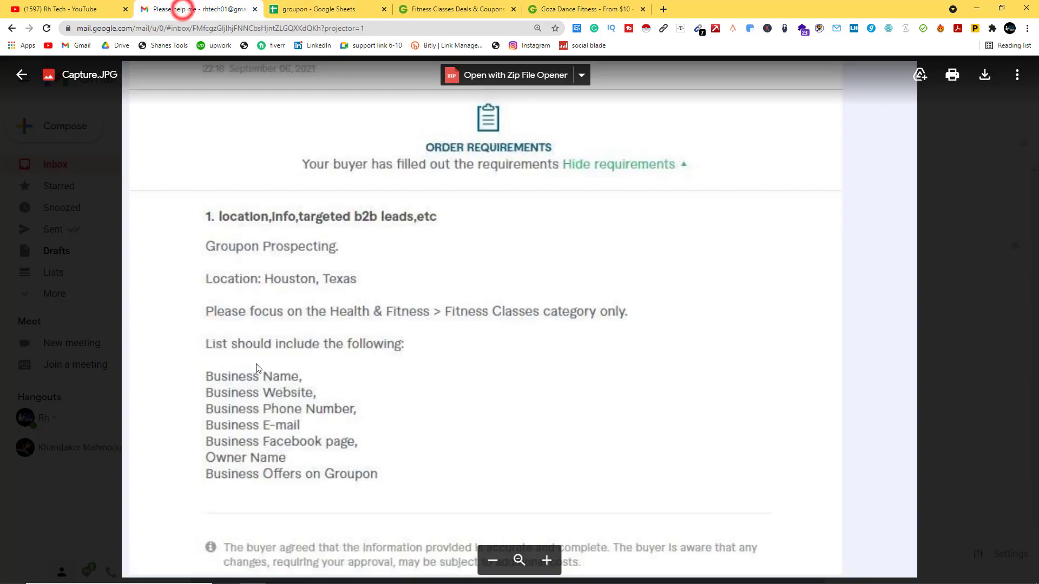
{"action": "left_click", "coordinate": [330, 7]}
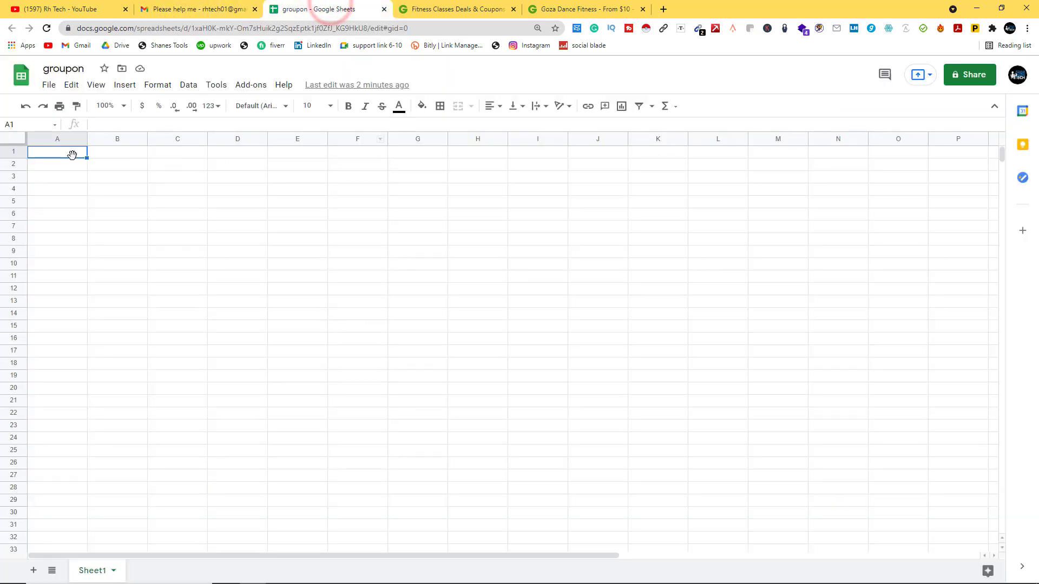
{"action": "type", "text": "Business Name"}
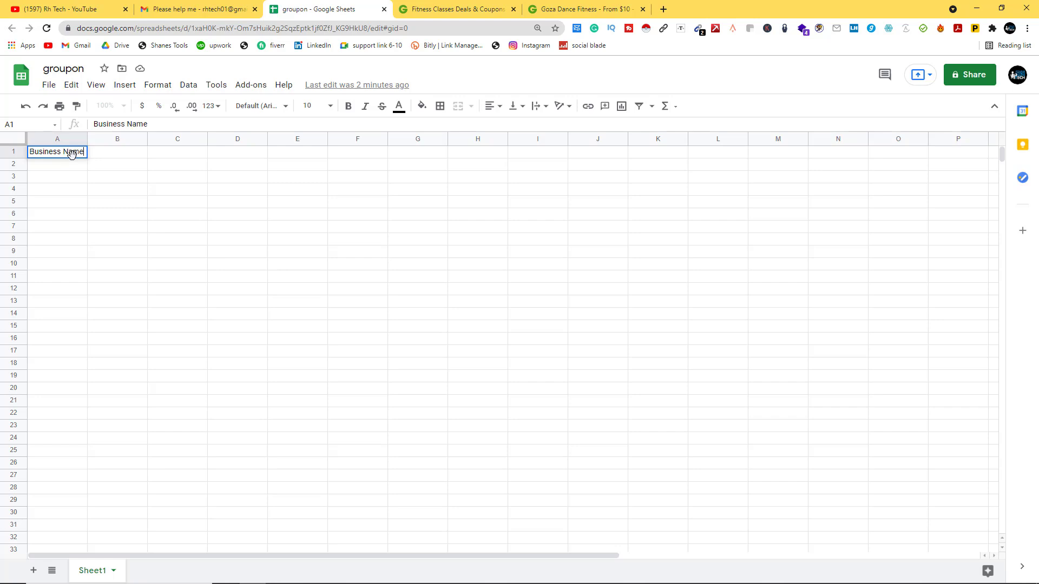
{"action": "left_click", "coordinate": [110, 182]}
Check the second required field in the order and enter Website as the header in cell B1
{"action": "left_click", "coordinate": [120, 152]}
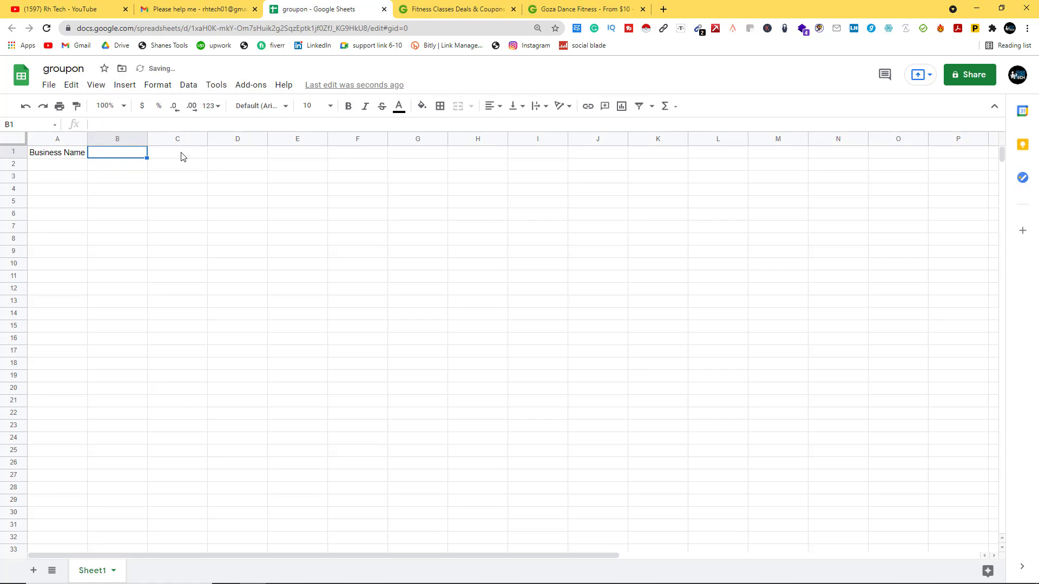
{"action": "key", "text": "ctrl+plus"}
{"action": "key", "text": "ctrl+plus"}
{"action": "key", "text": "ctrl+plus"}
{"action": "key", "text": "ctrl+plus"}
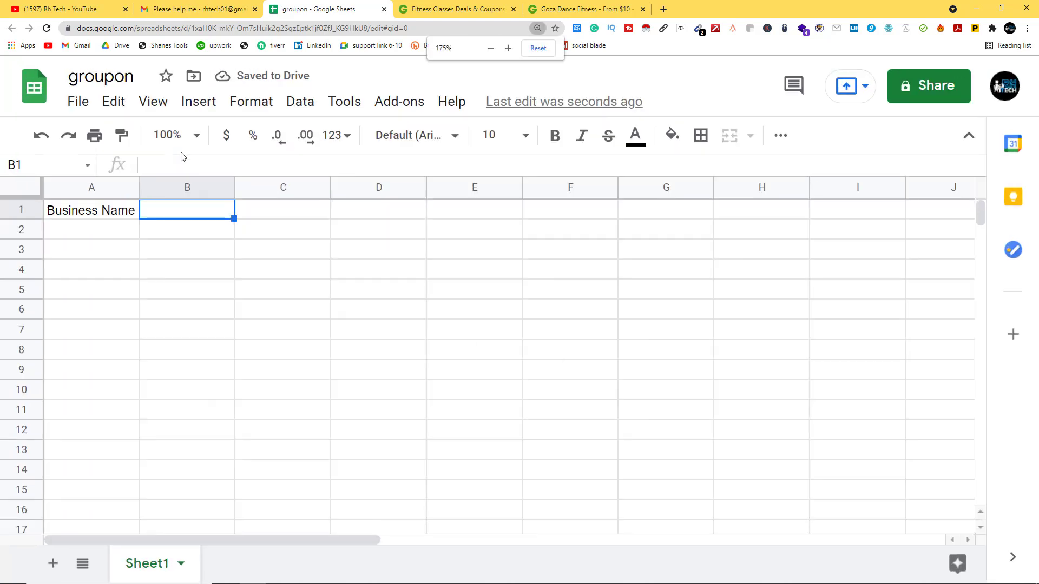
{"action": "left_click", "coordinate": [174, 9]}
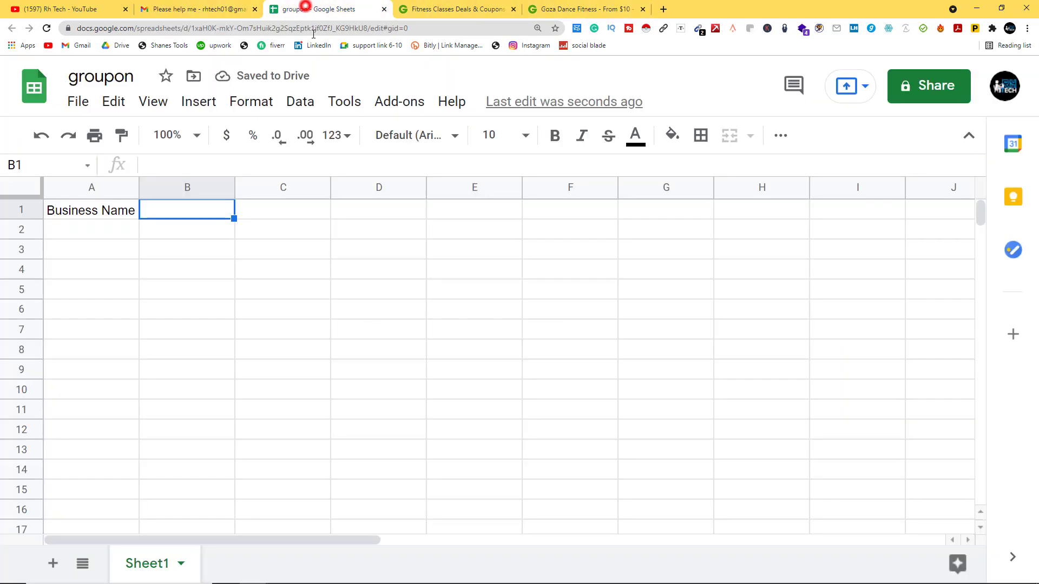
{"action": "left_click", "coordinate": [306, 10]}
{"action": "type", "text": "Website"}
Check the third required field in the order and enter Business Phone Number as the header in cell C1
{"action": "left_click", "coordinate": [200, 6]}
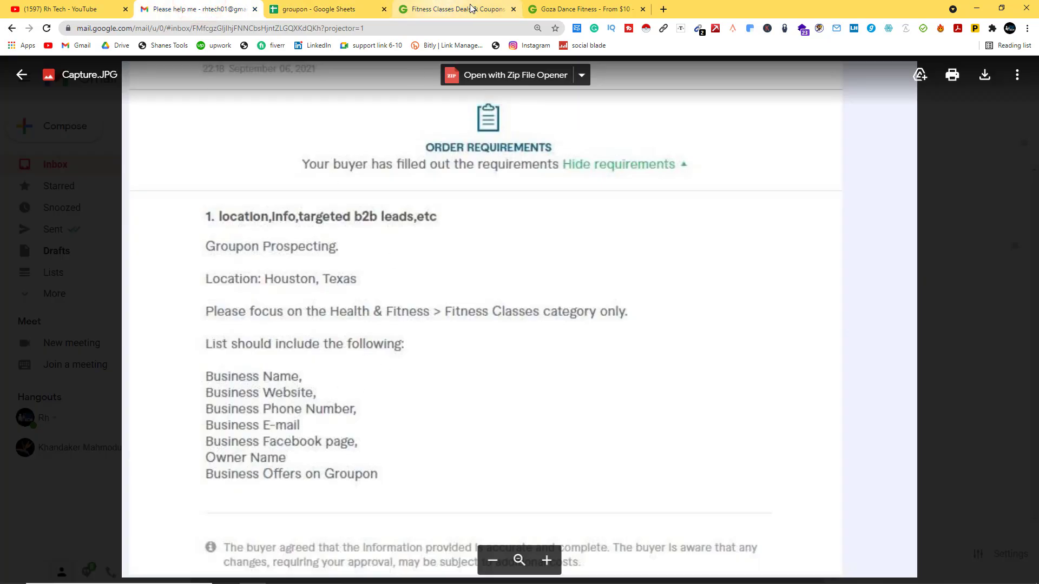
{"action": "left_click", "coordinate": [274, 13]}
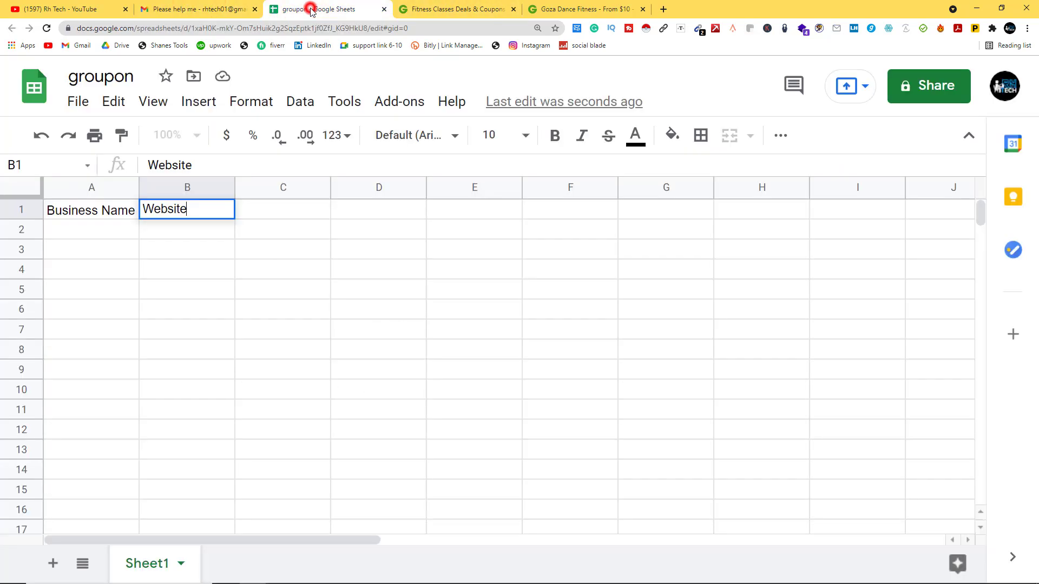
{"action": "left_click", "coordinate": [262, 212]}
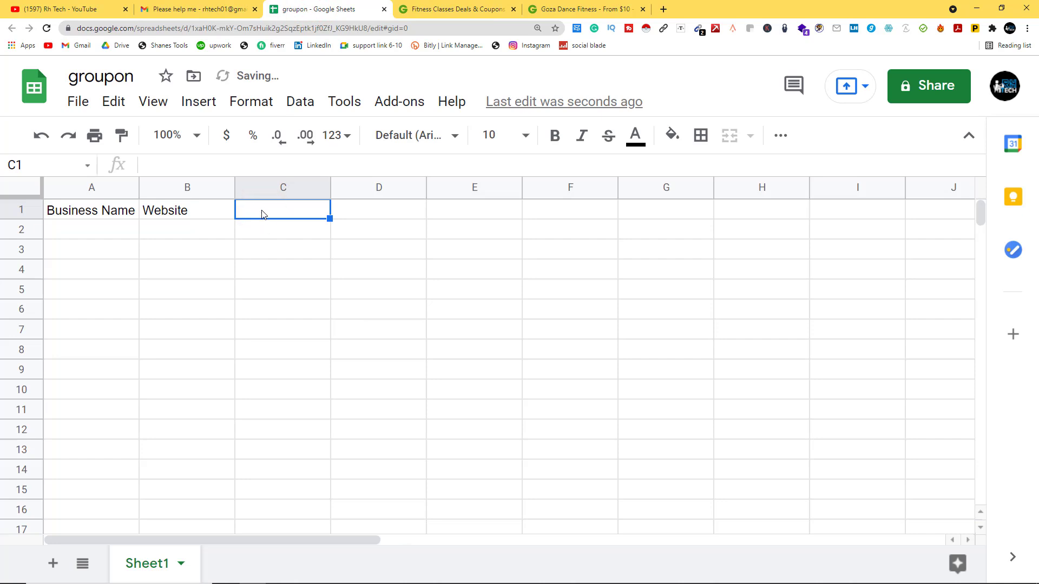
{"action": "type", "text": "Business Pho"}
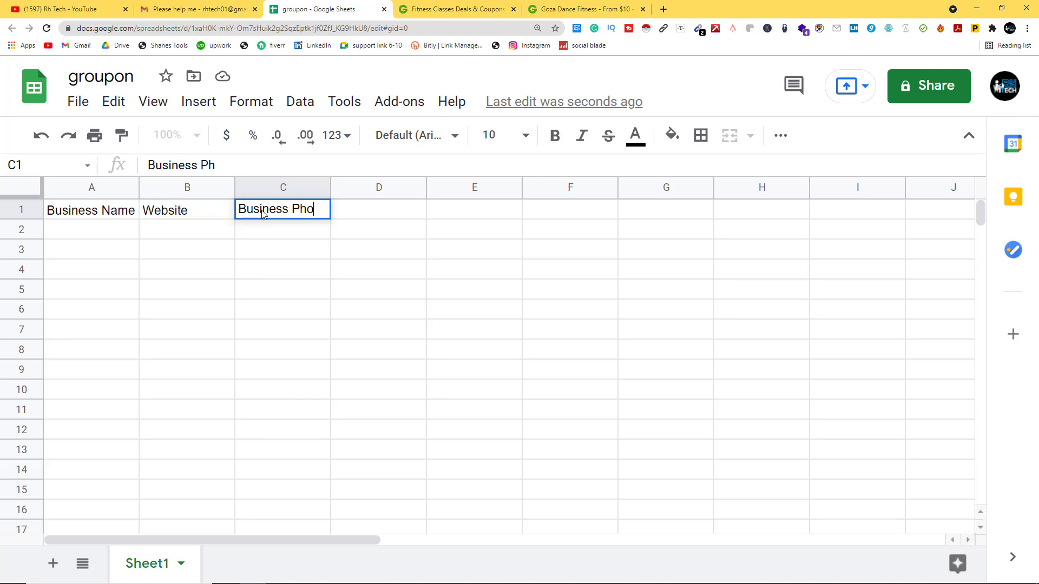
{"action": "type", "text": "ne Number"}
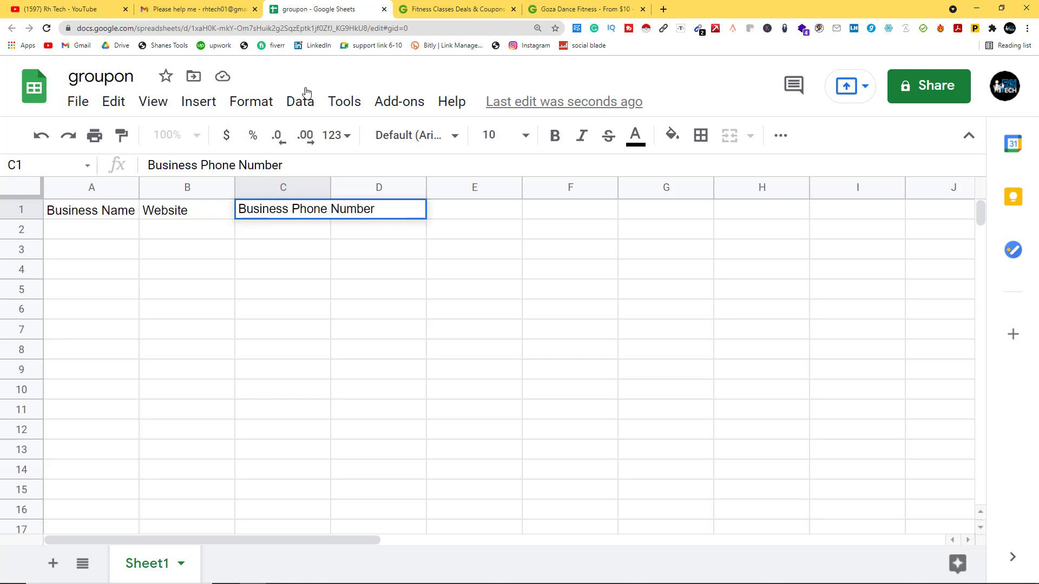
Check the fourth required field in the order and enter Business Email as the header in cell D1
{"action": "left_click", "coordinate": [216, 9]}
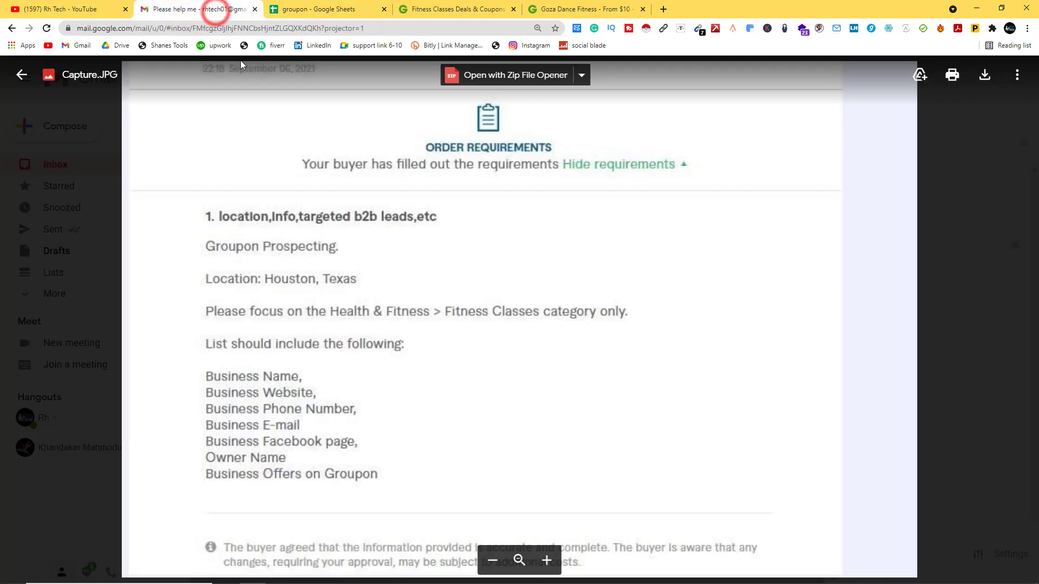
{"action": "left_click", "coordinate": [301, 10]}
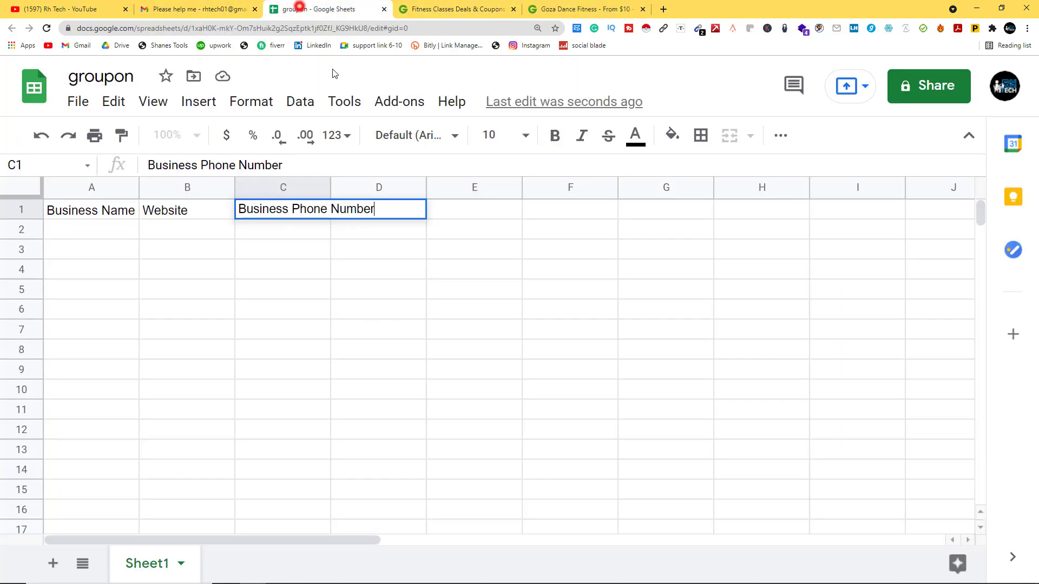
{"action": "left_click", "coordinate": [443, 212]}
{"action": "left_click", "coordinate": [390, 211]}
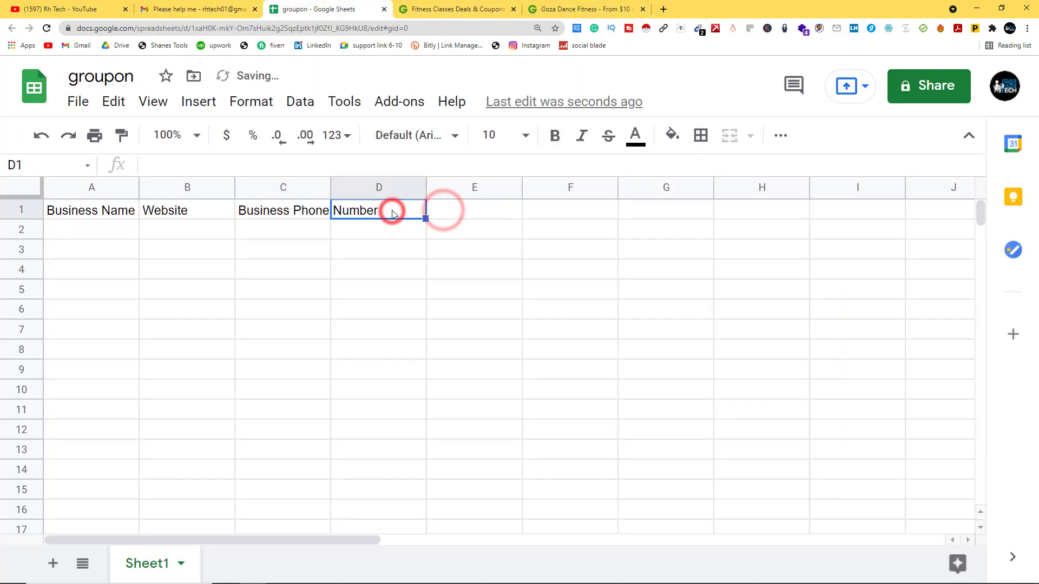
{"action": "type", "text": "Bus"}
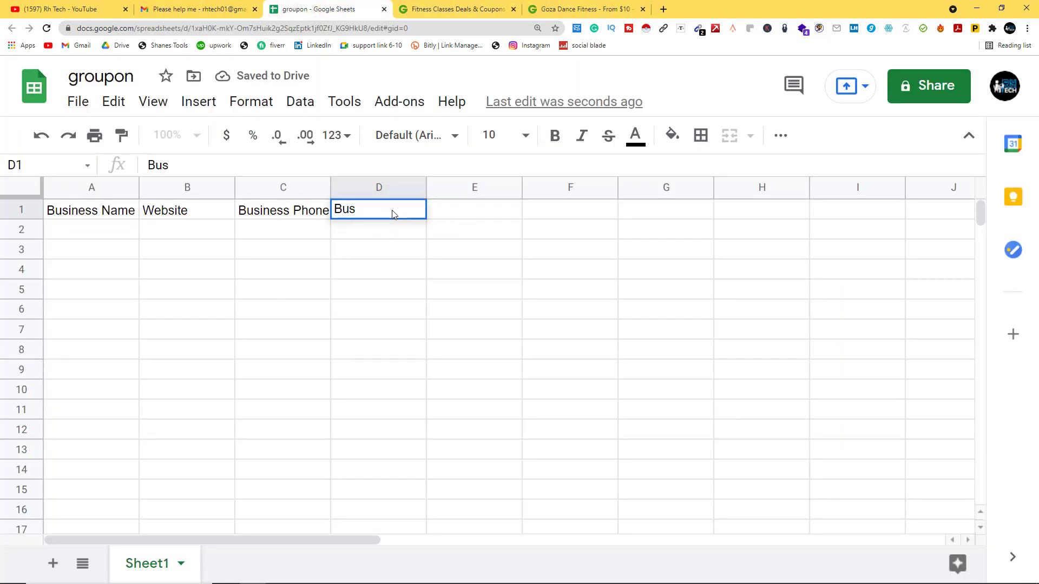
{"action": "type", "text": "iness Email"}
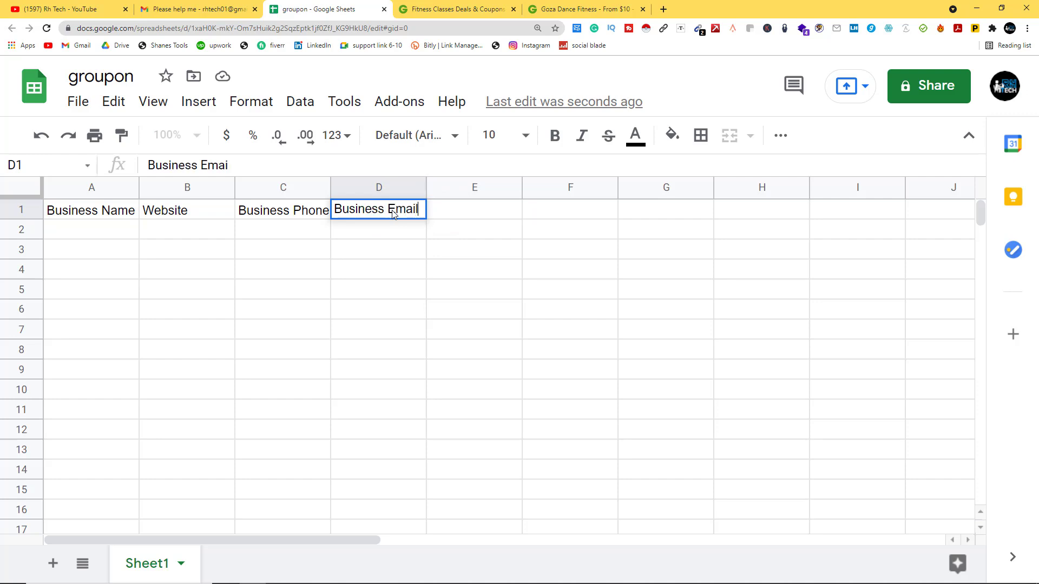
Check the Facebook page field in the order and enter FB Page as the header in cell E1
{"action": "left_click", "coordinate": [184, 9]}
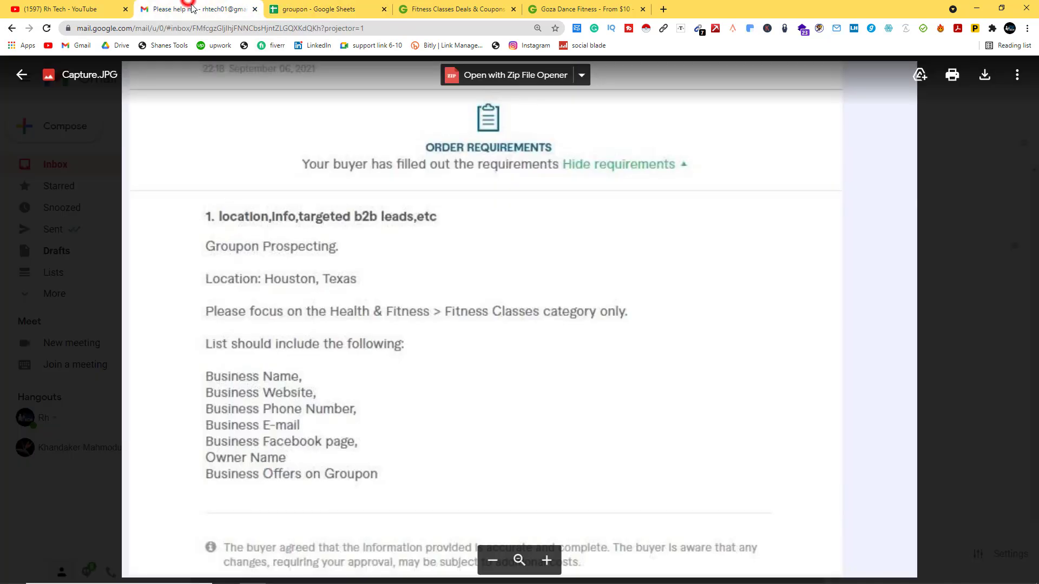
{"action": "left_click", "coordinate": [303, 9]}
{"action": "left_click", "coordinate": [451, 213]}
{"action": "type", "text": "FB Page"}
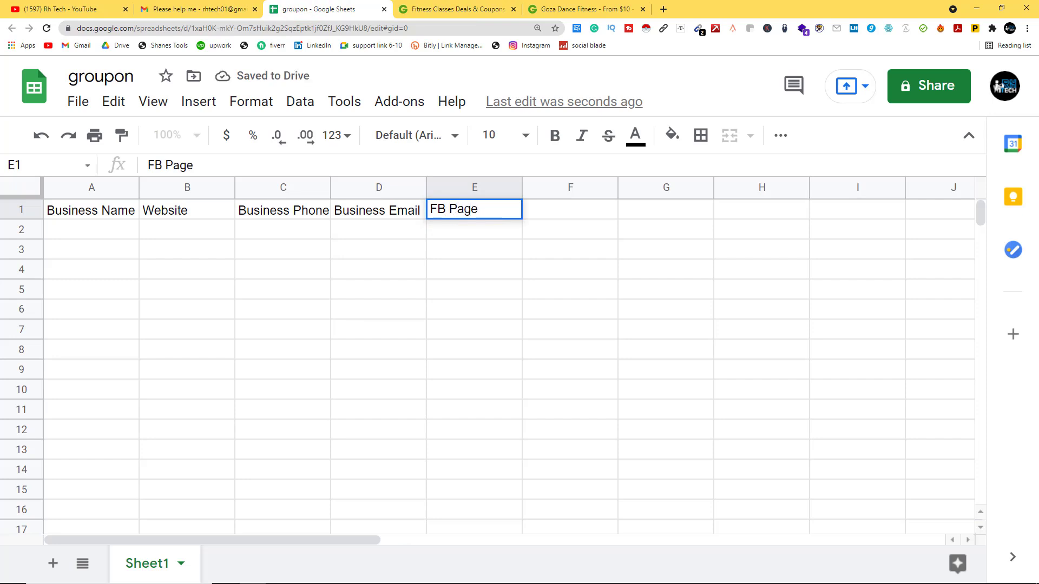
Check the last required fields in the order and enter the headers Owner Name in cell F1 and Offer in cell G1
{"action": "left_click", "coordinate": [162, 9]}
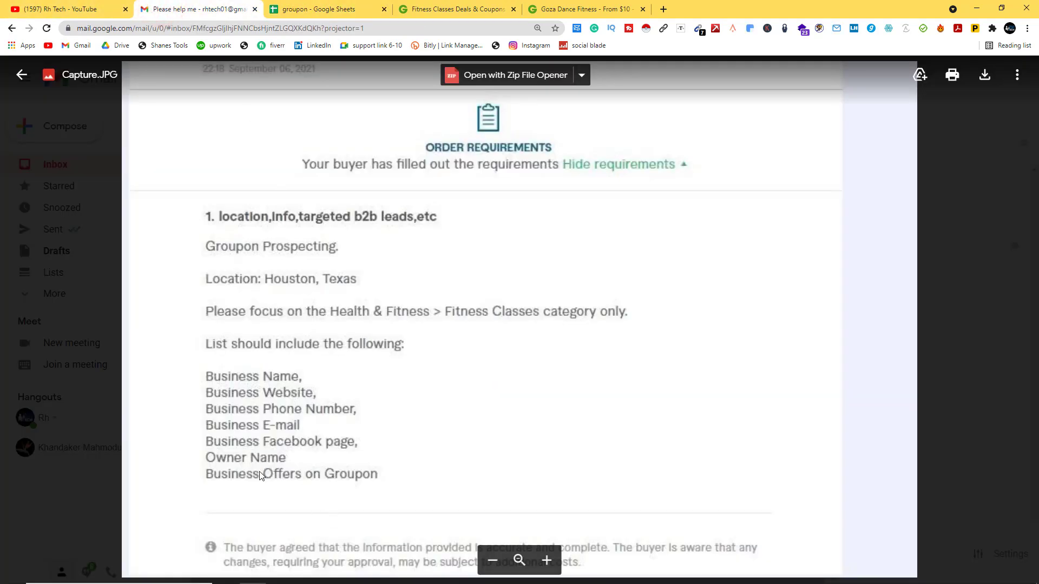
{"action": "left_click", "coordinate": [327, 9]}
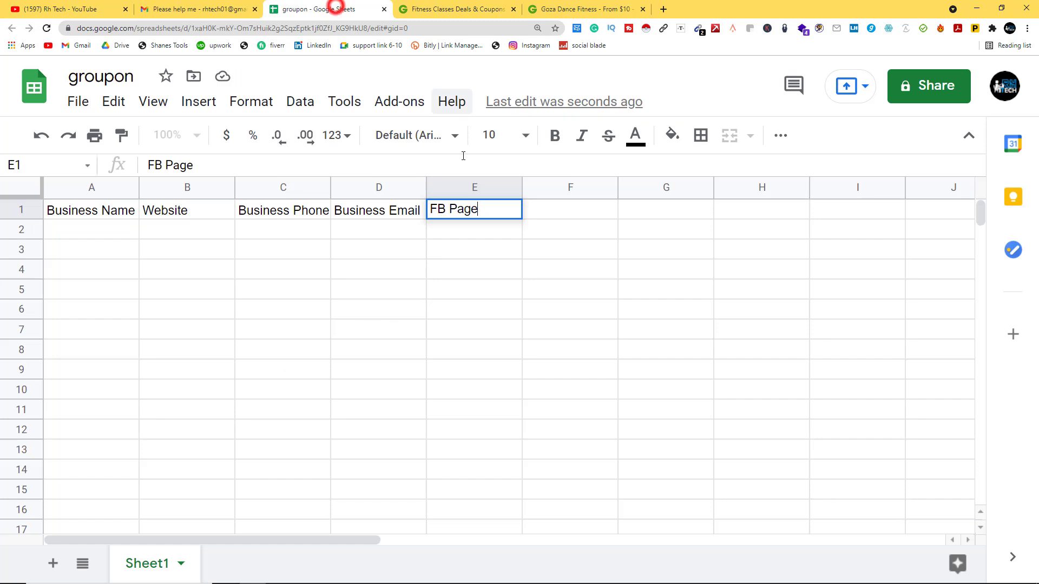
{"action": "left_click", "coordinate": [550, 212]}
{"action": "type", "text": "Owner Name"}
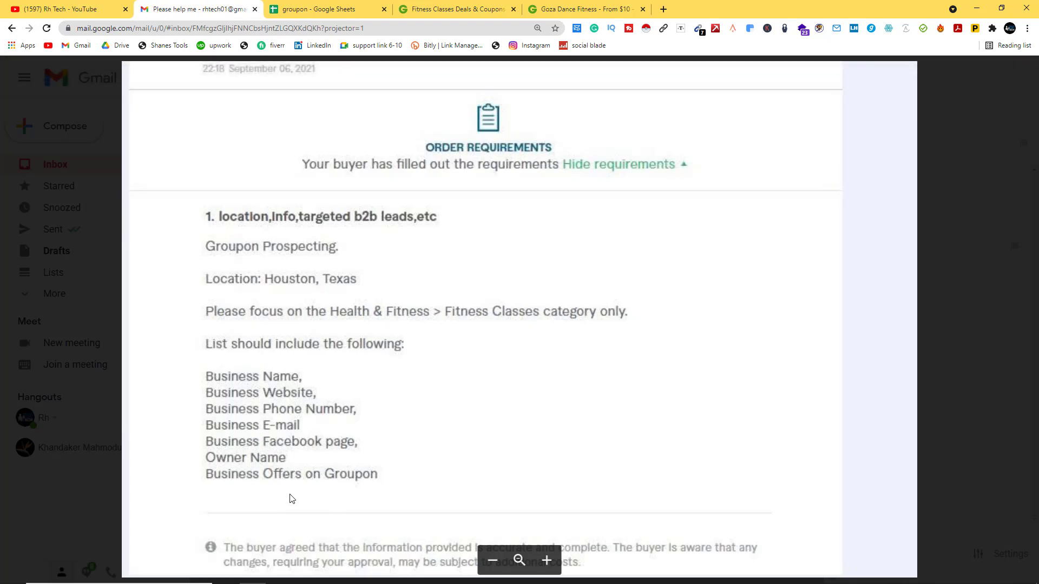
{"action": "left_click", "coordinate": [300, 10]}
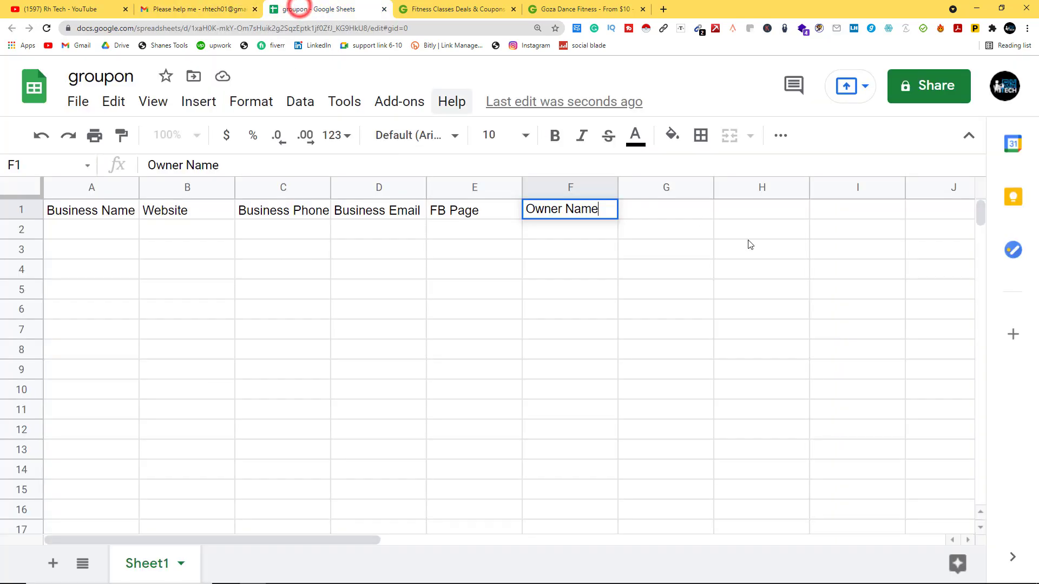
{"action": "left_click", "coordinate": [678, 217]}
{"action": "type", "text": "O"}
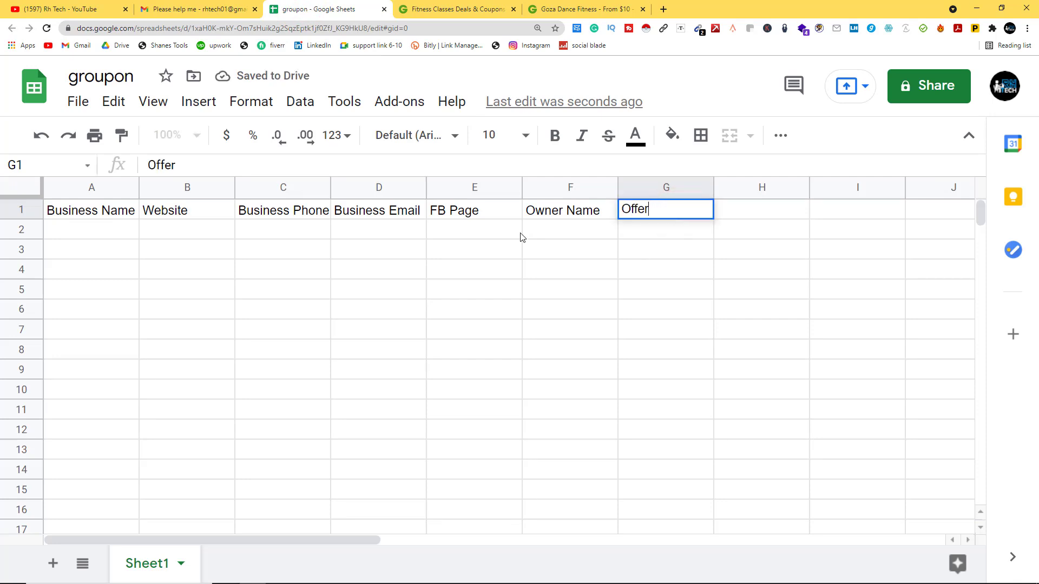
{"action": "type", "text": "ffer"}
Copy the business name Goza Dance Fitness from its Groupon deal page into cell A2 of the groupon spreadsheet
{"action": "left_click", "coordinate": [465, 9]}
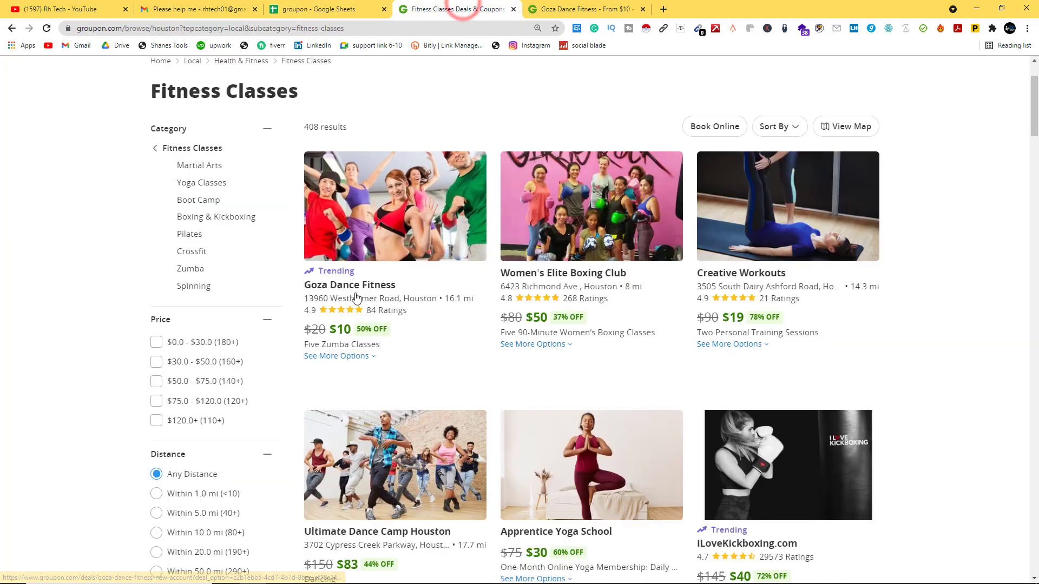
{"action": "left_click", "coordinate": [558, 9]}
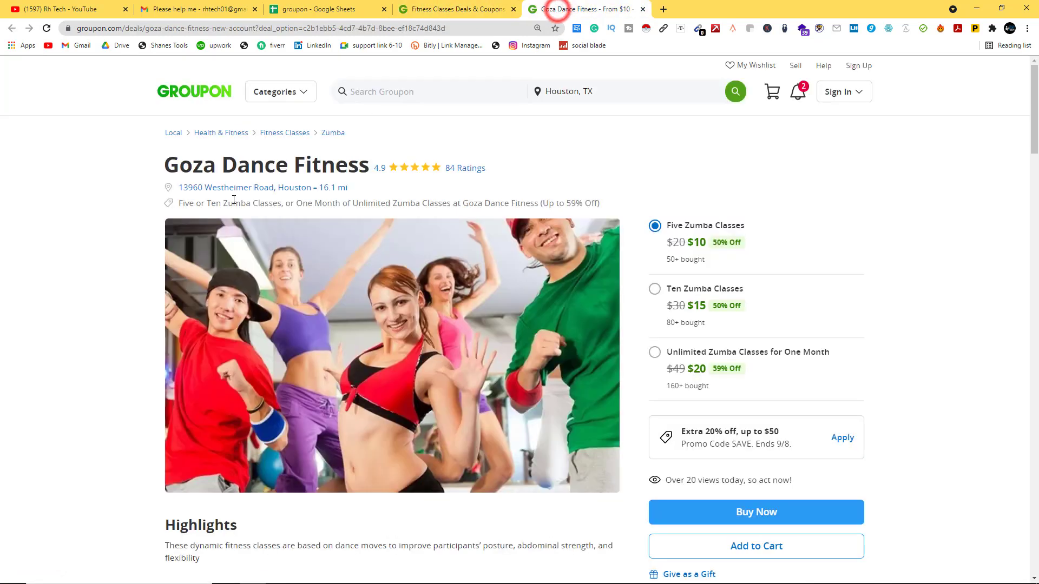
{"action": "triple_click", "coordinate": [253, 168]}
{"action": "right_click", "coordinate": [254, 169]}
{"action": "left_click", "coordinate": [273, 174]}
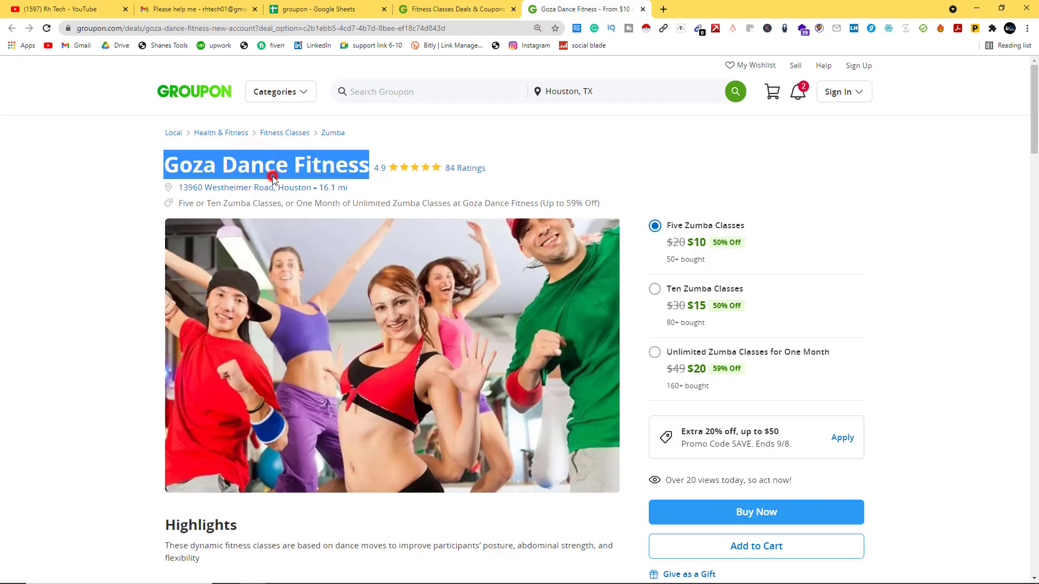
{"action": "left_click", "coordinate": [338, 7]}
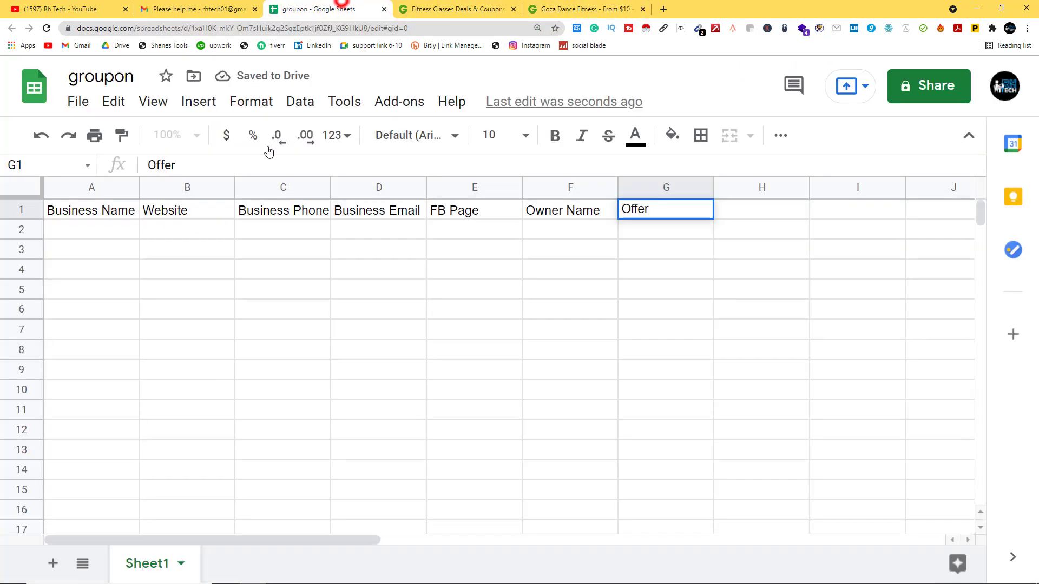
{"action": "left_click", "coordinate": [117, 225]}
{"action": "right_click", "coordinate": [116, 226]}
{"action": "left_click", "coordinate": [146, 274]}
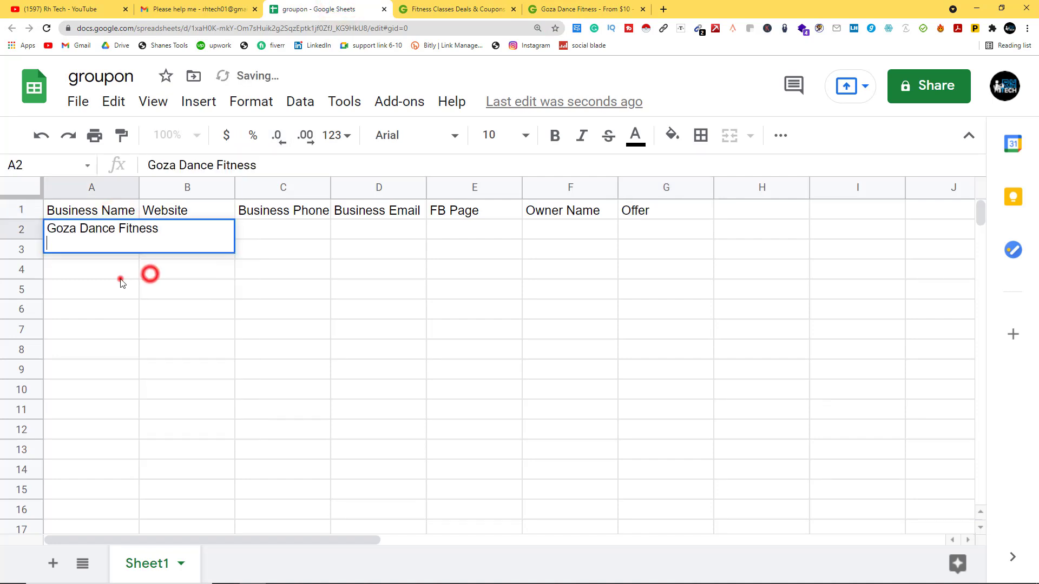
Remove the trailing line break after Goza Dance Fitness in cell A2
{"action": "left_click", "coordinate": [121, 281]}
{"action": "left_click", "coordinate": [158, 279]}
{"action": "left_click", "coordinate": [158, 243]}
{"action": "left_click", "coordinate": [60, 244]}
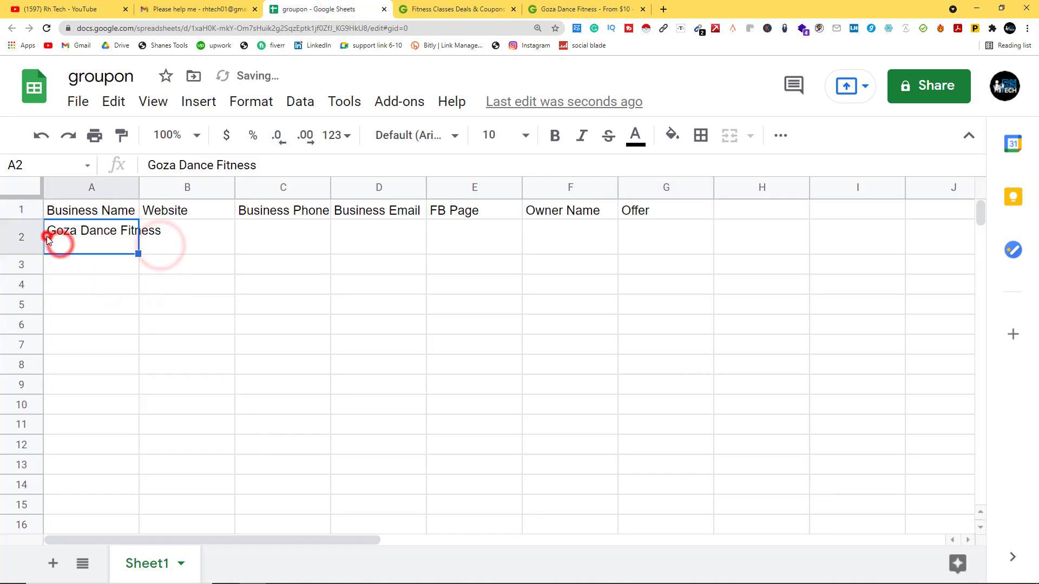
{"action": "double_click", "coordinate": [50, 239]}
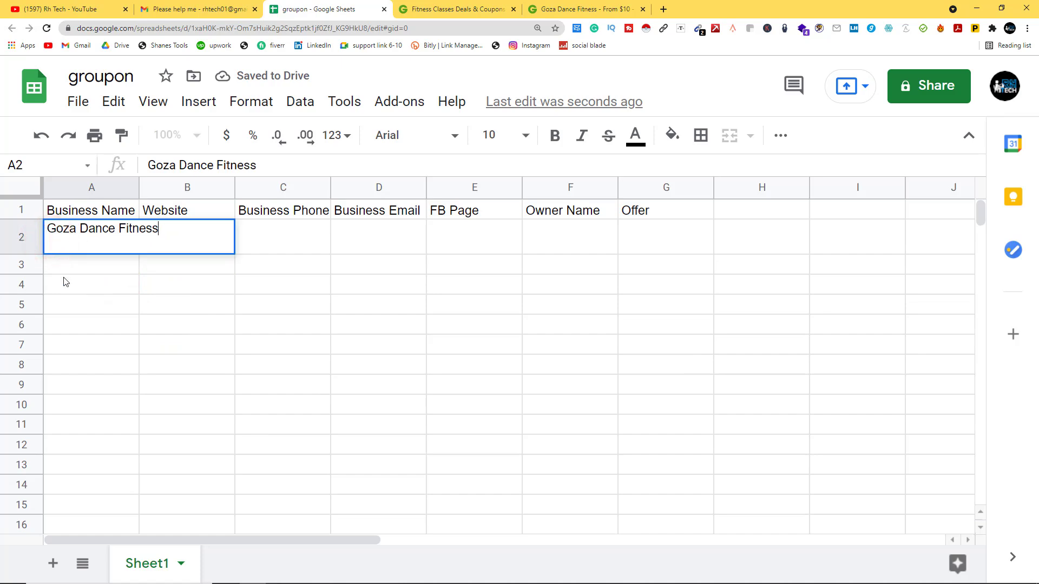
{"action": "left_click", "coordinate": [85, 312]}
Find the contact details on the Goza Dance Fitness deal page and open the business website in a new tab
{"action": "left_click", "coordinate": [548, 5]}
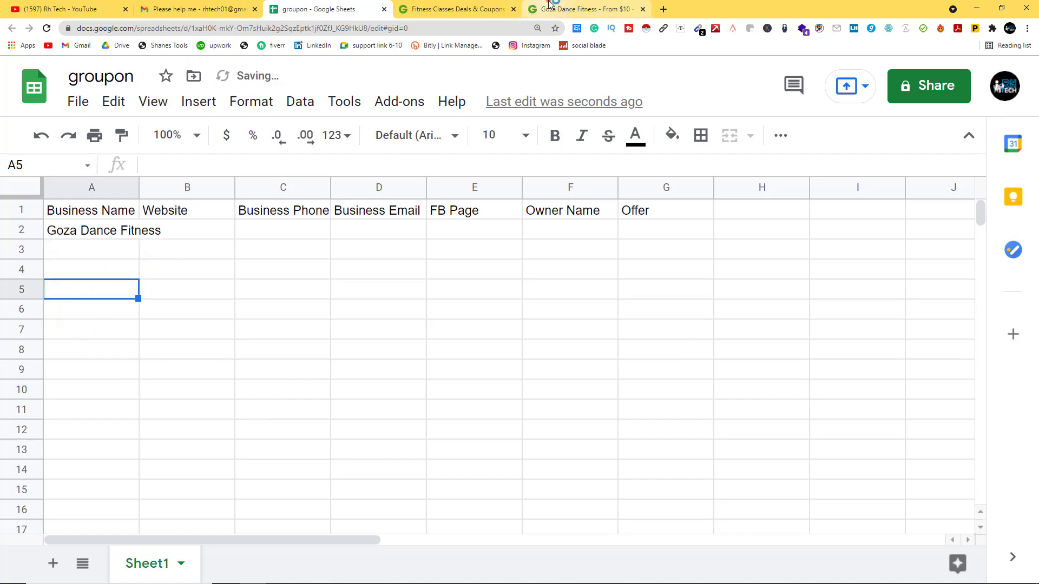
{"action": "scroll", "coordinate": [368, 335], "scroll_direction": "down", "scroll_amount": 5}
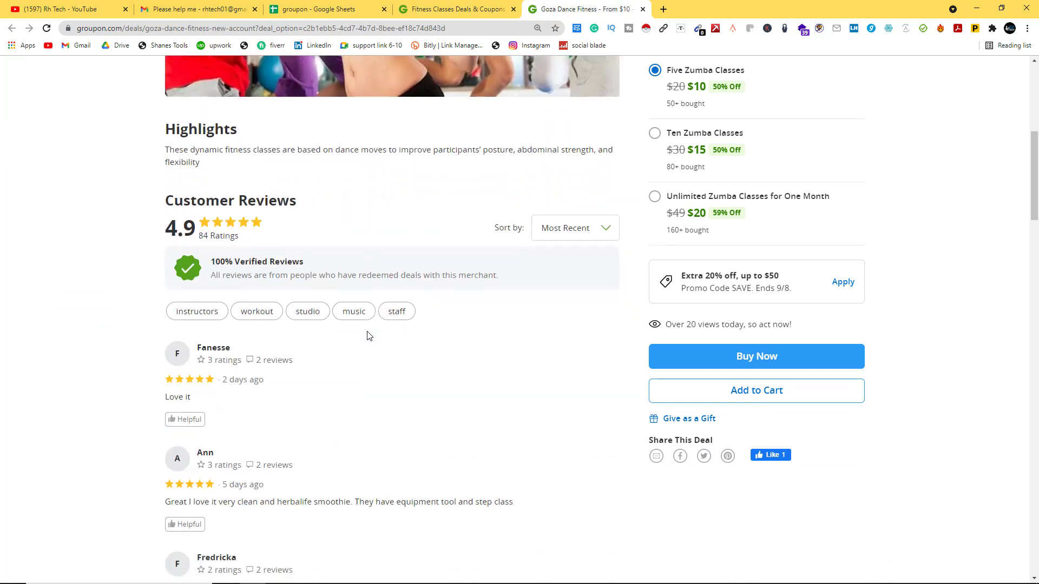
{"action": "scroll", "coordinate": [205, 375], "scroll_direction": "down", "scroll_amount": 5}
{"action": "scroll", "coordinate": [208, 376], "scroll_direction": "down", "scroll_amount": 12}
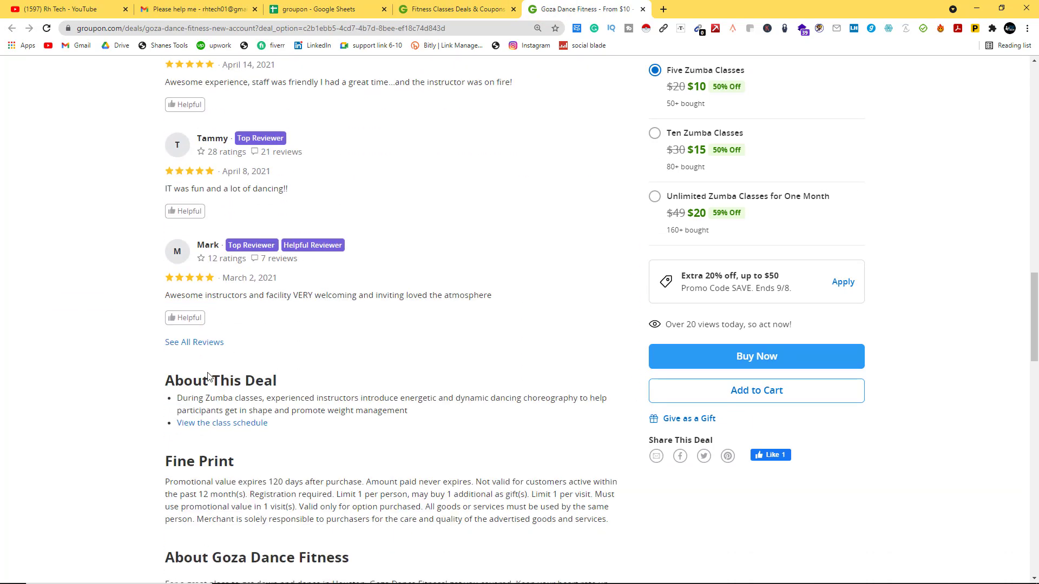
{"action": "scroll", "coordinate": [208, 375], "scroll_direction": "down", "scroll_amount": 6}
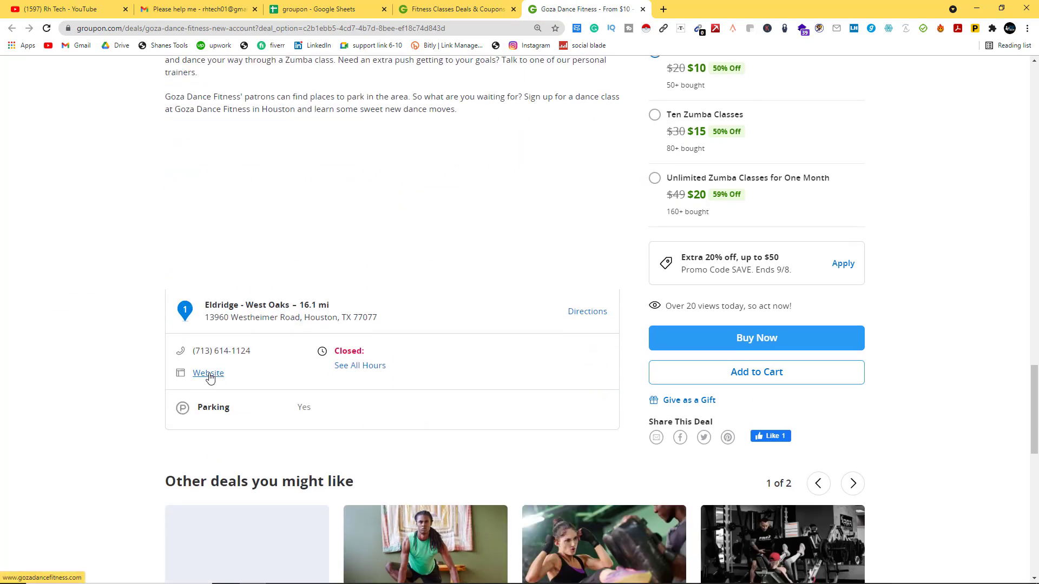
{"action": "right_click", "coordinate": [206, 378]}
{"action": "left_click", "coordinate": [232, 383]}
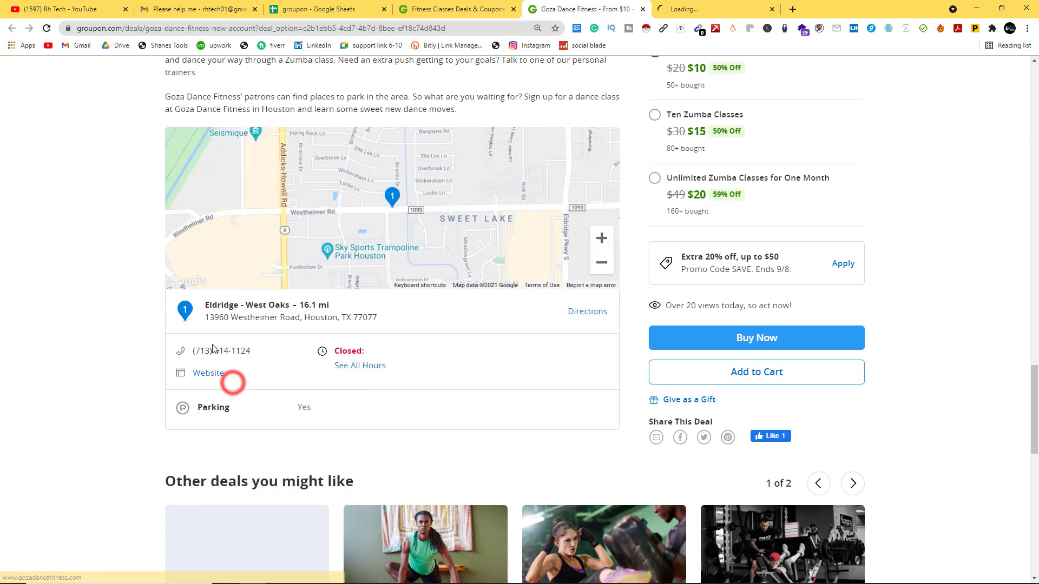
Copy the business phone number from the Goza Dance Fitness deal page into cell C2 of the groupon spreadsheet
{"action": "triple_click", "coordinate": [260, 351]}
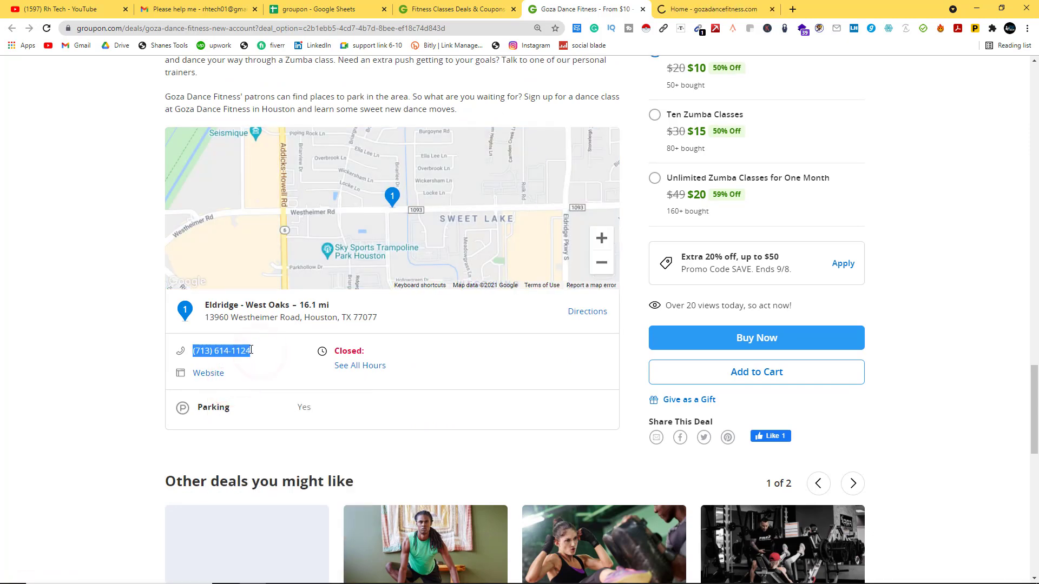
{"action": "right_click", "coordinate": [252, 355]}
{"action": "left_click", "coordinate": [268, 359]}
{"action": "left_click", "coordinate": [309, 10]}
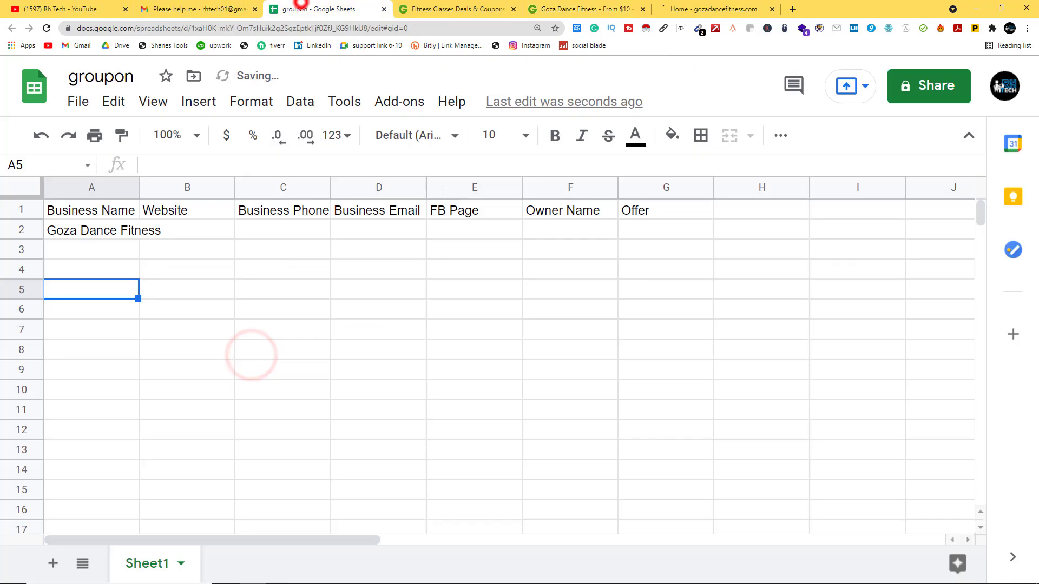
{"action": "double_click", "coordinate": [311, 230]}
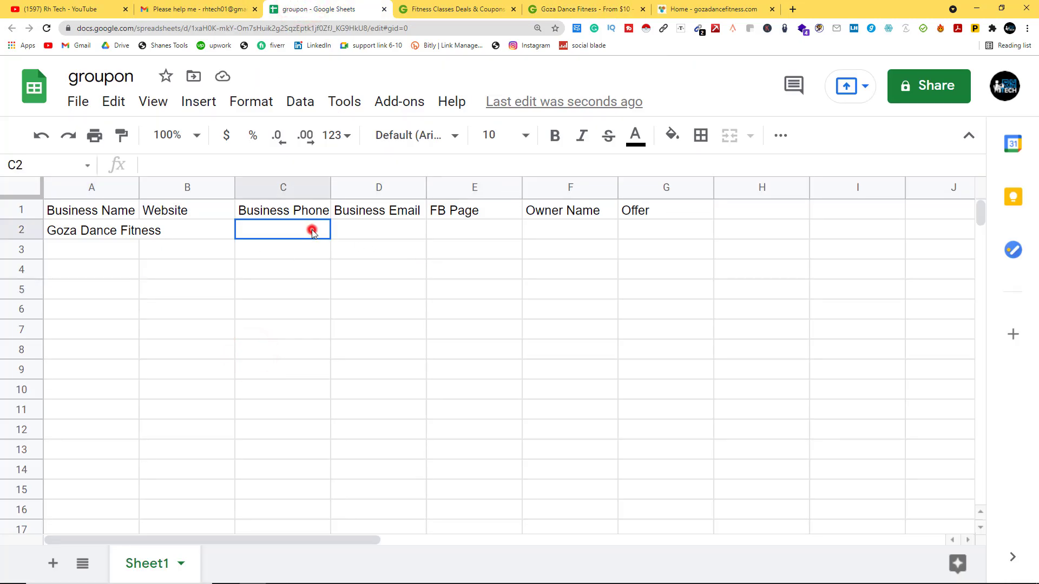
{"action": "right_click", "coordinate": [243, 224]}
{"action": "left_click", "coordinate": [270, 274]}
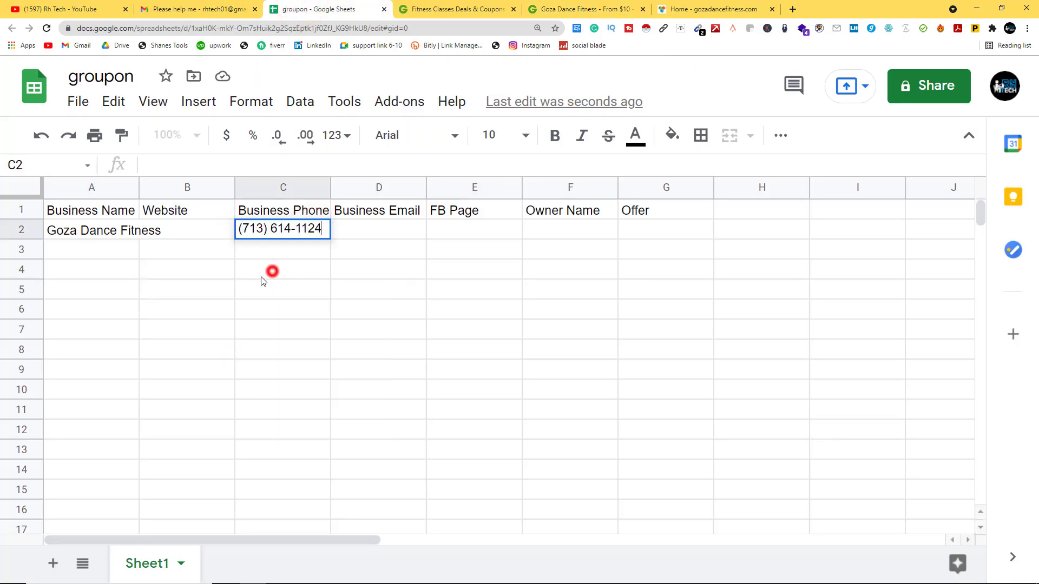
{"action": "left_click", "coordinate": [238, 289]}
Copy the address of the gozadancefitness.com website into cell B2 of the groupon spreadsheet
{"action": "left_click", "coordinate": [187, 233]}
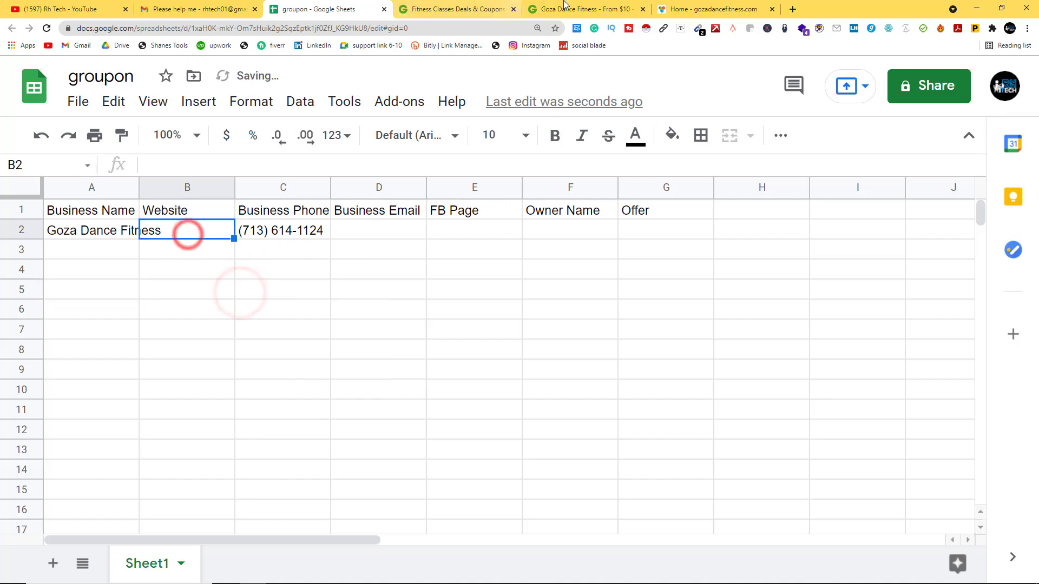
{"action": "left_click", "coordinate": [693, 9]}
{"action": "left_click", "coordinate": [187, 28]}
{"action": "right_click", "coordinate": [187, 29]}
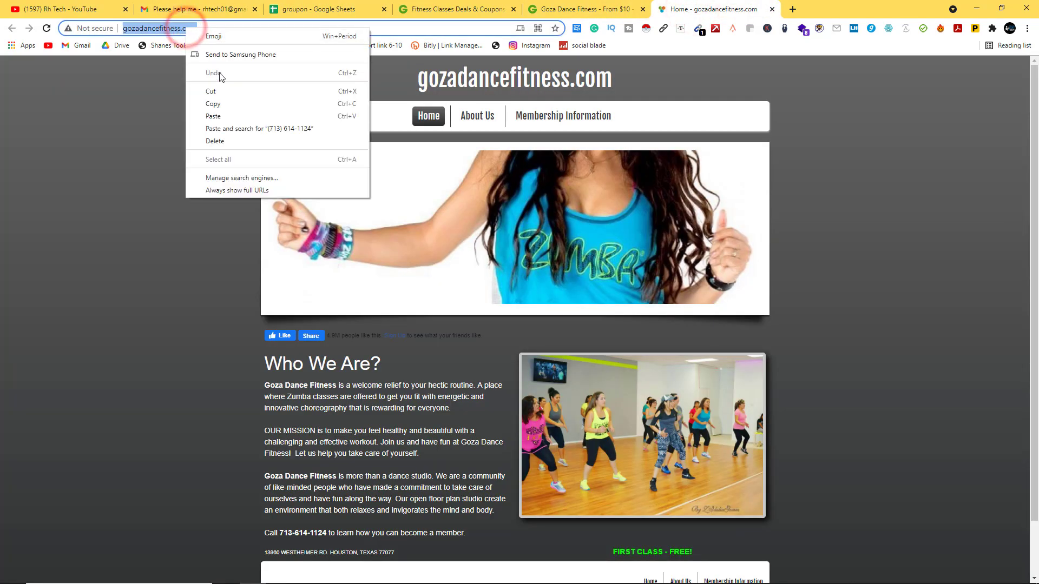
{"action": "left_click", "coordinate": [209, 102]}
{"action": "left_click", "coordinate": [290, 8]}
{"action": "double_click", "coordinate": [172, 229]}
{"action": "right_click", "coordinate": [173, 228]}
{"action": "left_click", "coordinate": [208, 280]}
{"action": "left_click", "coordinate": [189, 288]}
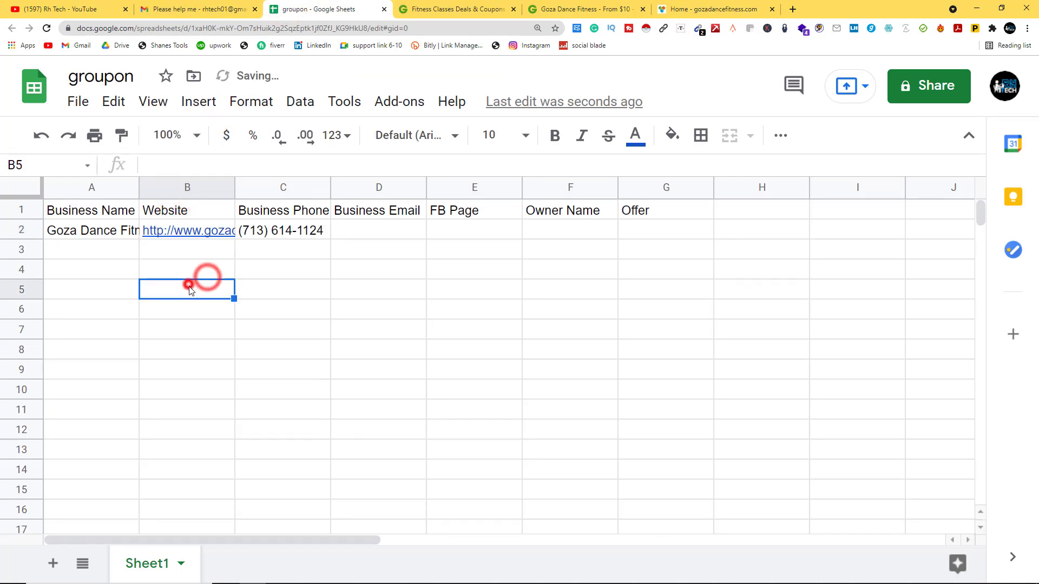
Look through the Goza Dance Fitness deal page on Groupon for the remaining fields, such as business email and Facebook page
{"action": "left_click", "coordinate": [393, 228]}
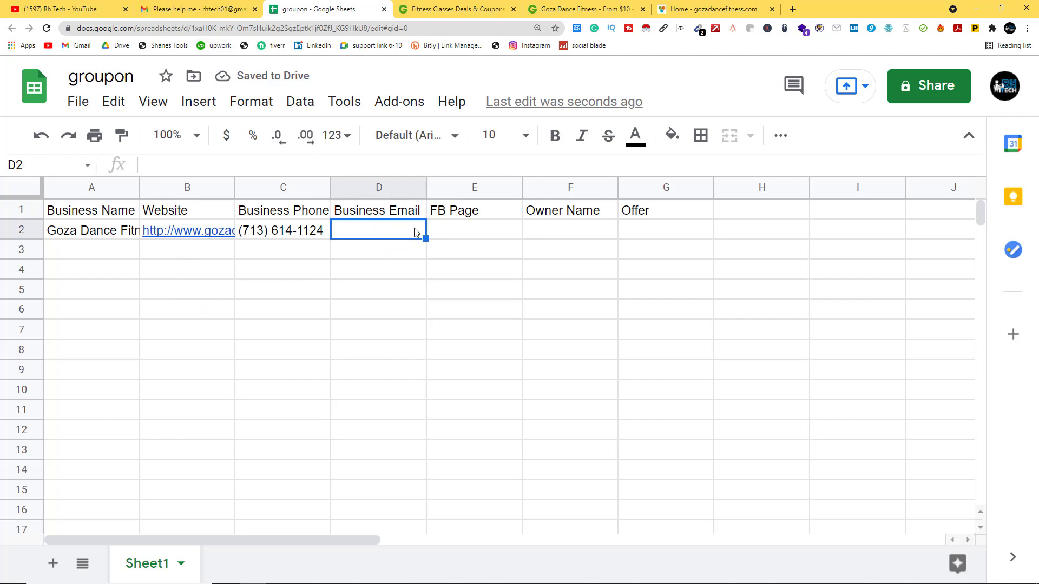
{"action": "left_click", "coordinate": [501, 234]}
{"action": "left_click", "coordinate": [383, 227]}
{"action": "left_click", "coordinate": [573, 8]}
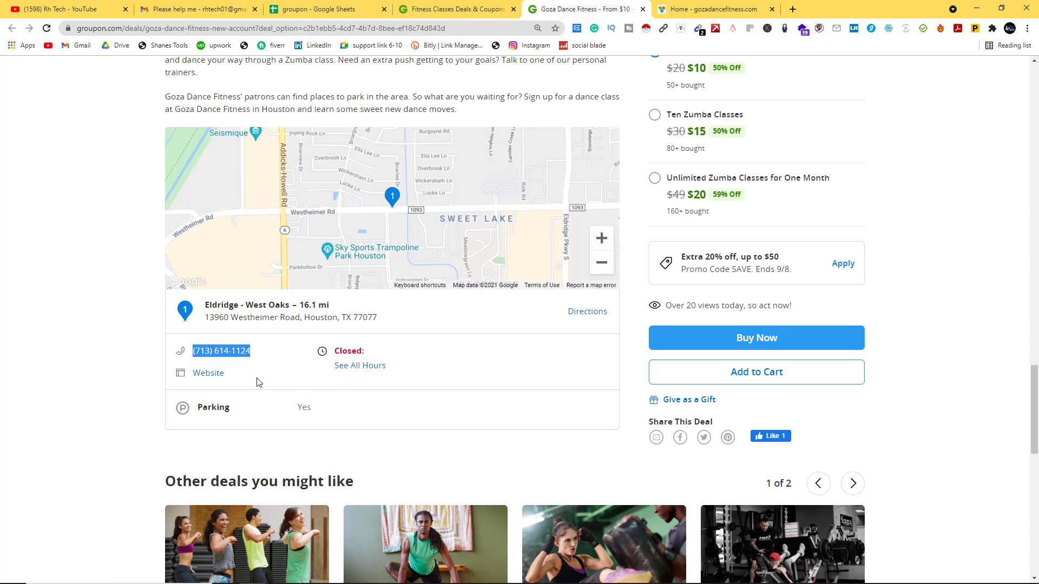
{"action": "scroll", "coordinate": [258, 382], "scroll_direction": "up", "scroll_amount": 12}
{"action": "scroll", "coordinate": [134, 424], "scroll_direction": "down", "scroll_amount": 3}
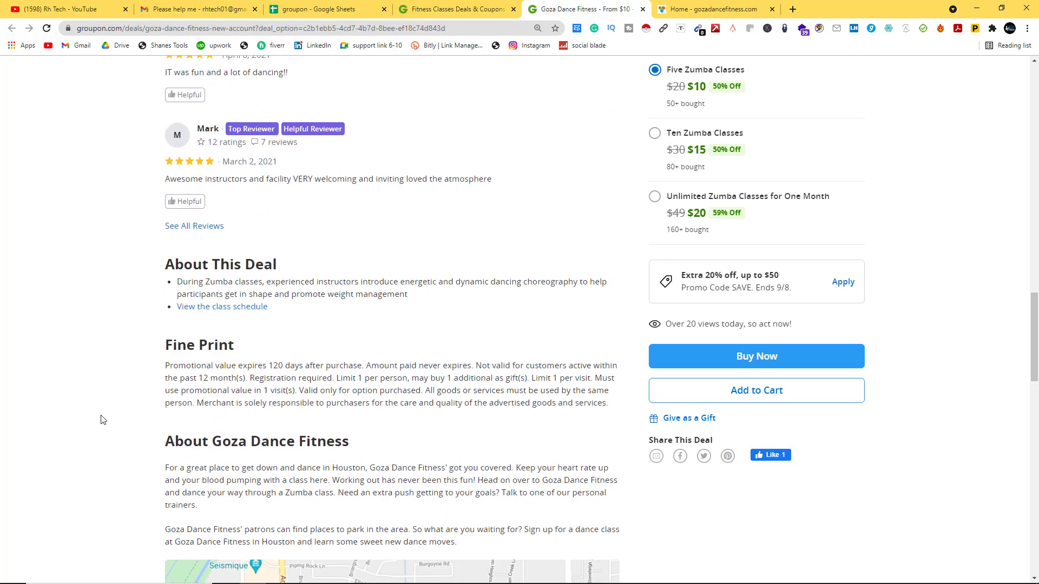
{"action": "scroll", "coordinate": [308, 312], "scroll_direction": "down", "scroll_amount": 3}
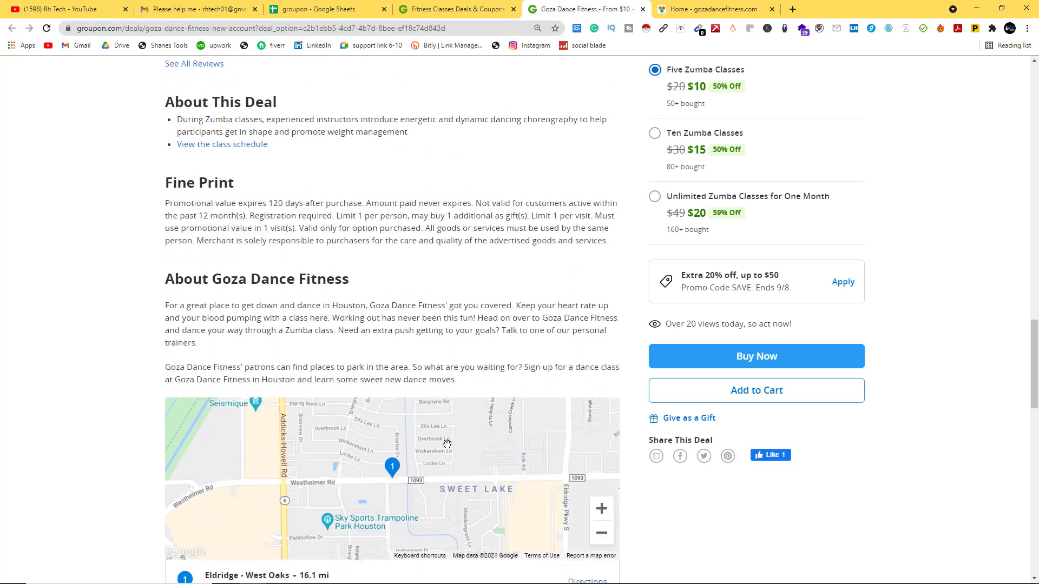
{"action": "scroll", "coordinate": [423, 363], "scroll_direction": "up", "scroll_amount": 20}
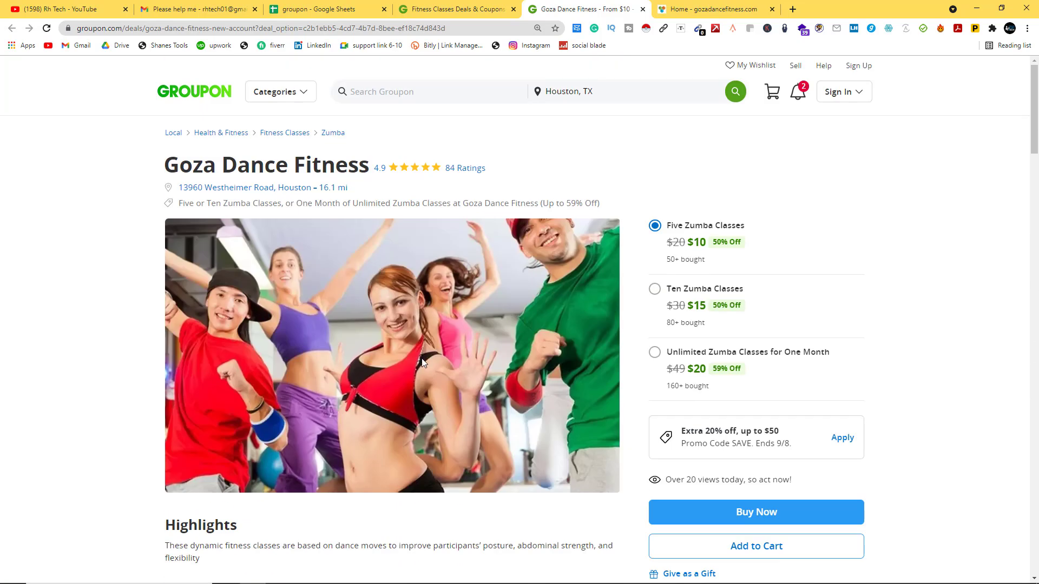
Copy the offer text Five Zumba Classes from the Groupon Fitness Classes listing into cell G2 of the spreadsheet
{"action": "left_click", "coordinate": [276, 5]}
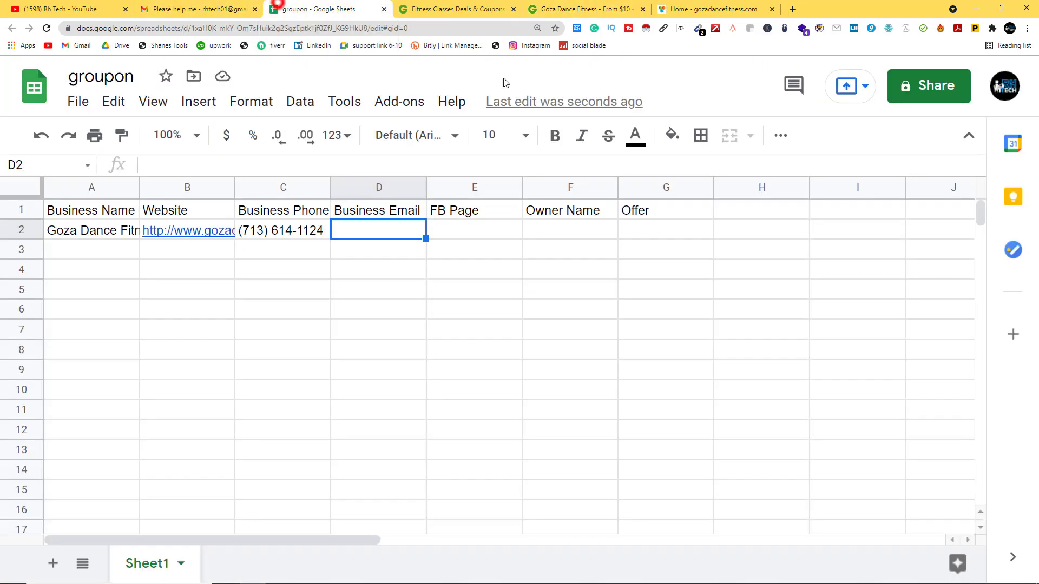
{"action": "left_click", "coordinate": [630, 233]}
{"action": "left_click", "coordinate": [562, 9]}
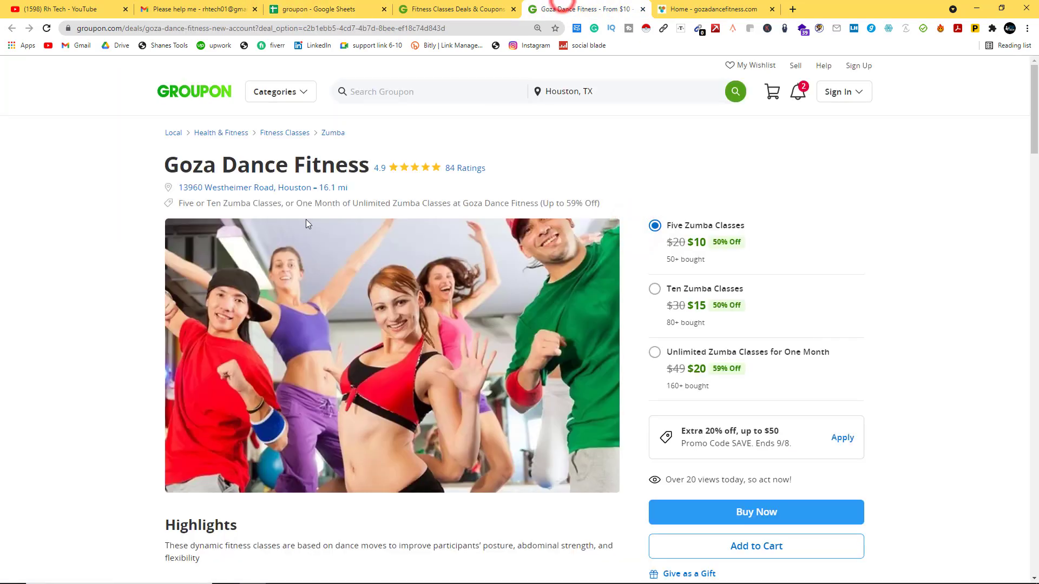
{"action": "left_click", "coordinate": [458, 9]}
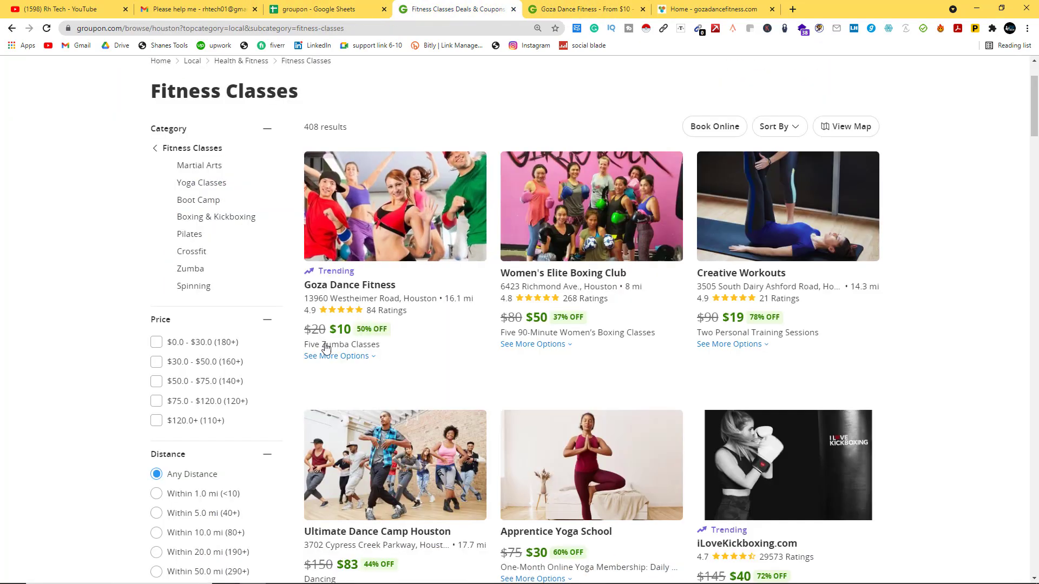
{"action": "right_click", "coordinate": [328, 349]}
{"action": "left_click", "coordinate": [369, 461]}
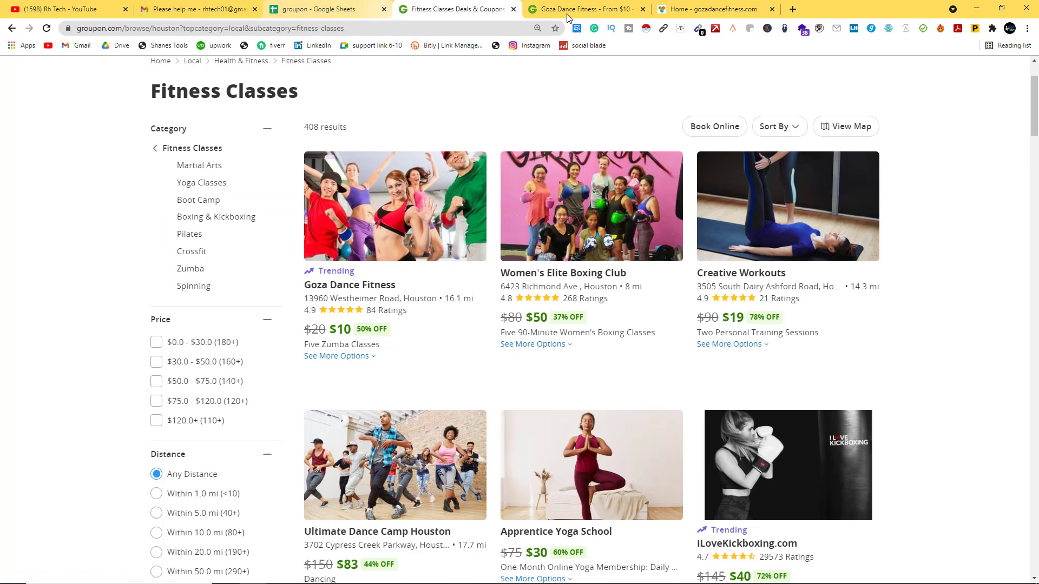
{"action": "left_click", "coordinate": [334, 12]}
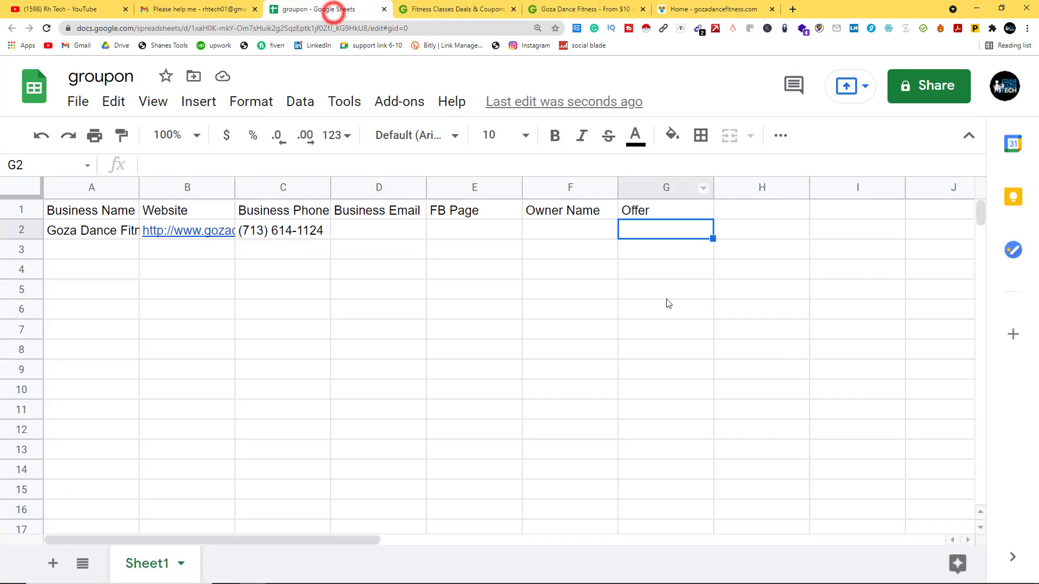
{"action": "left_click", "coordinate": [635, 235]}
{"action": "right_click", "coordinate": [636, 234]}
{"action": "left_click", "coordinate": [667, 285]}
{"action": "left_click", "coordinate": [644, 292]}
Check the home and About Us pages of gozadancefitness.com for a business email and other missing contact details
{"action": "left_click", "coordinate": [569, 228]}
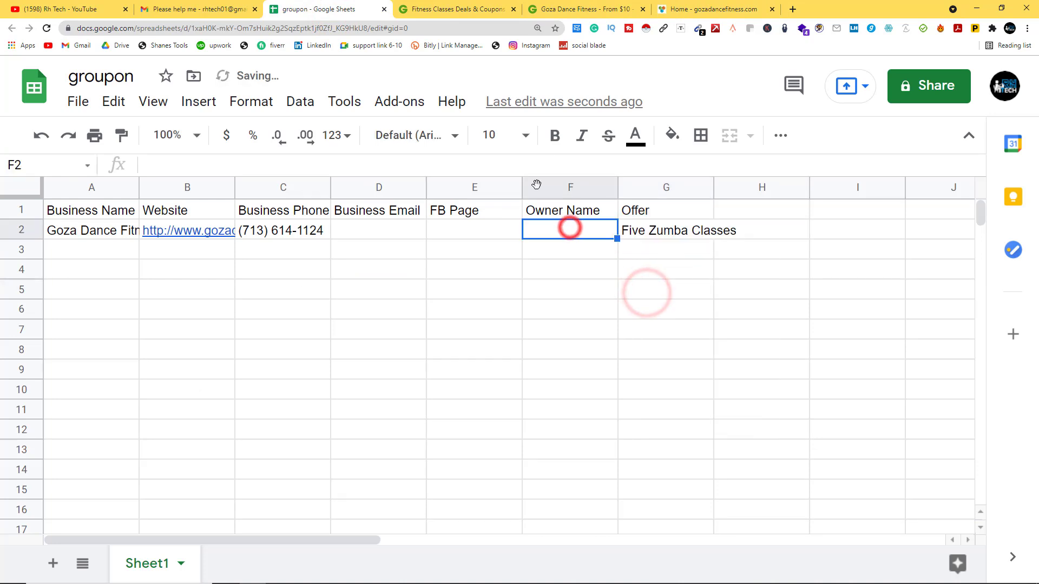
{"action": "left_click", "coordinate": [410, 240]}
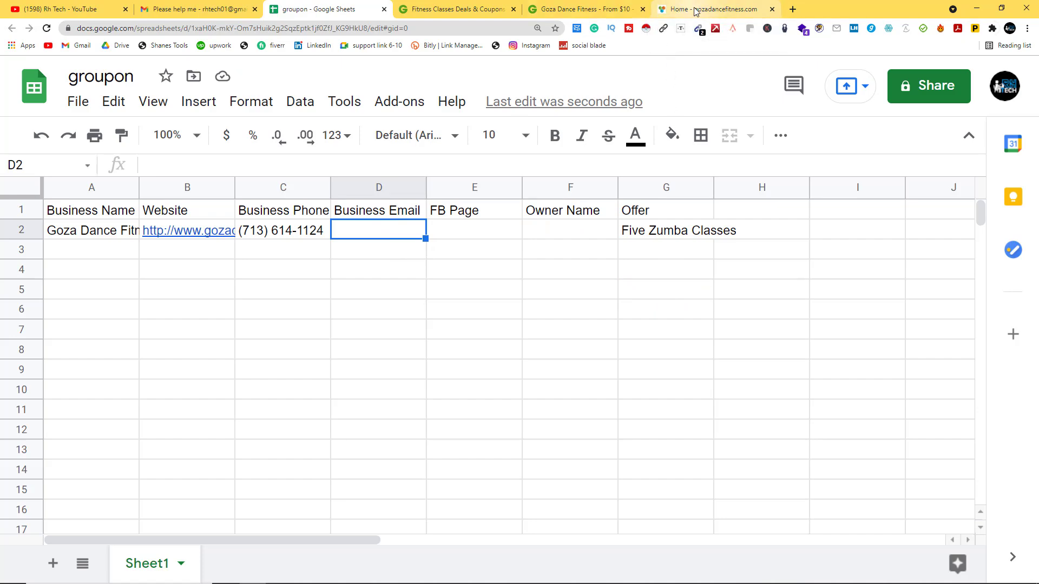
{"action": "left_click", "coordinate": [568, 10]}
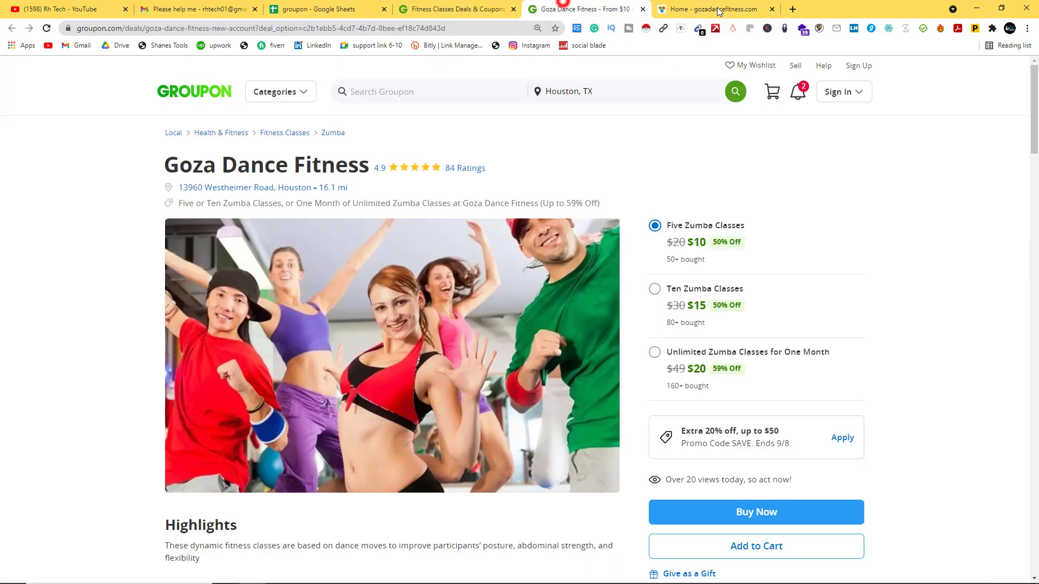
{"action": "left_click", "coordinate": [719, 9]}
{"action": "scroll", "coordinate": [663, 205], "scroll_direction": "down", "scroll_amount": 2}
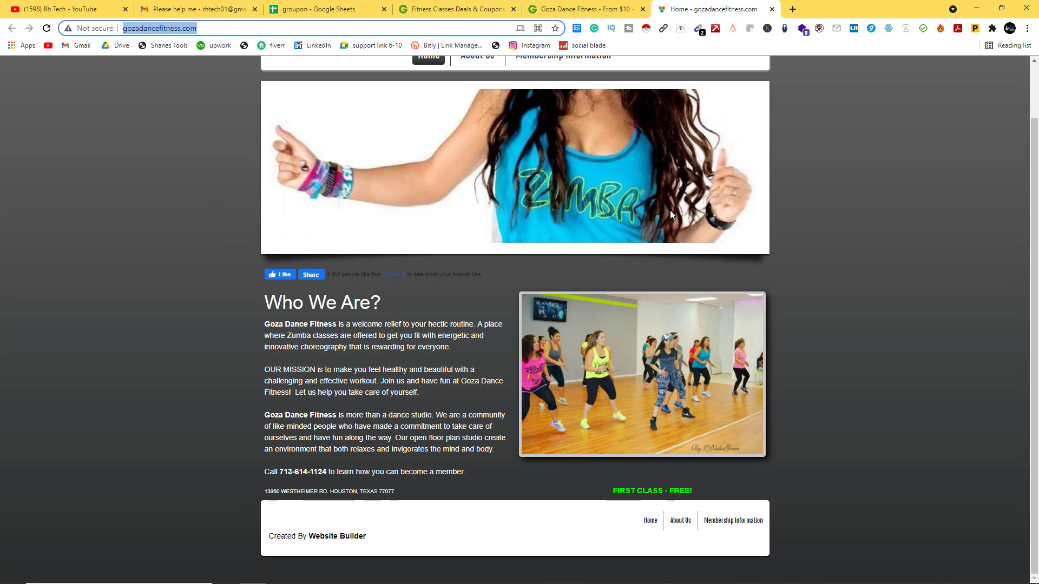
{"action": "left_click", "coordinate": [680, 521]}
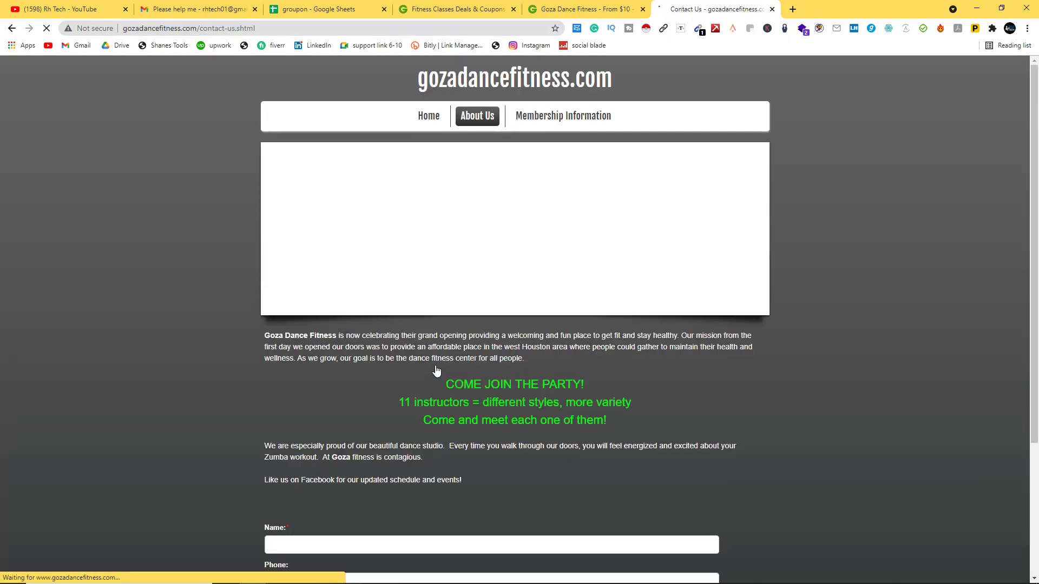
{"action": "scroll", "coordinate": [436, 363], "scroll_direction": "down", "scroll_amount": 3}
{"action": "scroll", "coordinate": [680, 342], "scroll_direction": "up", "scroll_amount": 3}
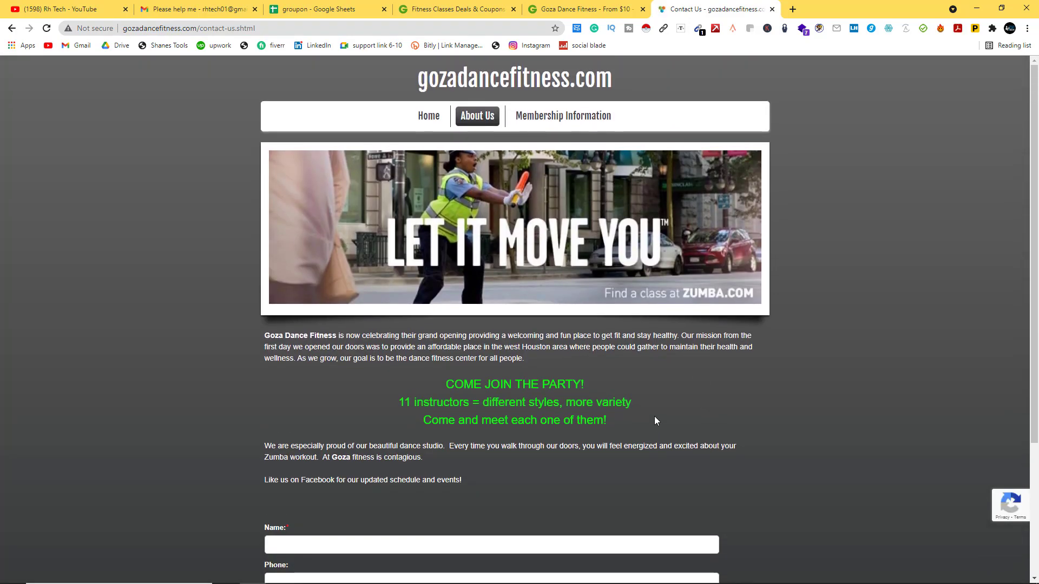
{"action": "scroll", "coordinate": [621, 380], "scroll_direction": "down", "scroll_amount": 3}
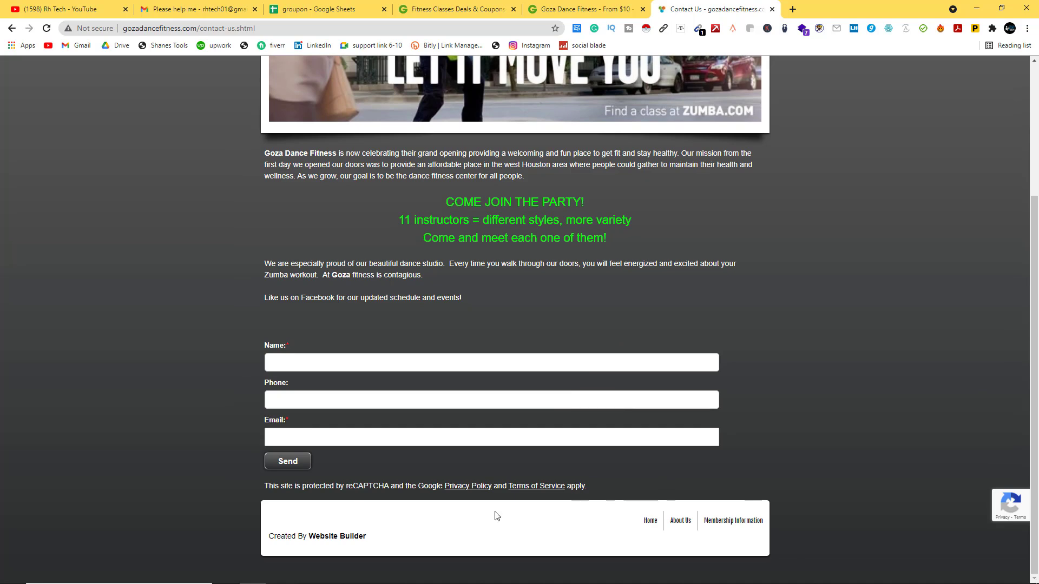
{"action": "scroll", "coordinate": [428, 203], "scroll_direction": "up", "scroll_amount": 3}
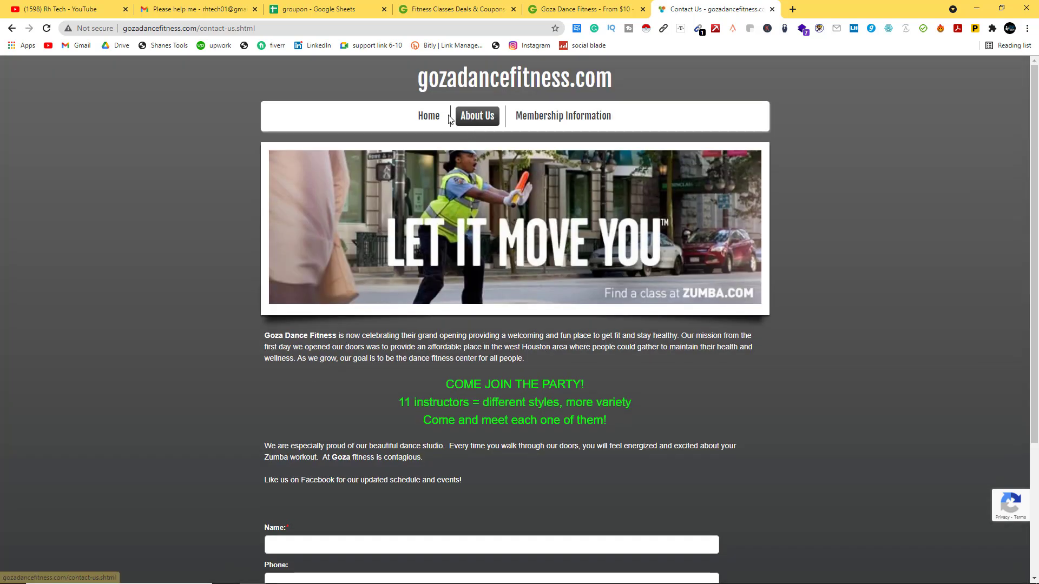
Check whether the Facebook Like and Share links on the gozadancefitness.com home page lead to the business's Facebook page
{"action": "left_click", "coordinate": [424, 117]}
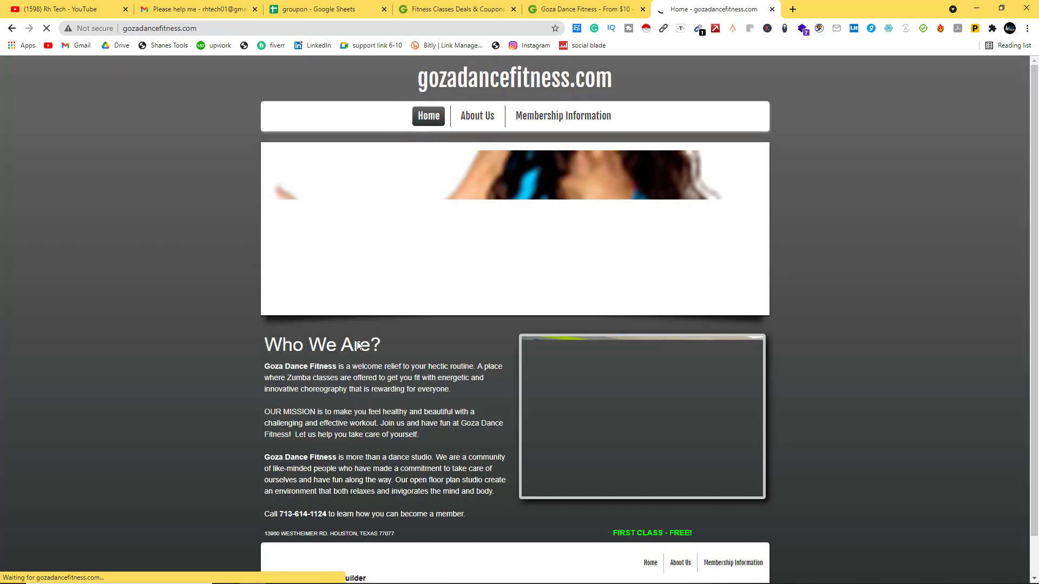
{"action": "scroll", "coordinate": [378, 411], "scroll_direction": "down", "scroll_amount": 1}
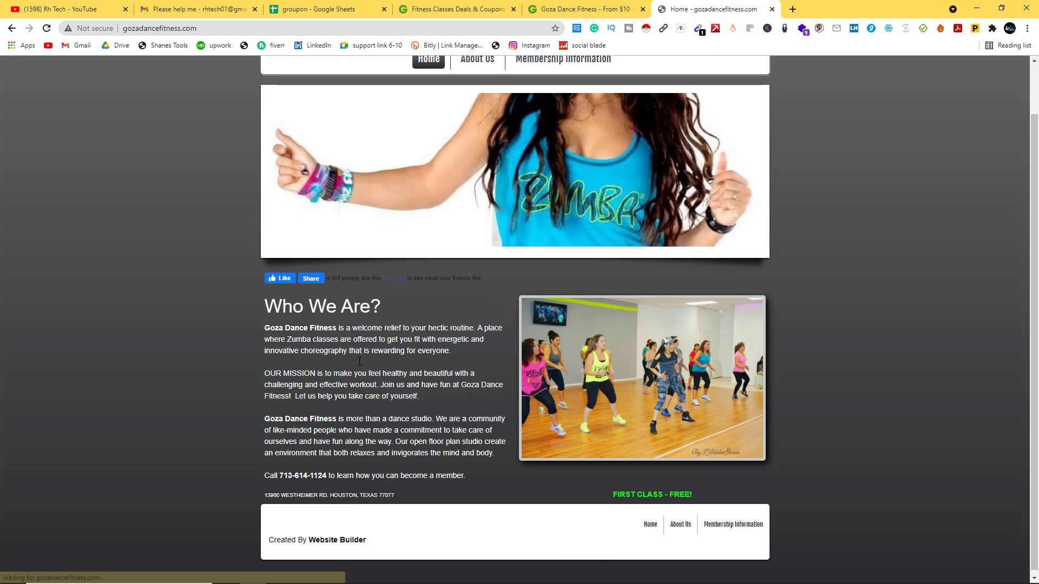
{"action": "right_click", "coordinate": [283, 281]}
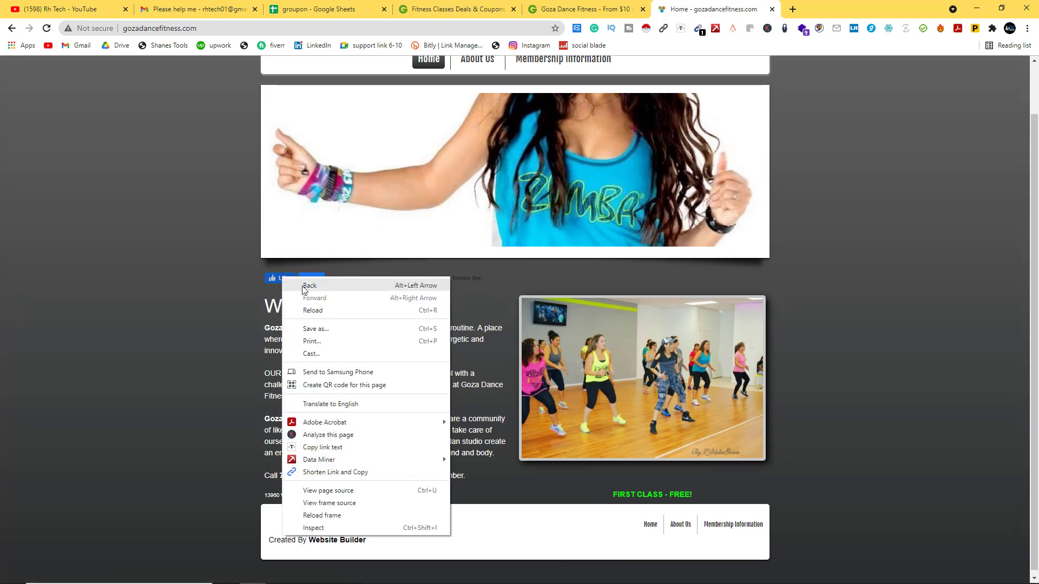
{"action": "left_click", "coordinate": [239, 286]}
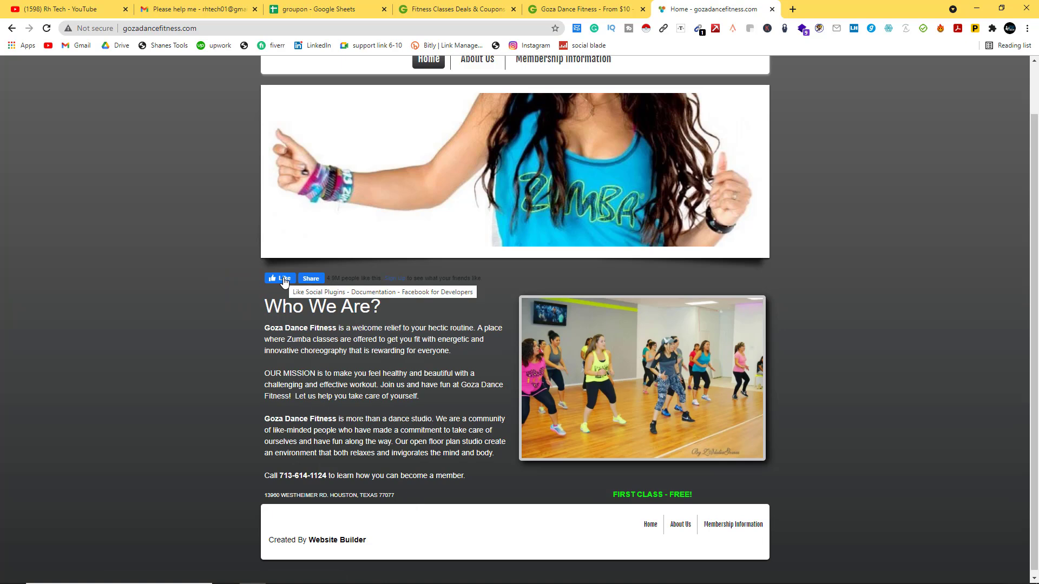
{"action": "left_click", "coordinate": [316, 280]}
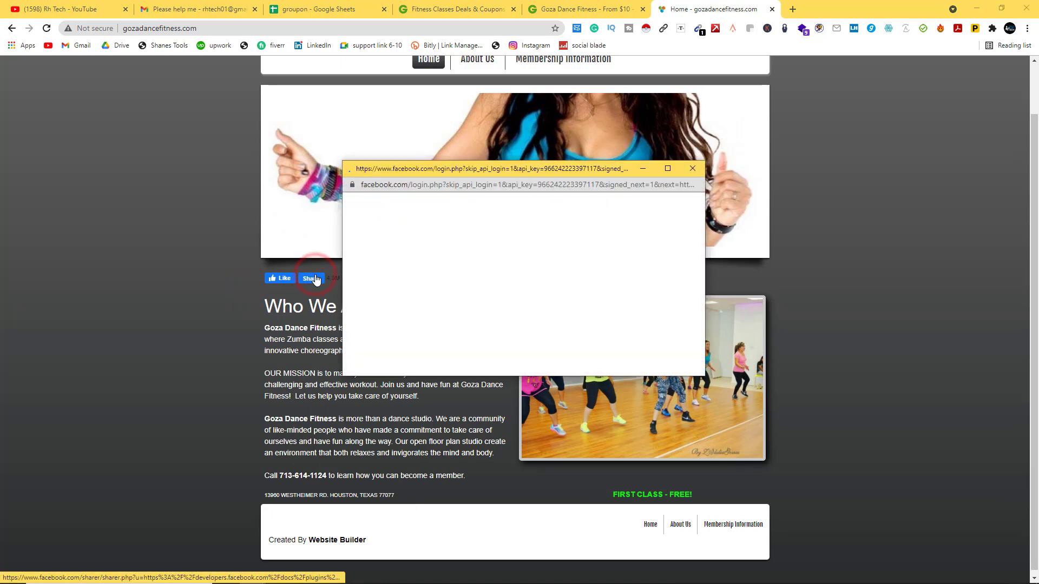
{"action": "left_click", "coordinate": [693, 169]}
{"action": "left_click", "coordinate": [285, 279]}
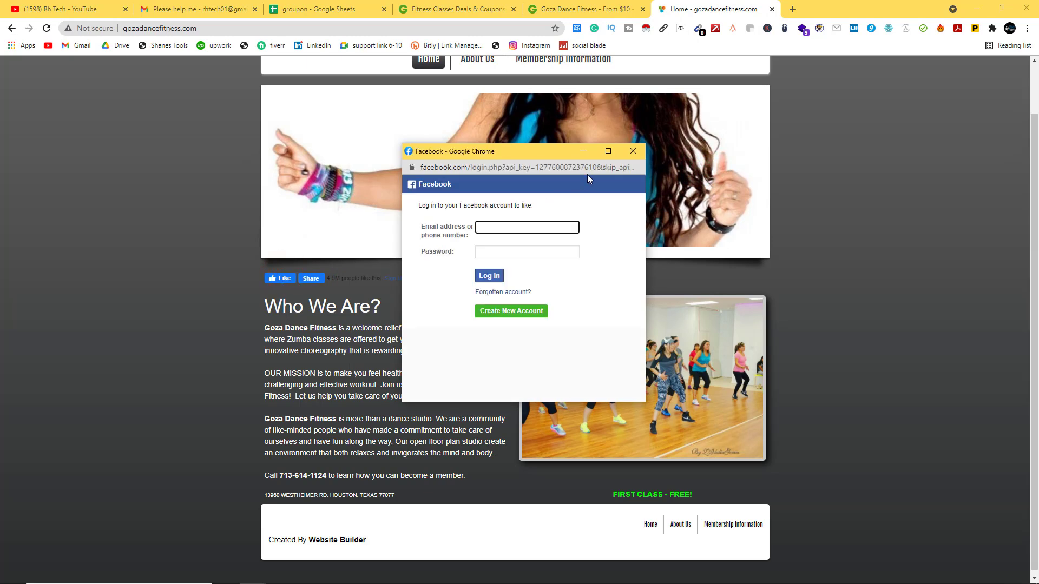
{"action": "left_click", "coordinate": [633, 152]}
{"action": "scroll", "coordinate": [496, 235], "scroll_direction": "up", "scroll_amount": 2}
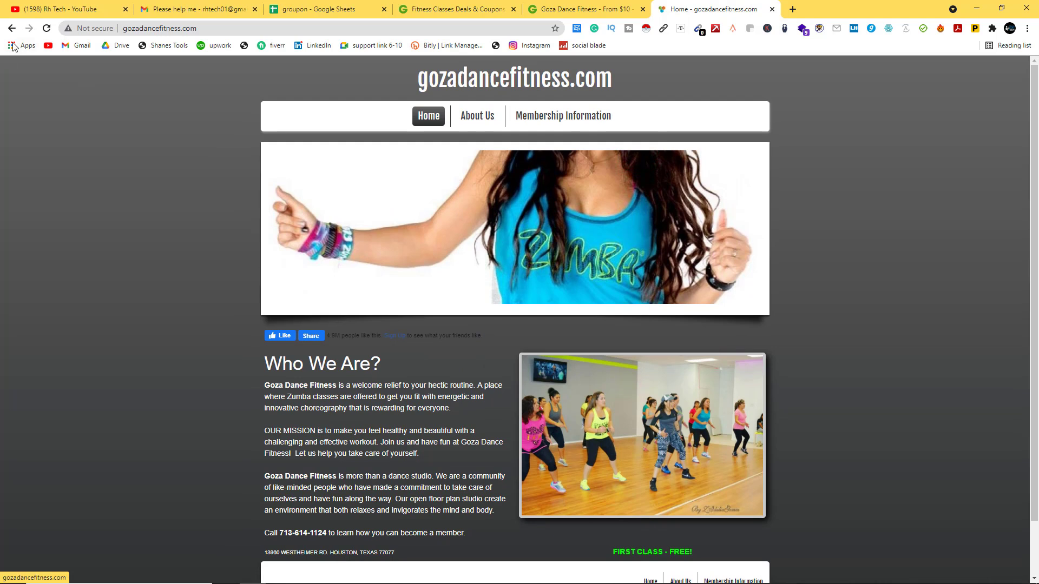
{"action": "left_click", "coordinate": [195, 28]}
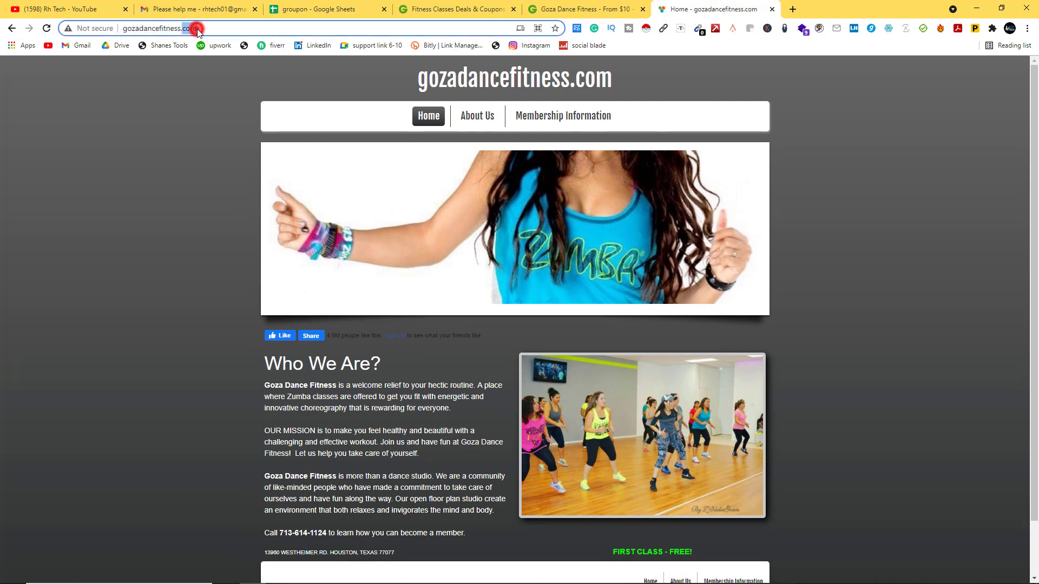
{"action": "right_click", "coordinate": [134, 33]}
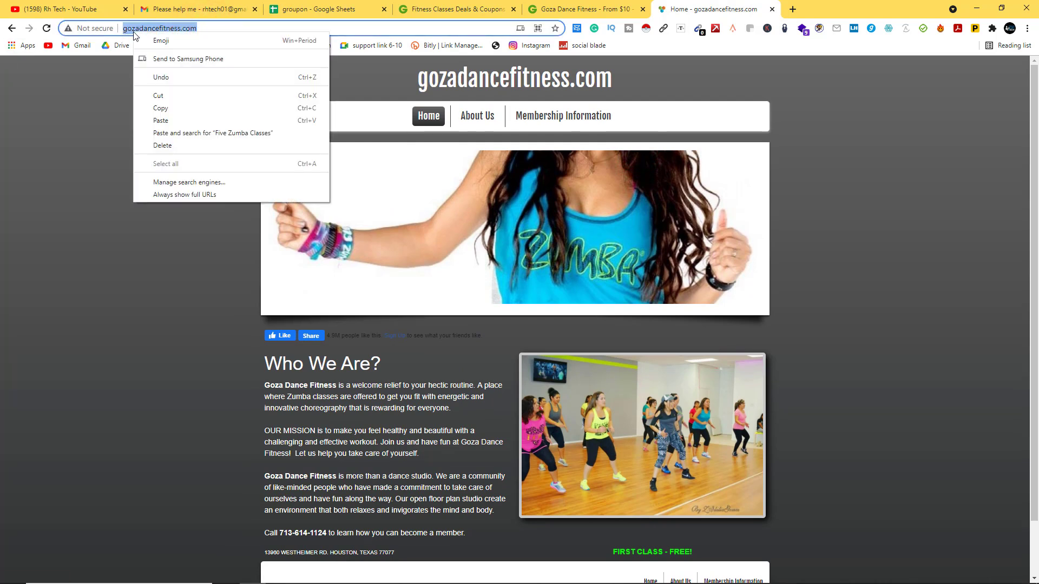
{"action": "left_click", "coordinate": [158, 105]}
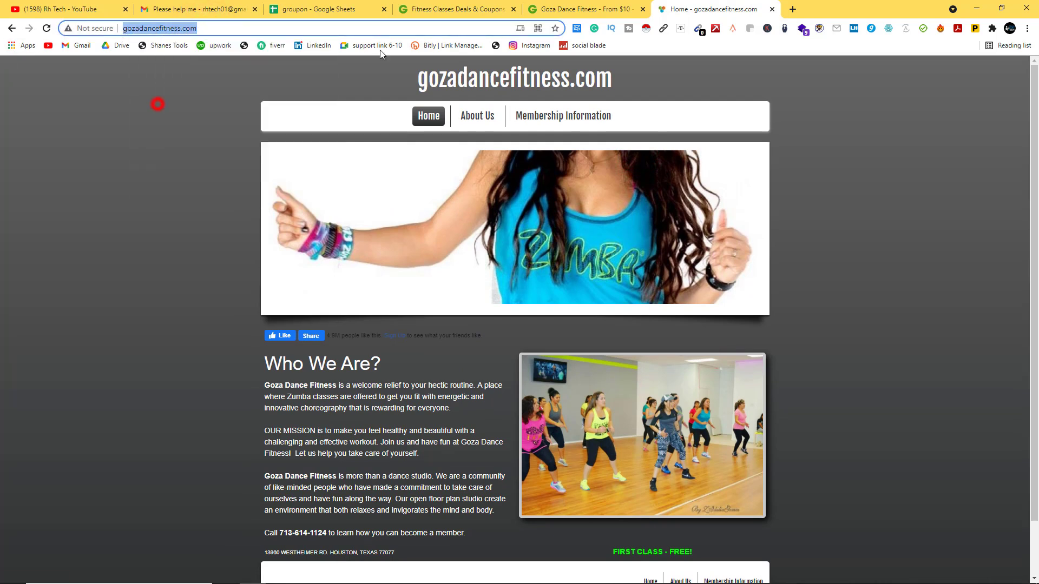
{"action": "left_click", "coordinate": [793, 10]}
{"action": "type", "text": "\"\""}
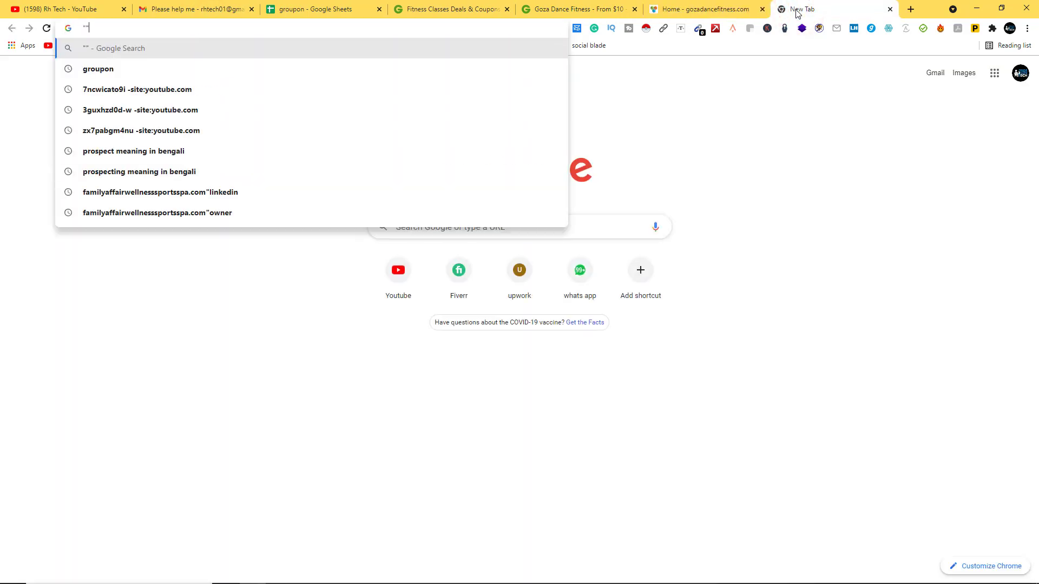
{"action": "key", "text": "ctrl+v"}
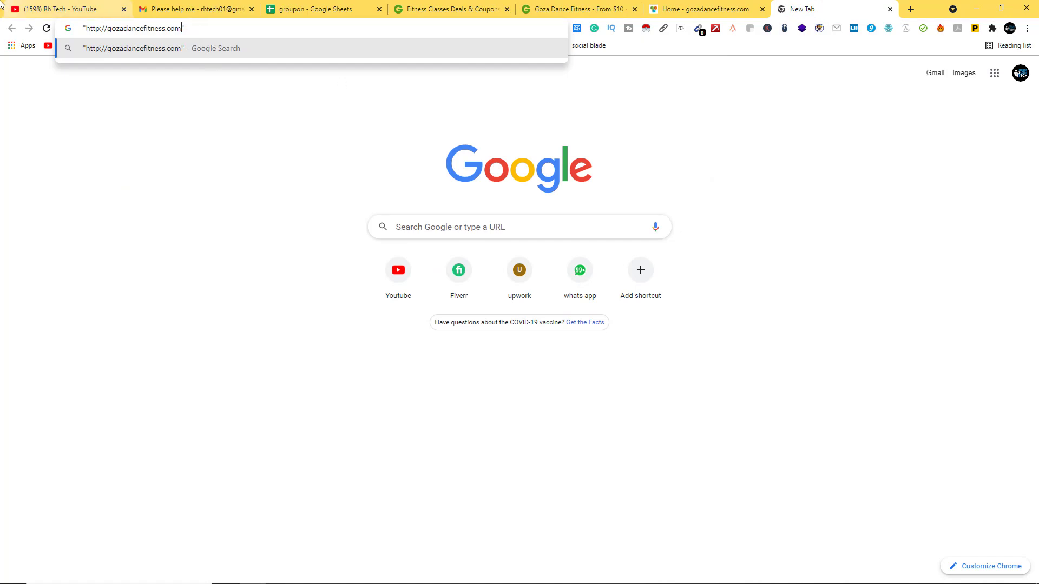
{"action": "left_click_drag", "start_coordinate": [92, 27], "coordinate": [85, 27]}
{"action": "key", "text": "BackSpace"}
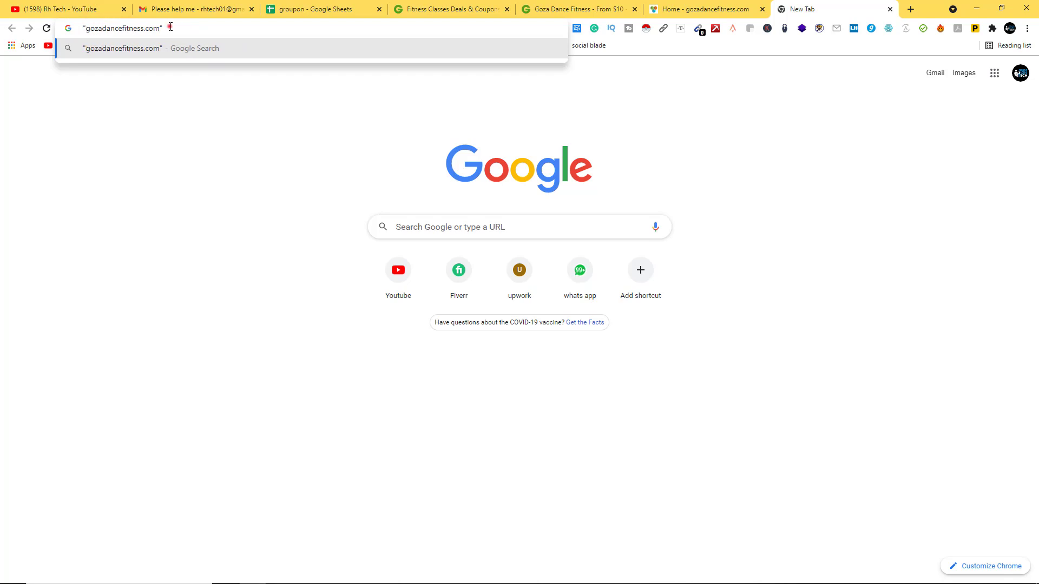
{"action": "type", "text": "facebook"}
{"action": "key", "text": "Return"}
Open the business.facebook.com result for Goza Dance Fitness in a new tab and compare it with the Groupon deal page
{"action": "right_click", "coordinate": [216, 234]}
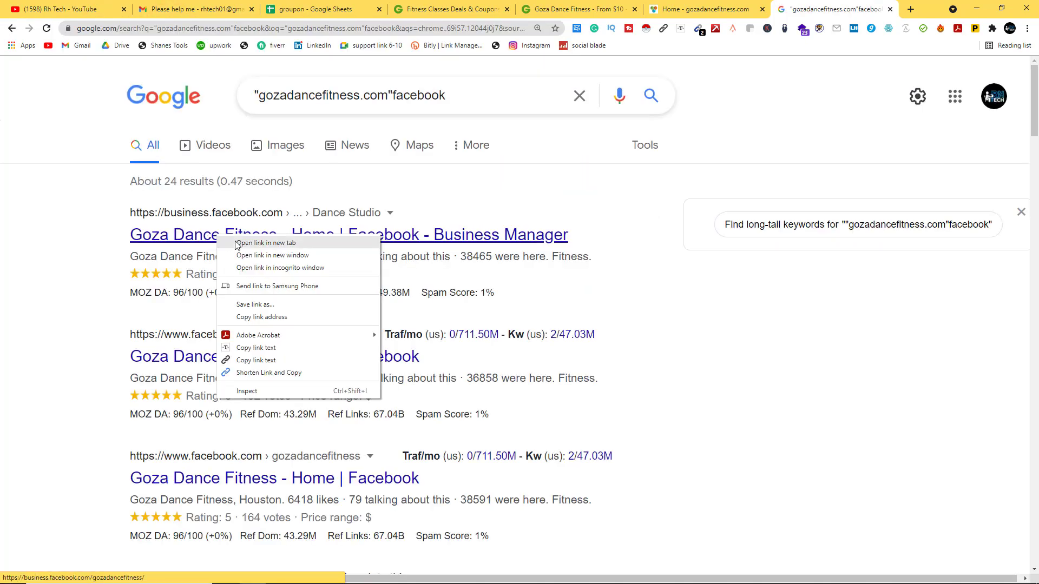
{"action": "left_click", "coordinate": [235, 241]}
{"action": "left_click", "coordinate": [811, 8]}
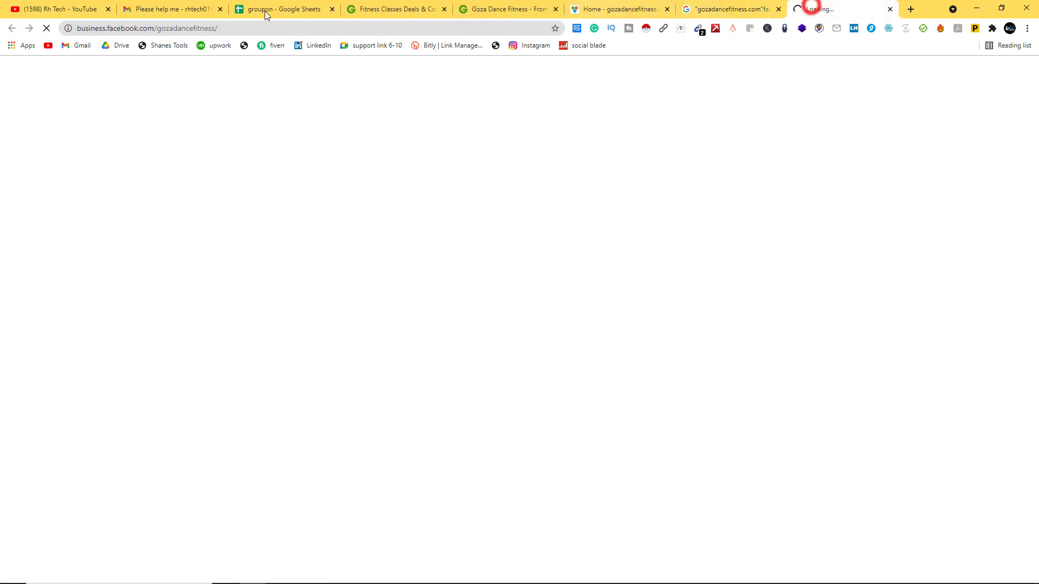
{"action": "left_click", "coordinate": [180, 28]}
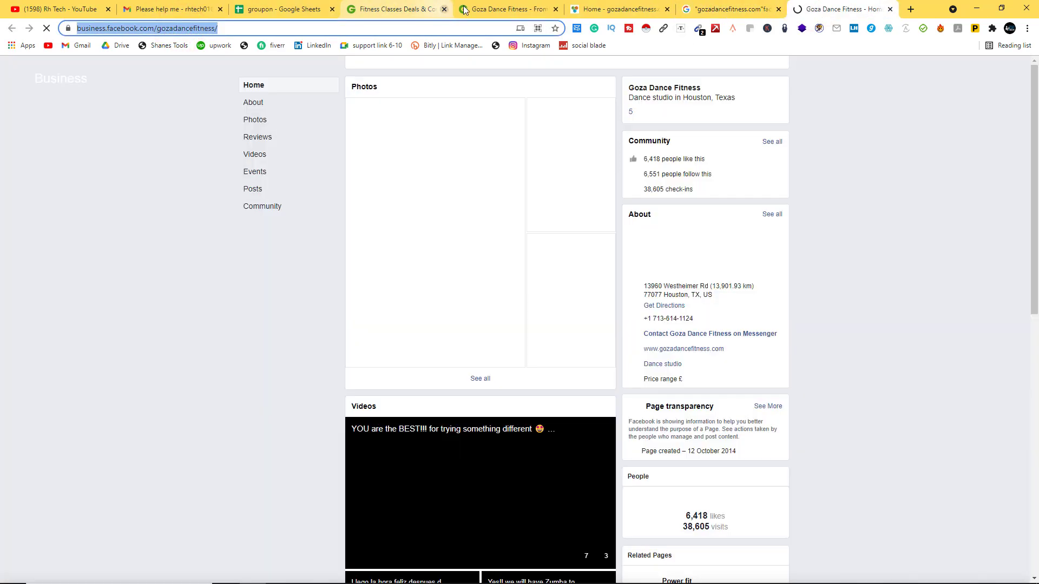
{"action": "left_click", "coordinate": [481, 9]}
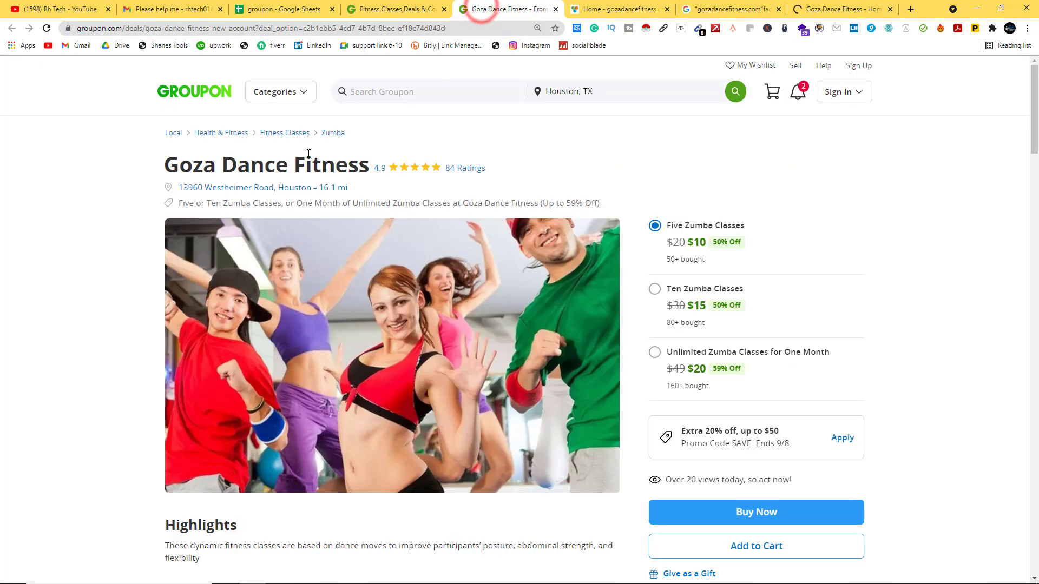
{"action": "left_click", "coordinate": [845, 9]}
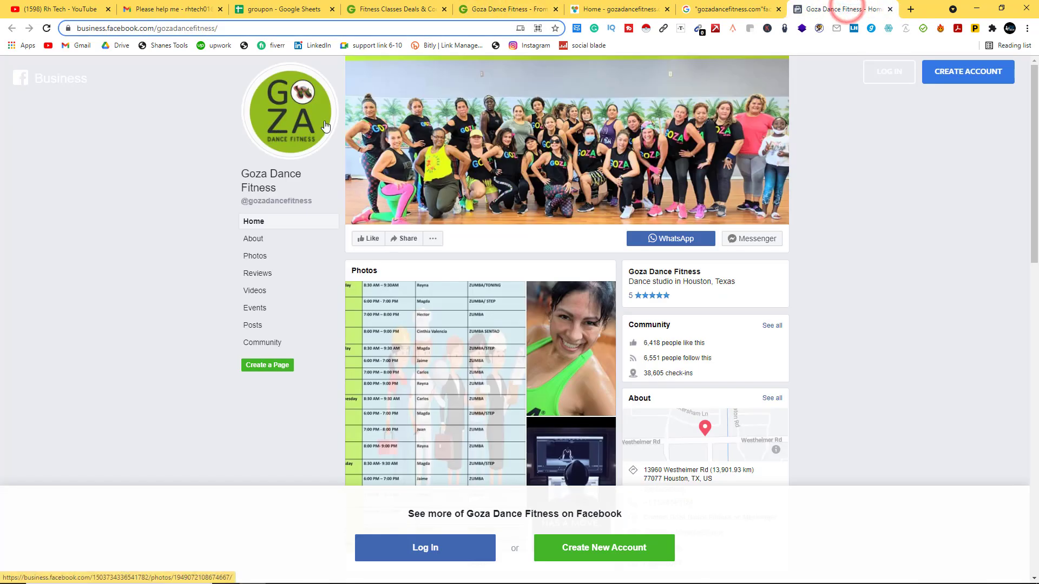
{"action": "left_click", "coordinate": [136, 28]}
{"action": "right_click", "coordinate": [135, 28]}
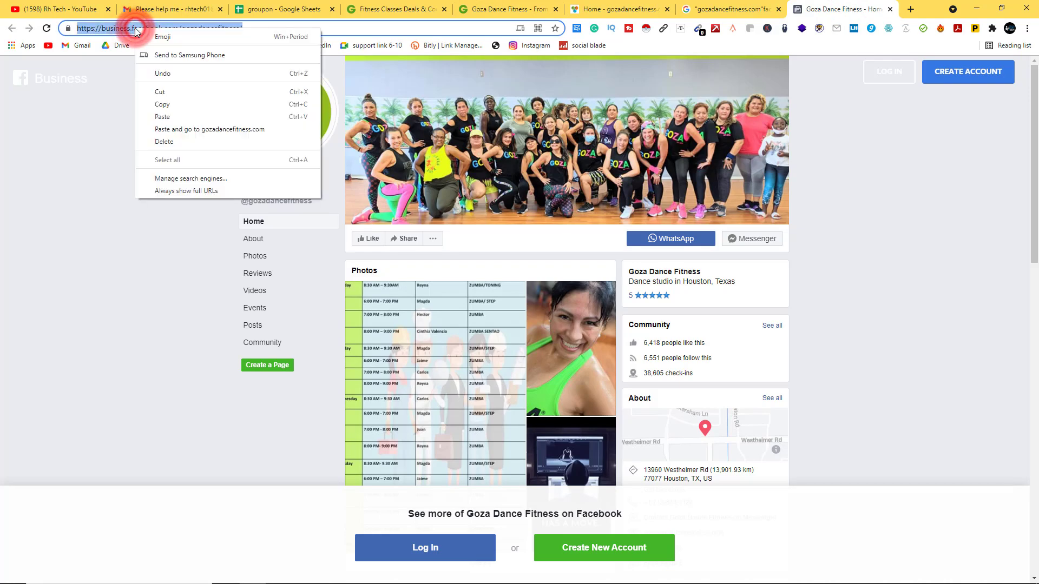
{"action": "left_click", "coordinate": [163, 102]}
{"action": "left_click", "coordinate": [295, 9]}
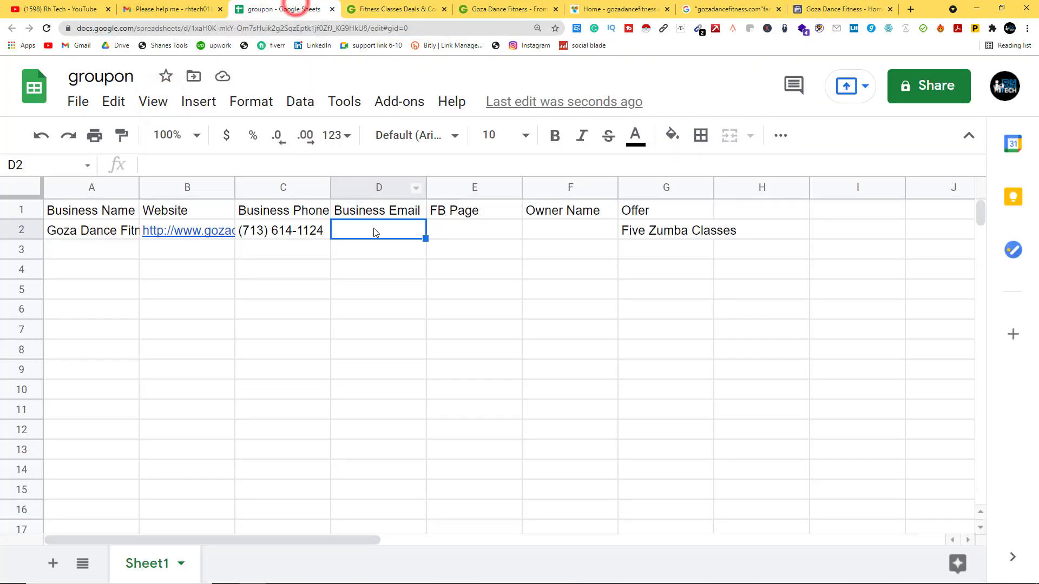
{"action": "left_click", "coordinate": [437, 227]}
{"action": "right_click", "coordinate": [437, 228]}
{"action": "left_click", "coordinate": [514, 275]}
{"action": "left_click", "coordinate": [383, 269]}
Check the About section of the Goza Dance Fitness Facebook page for a business email
{"action": "left_click", "coordinate": [380, 233]}
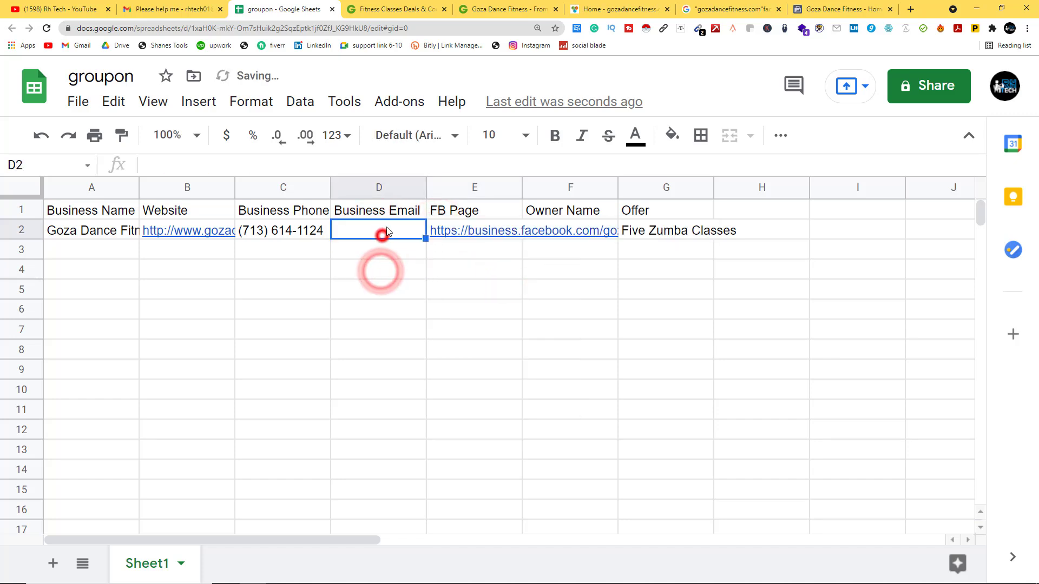
{"action": "left_click", "coordinate": [795, 11]}
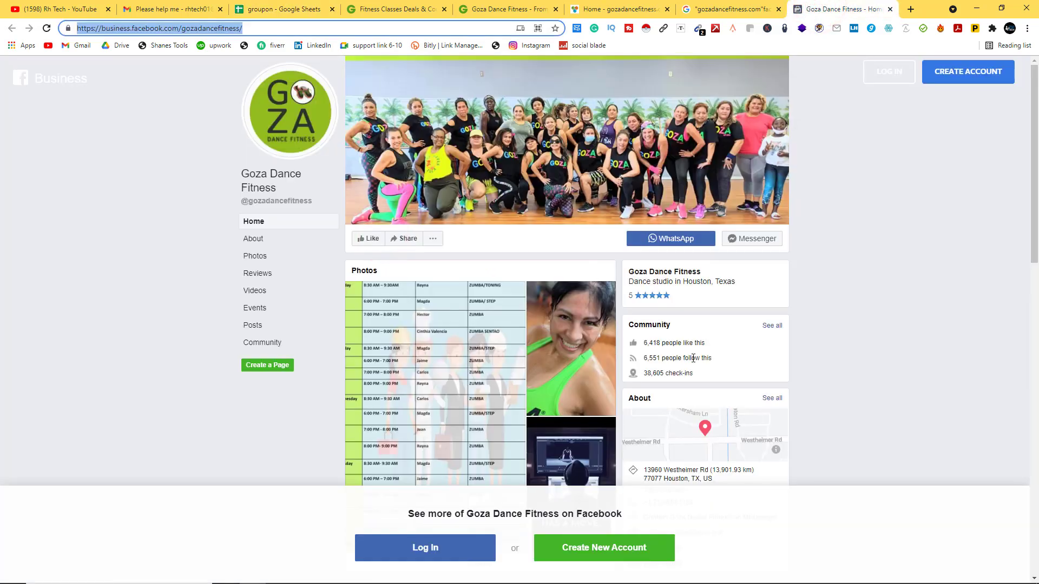
{"action": "left_click", "coordinate": [256, 241]}
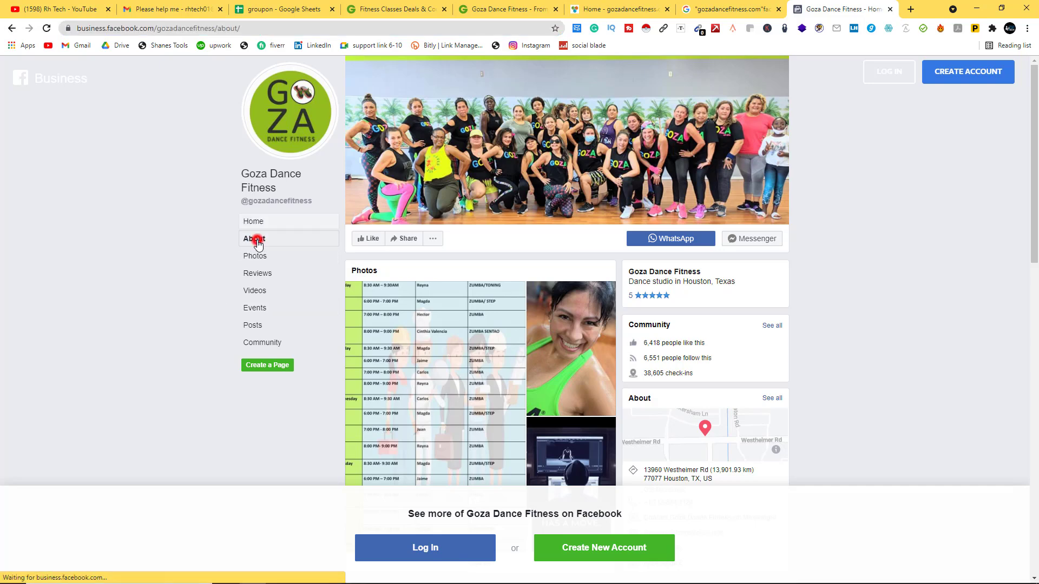
{"action": "scroll", "coordinate": [701, 319], "scroll_direction": "down", "scroll_amount": 4}
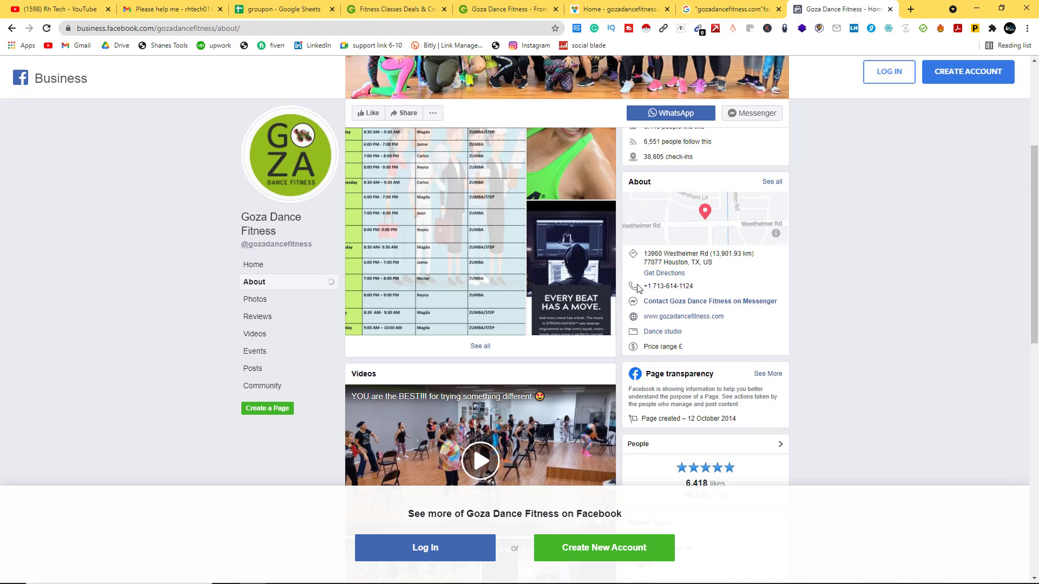
{"action": "scroll", "coordinate": [691, 316], "scroll_direction": "down", "scroll_amount": 4}
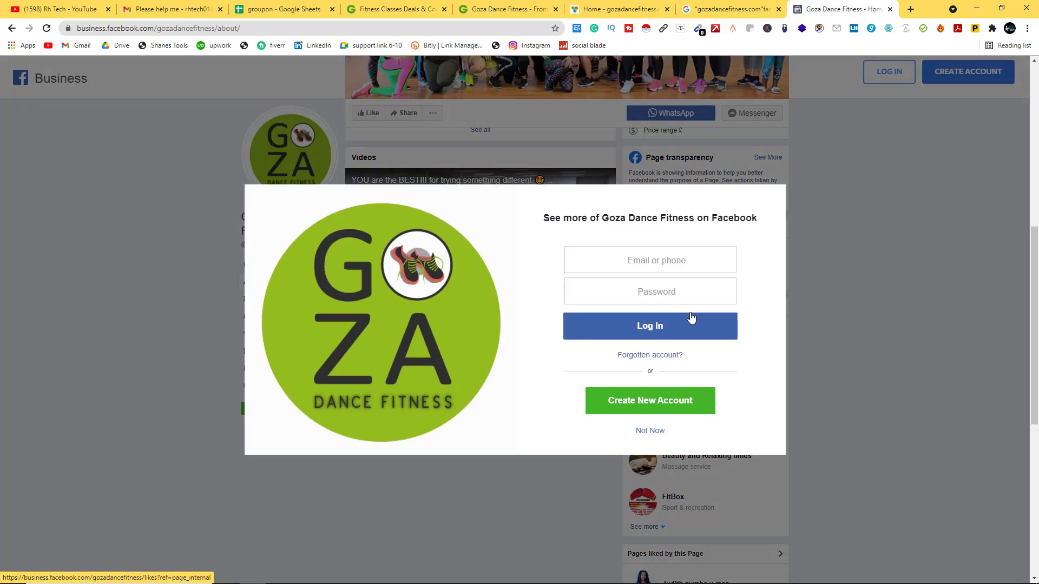
Search Google for "gozadancefitness.com"email and find the @ character within the results page
{"action": "left_click", "coordinate": [706, 9]}
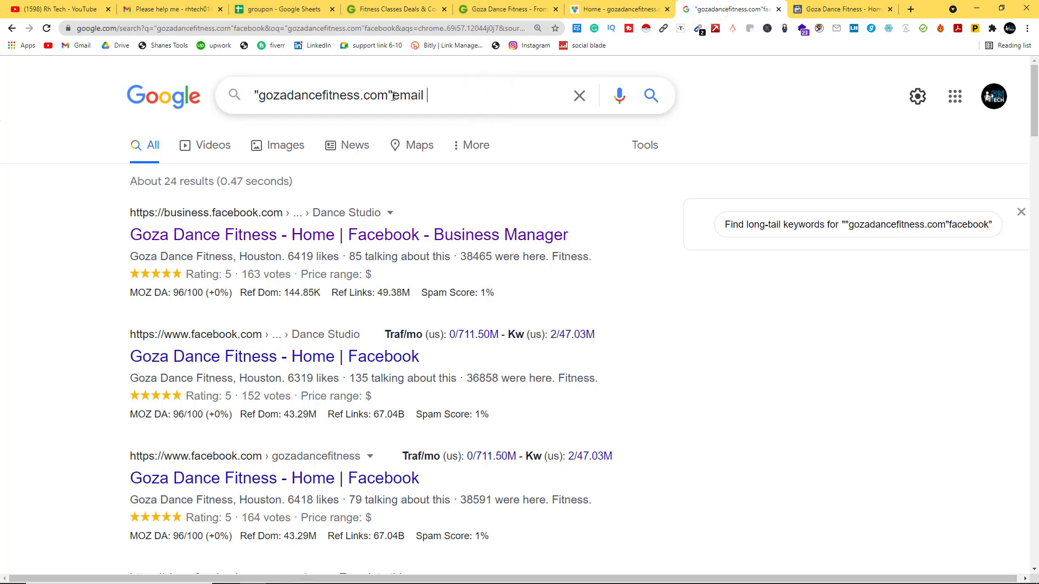
{"action": "key", "text": "Return"}
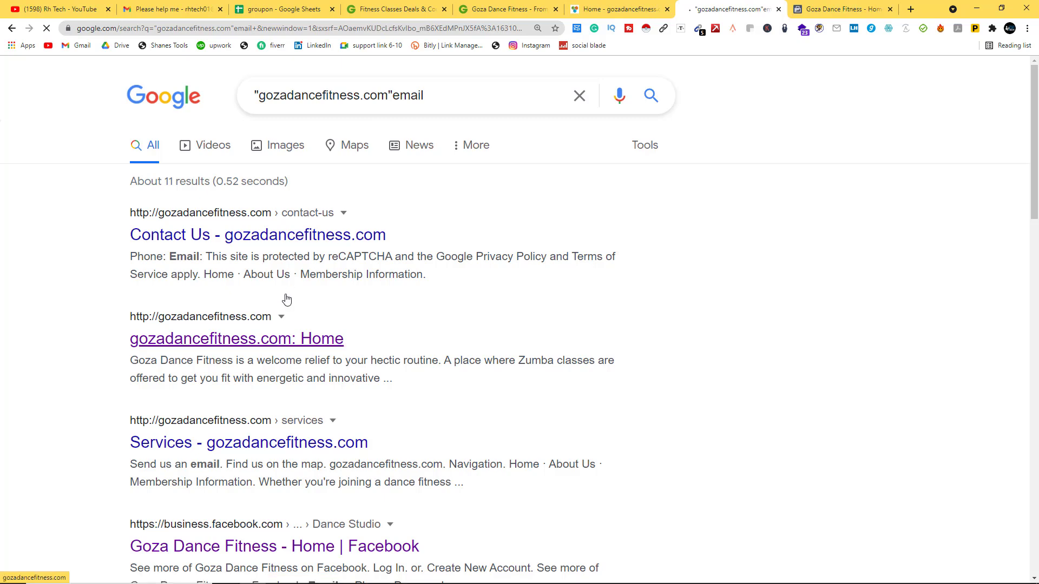
{"action": "scroll", "coordinate": [288, 297], "scroll_direction": "down", "scroll_amount": 2}
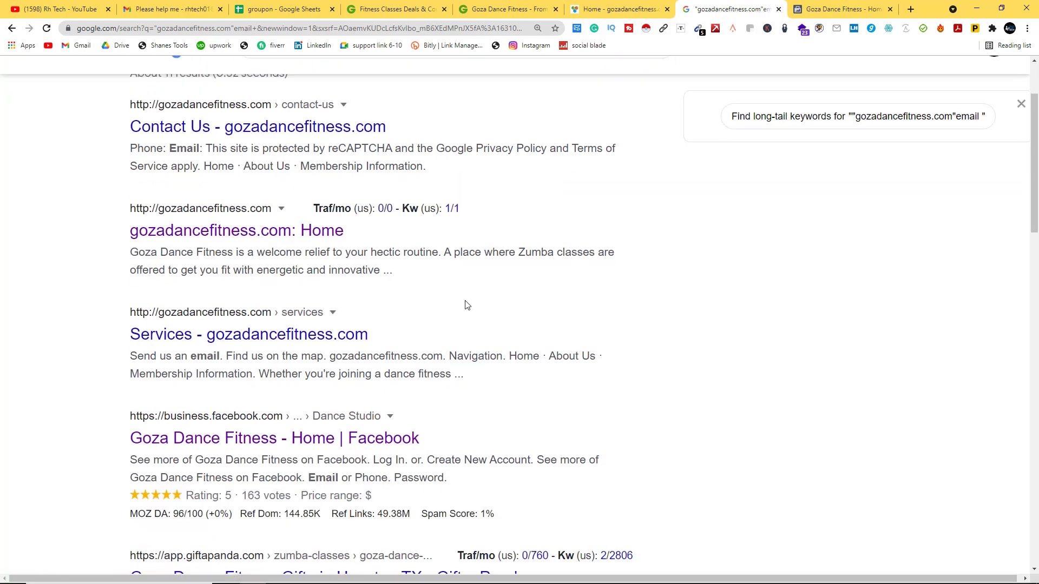
{"action": "key", "text": "ctrl+f"}
{"action": "type", "text": "@"}
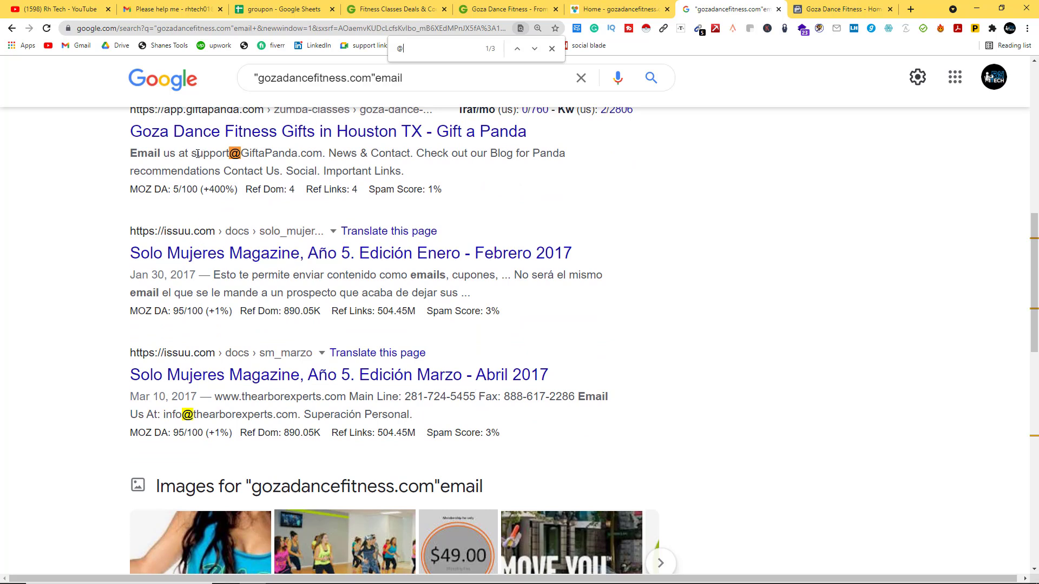
Copy the support email address from the Gift a Panda search result into cell D2 of the spreadsheet
{"action": "left_click_drag", "start_coordinate": [192, 154], "coordinate": [320, 152]}
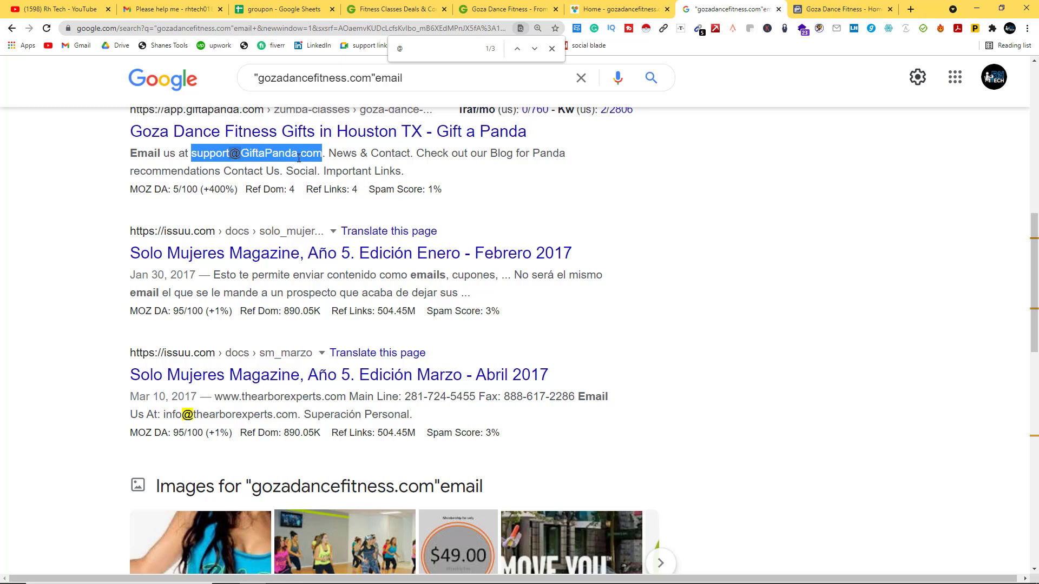
{"action": "right_click", "coordinate": [299, 158]}
{"action": "left_click", "coordinate": [329, 162]}
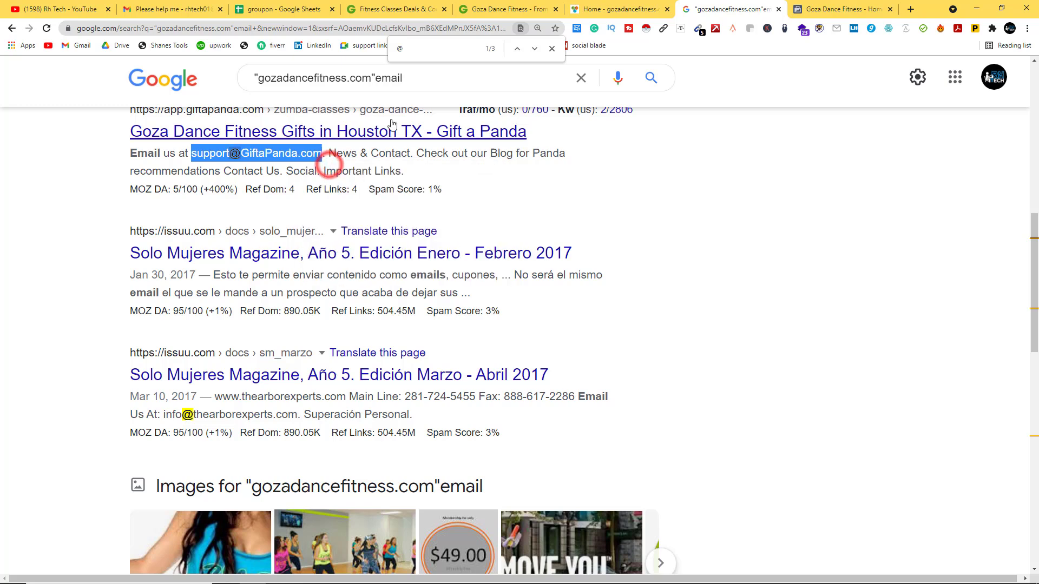
{"action": "left_click", "coordinate": [260, 11]}
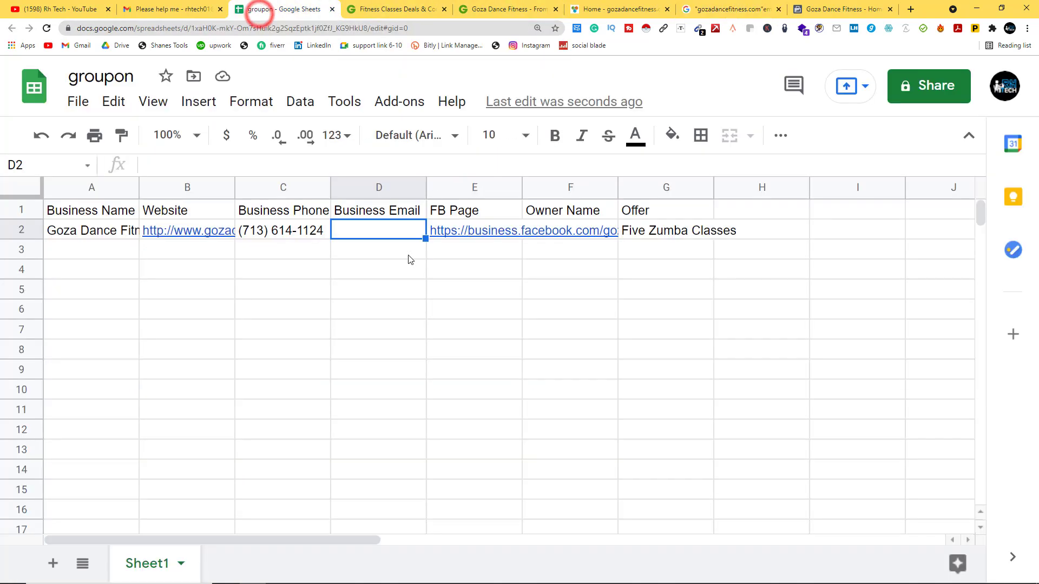
{"action": "double_click", "coordinate": [356, 231]}
{"action": "right_click", "coordinate": [355, 234]}
{"action": "left_click", "coordinate": [365, 287]}
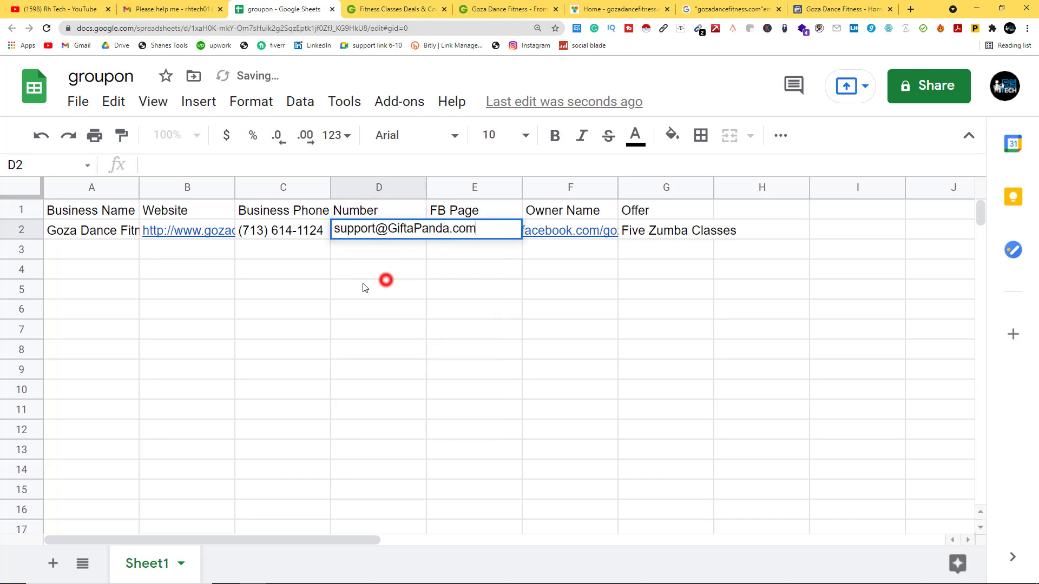
{"action": "left_click", "coordinate": [379, 287]}
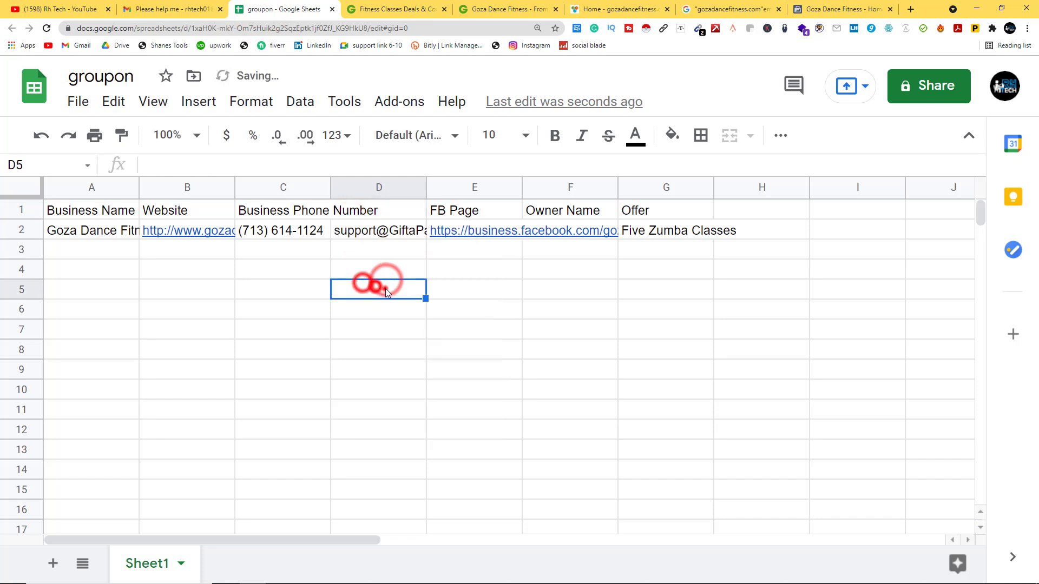
Search Google for "gozadancefitness.com"owner and look through the results for the owner's name
{"action": "left_click", "coordinate": [734, 11]}
{"action": "left_click", "coordinate": [398, 78]}
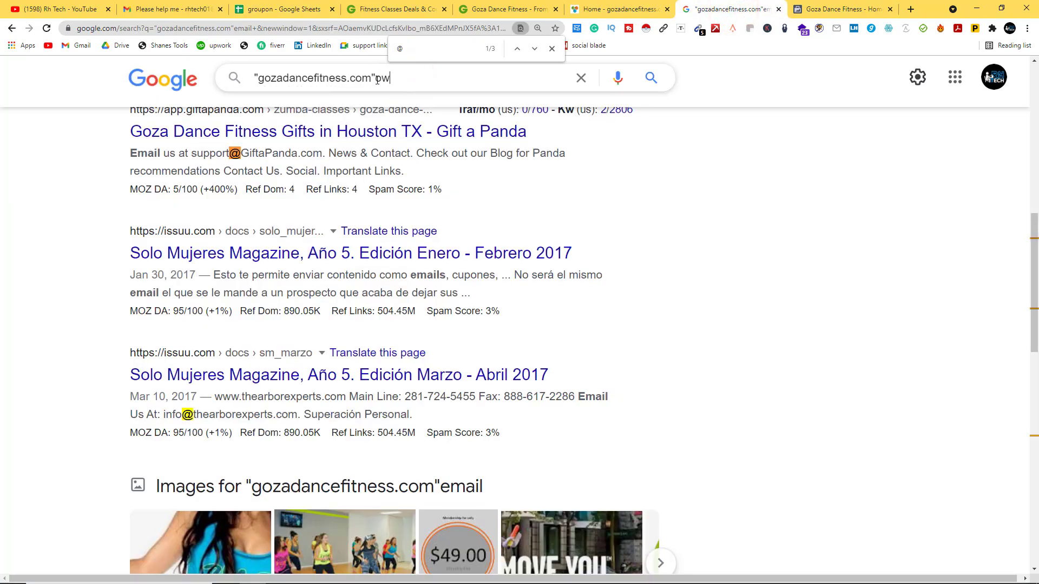
{"action": "key", "text": "Return"}
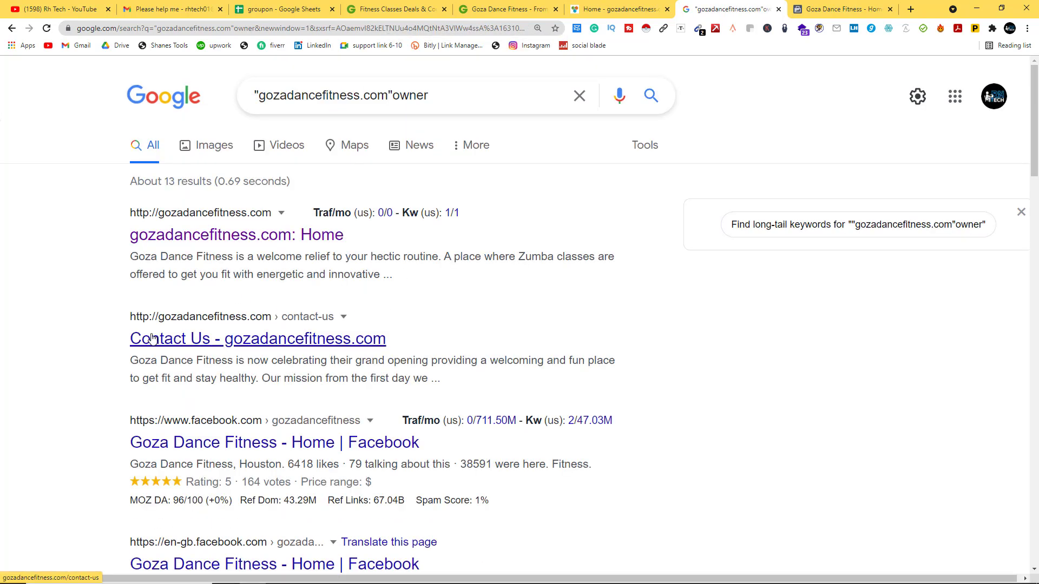
{"action": "scroll", "coordinate": [99, 410], "scroll_direction": "down", "scroll_amount": 8}
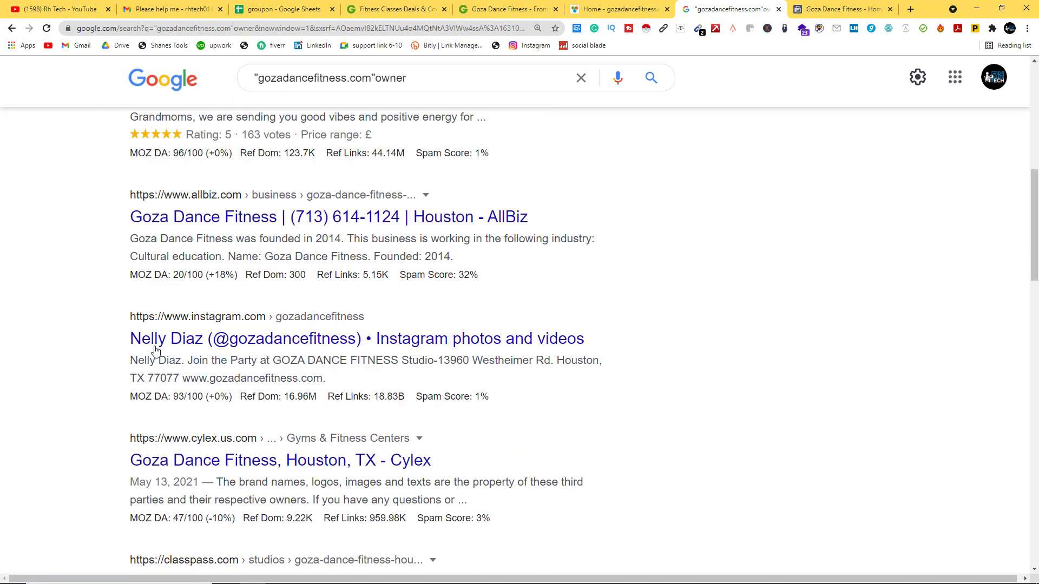
Open the gozadancefitness Instagram profile from the search results in a new tab and look through it for the owner
{"action": "right_click", "coordinate": [168, 343]}
{"action": "left_click", "coordinate": [190, 354]}
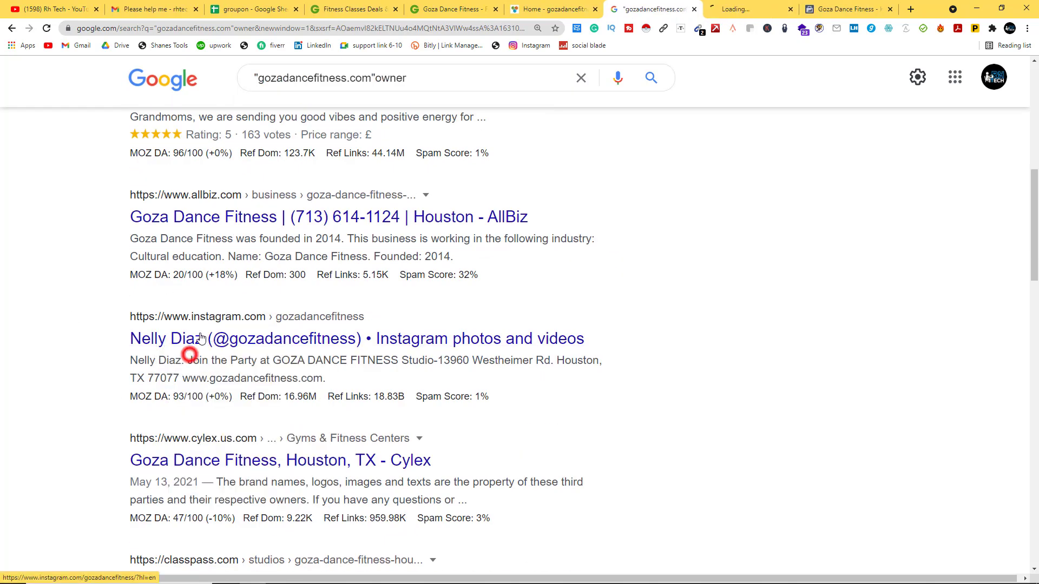
{"action": "left_click", "coordinate": [768, 7]}
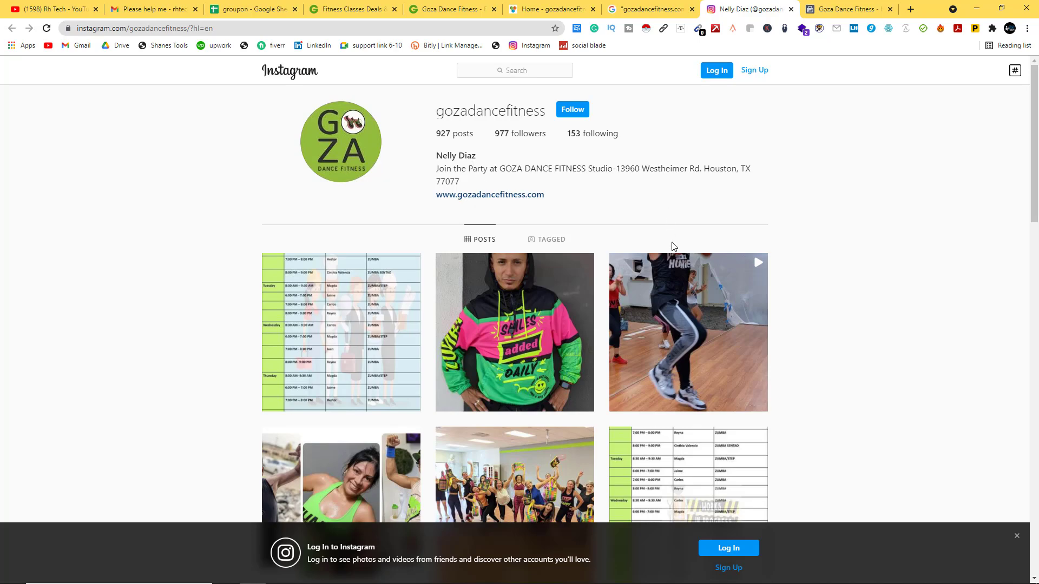
{"action": "scroll", "coordinate": [672, 246], "scroll_direction": "down", "scroll_amount": 15}
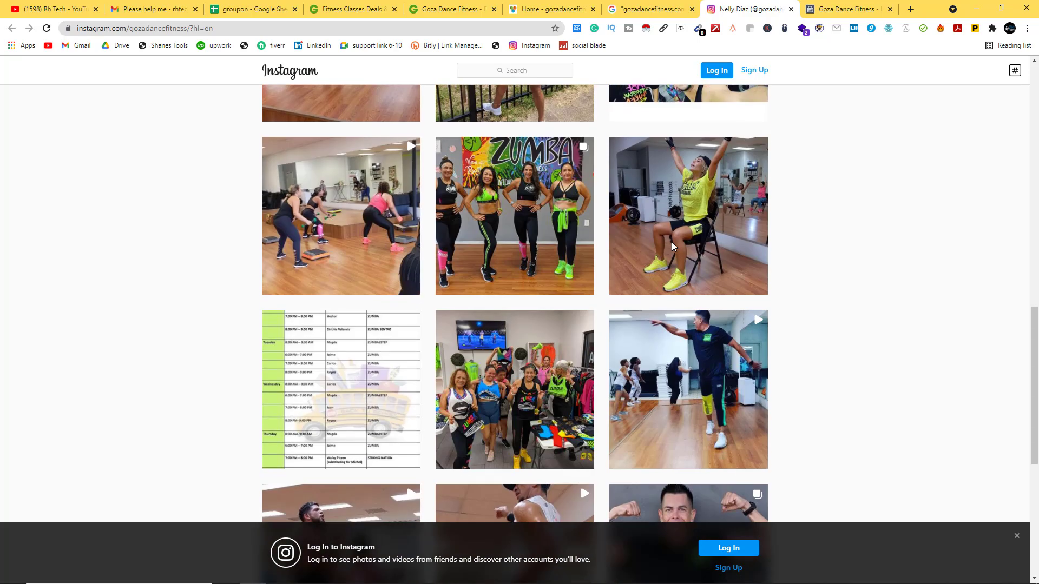
{"action": "scroll", "coordinate": [672, 244], "scroll_direction": "down", "scroll_amount": 6}
{"action": "scroll", "coordinate": [671, 247], "scroll_direction": "up", "scroll_amount": 20}
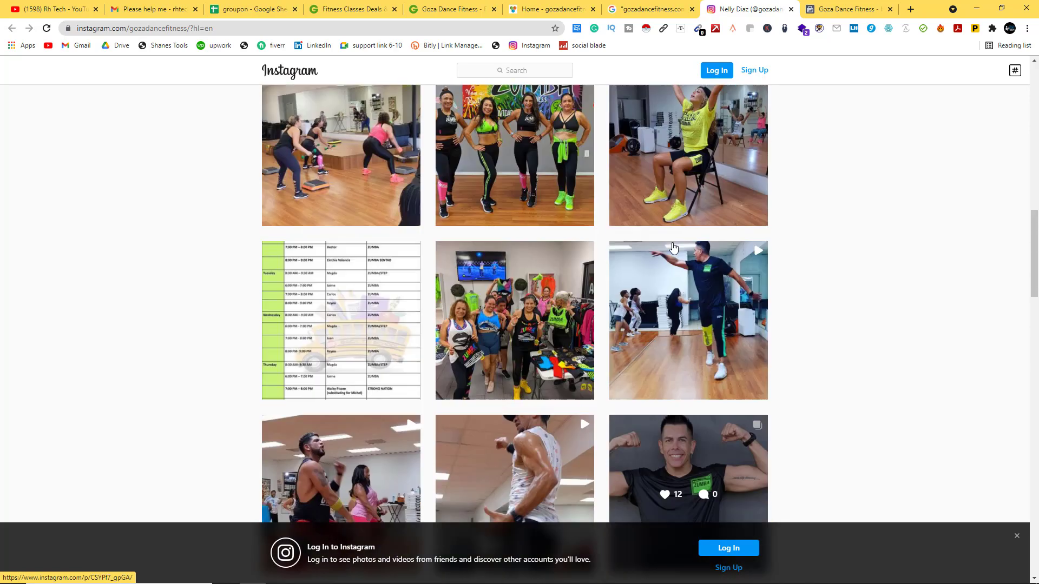
{"action": "scroll", "coordinate": [671, 250], "scroll_direction": "up", "scroll_amount": 5}
Copy the person's name from the Instagram profile and search Google for "gozadancefitness.com" followed by that name
{"action": "left_click", "coordinate": [458, 156]}
{"action": "right_click", "coordinate": [458, 156]}
{"action": "left_click", "coordinate": [472, 166]}
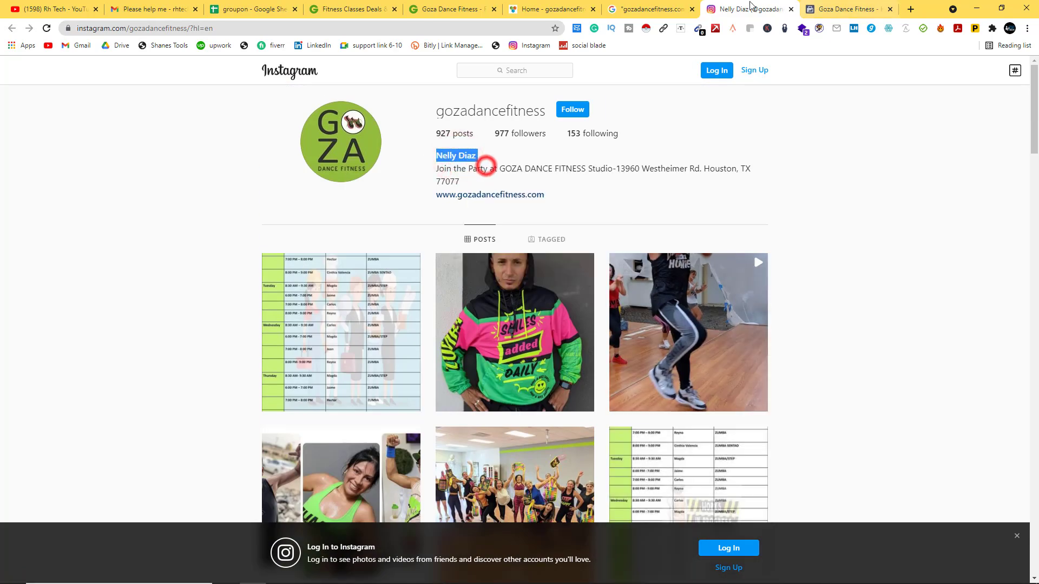
{"action": "left_click", "coordinate": [653, 8]}
{"action": "right_click", "coordinate": [388, 79]}
{"action": "left_click", "coordinate": [413, 133]}
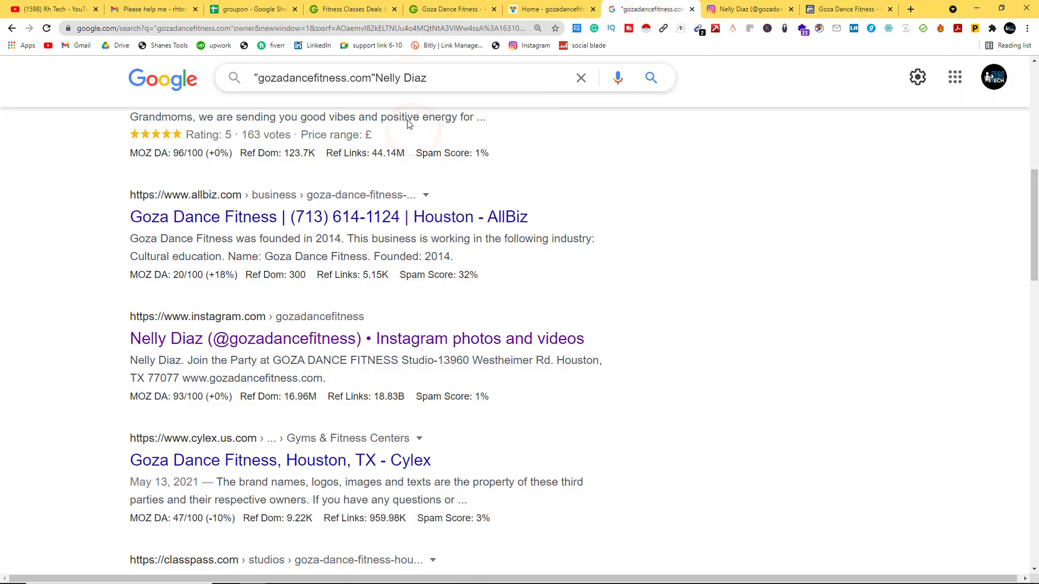
{"action": "key", "text": "Return"}
{"action": "scroll", "coordinate": [406, 123], "scroll_direction": "down", "scroll_amount": 8}
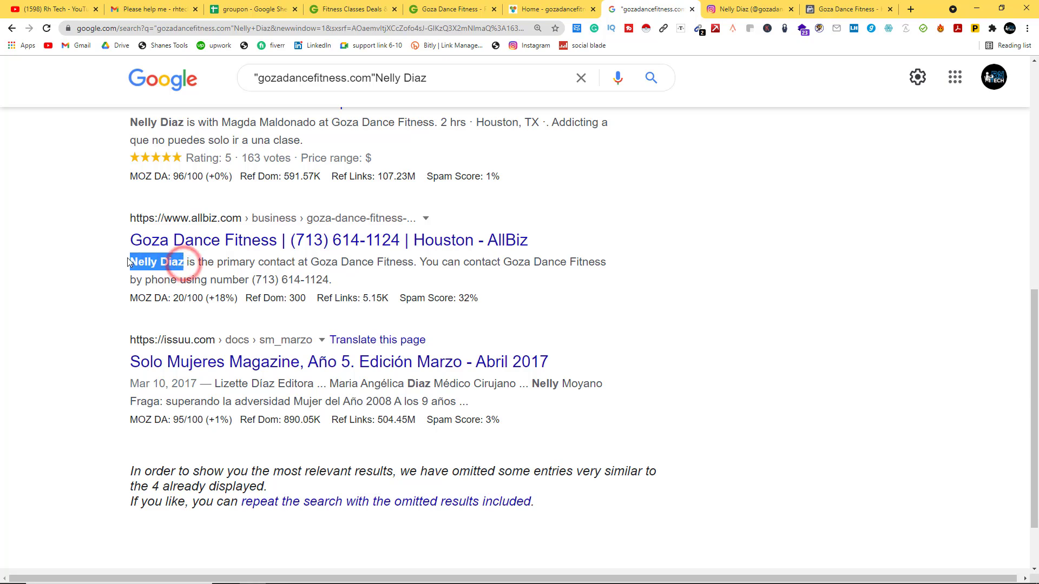
Copy the primary contact's name from the AllBiz search result into the Owner Name cell F2 of the groupon spreadsheet
{"action": "right_click", "coordinate": [163, 260]}
{"action": "left_click", "coordinate": [205, 268]}
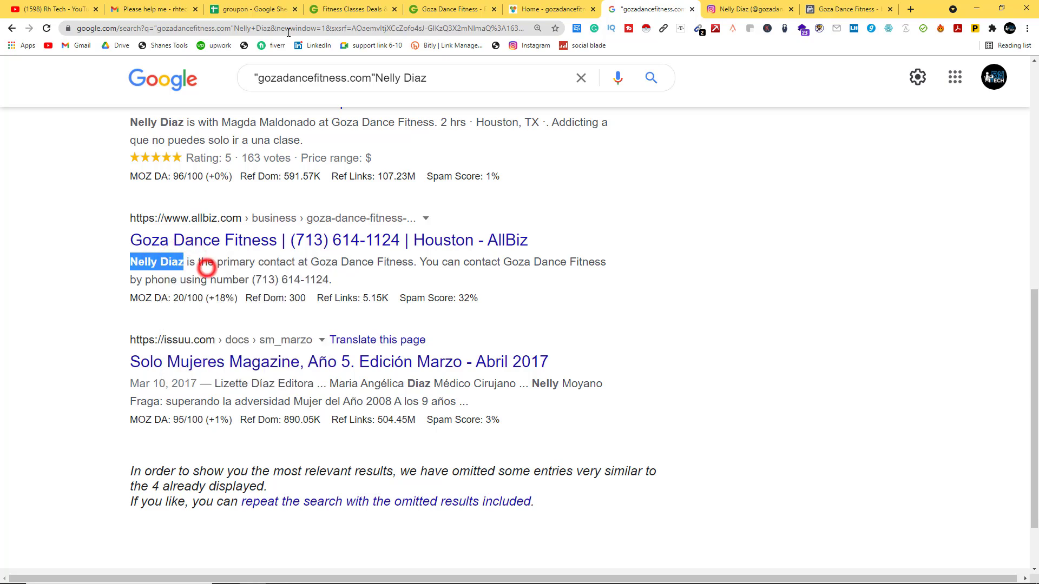
{"action": "left_click", "coordinate": [222, 9]}
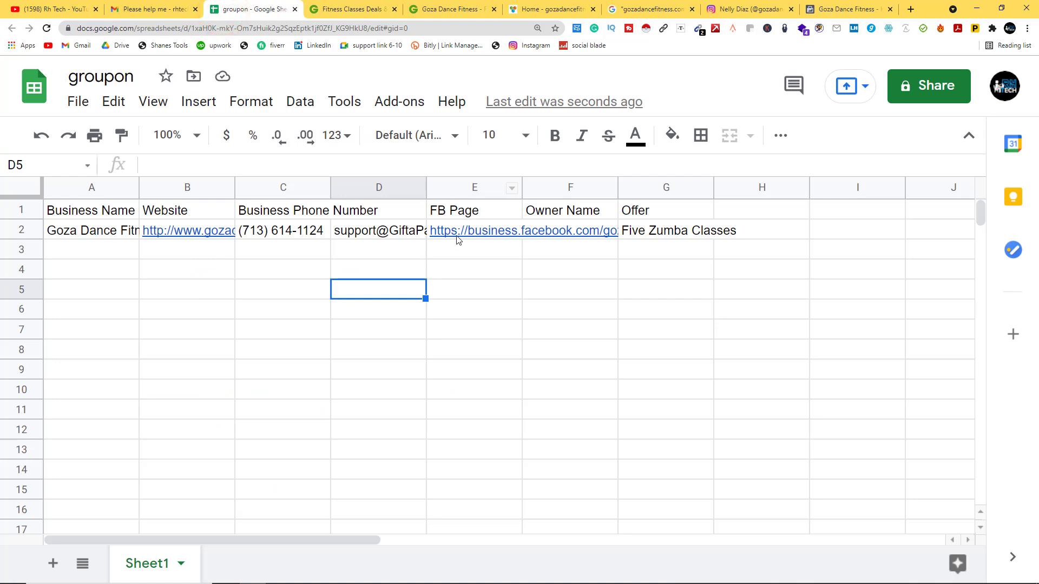
{"action": "left_click", "coordinate": [551, 232]}
{"action": "right_click", "coordinate": [550, 231]}
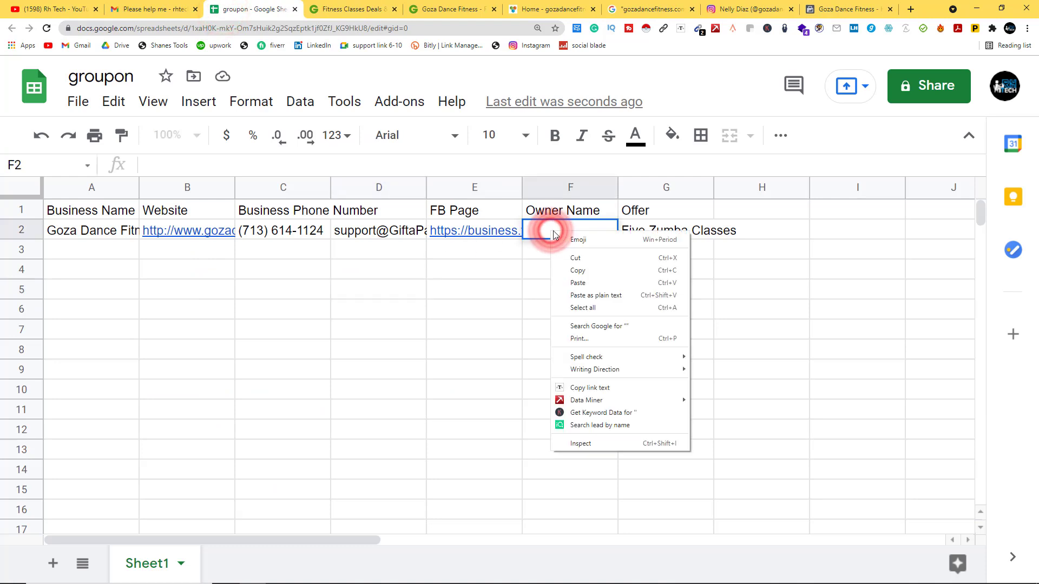
{"action": "left_click", "coordinate": [574, 277]}
{"action": "left_click", "coordinate": [568, 292]}
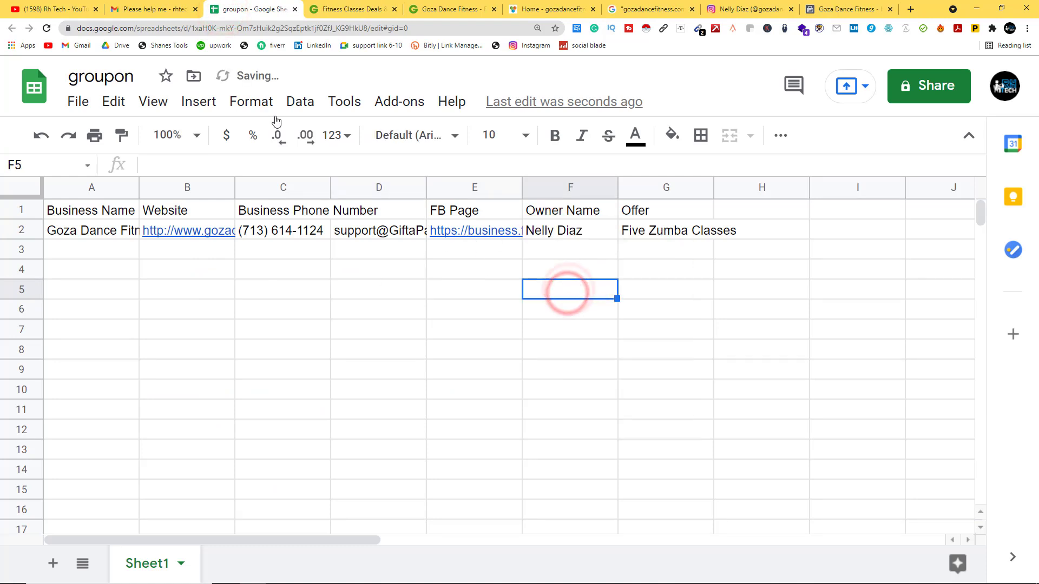
Open the Women's Elite Boxing Club deal from Groupon's Fitness Classes listing in a new tab
{"action": "left_click", "coordinate": [354, 9]}
{"action": "right_click", "coordinate": [551, 273]}
{"action": "left_click", "coordinate": [572, 282]}
{"action": "left_click", "coordinate": [422, 9]}
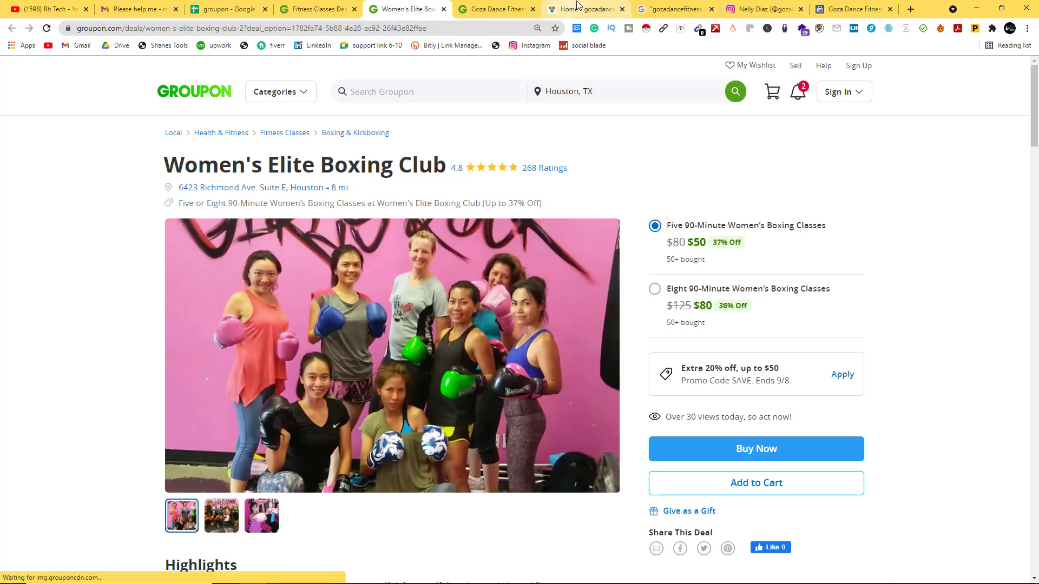
Close the Goza Dance Fitness deal, website and Google search pages, and return to Groupon's Fitness Classes listing
{"action": "left_click", "coordinate": [533, 9]}
{"action": "left_click", "coordinate": [533, 9]}
{"action": "left_click", "coordinate": [533, 9]}
{"action": "left_click", "coordinate": [517, 9]}
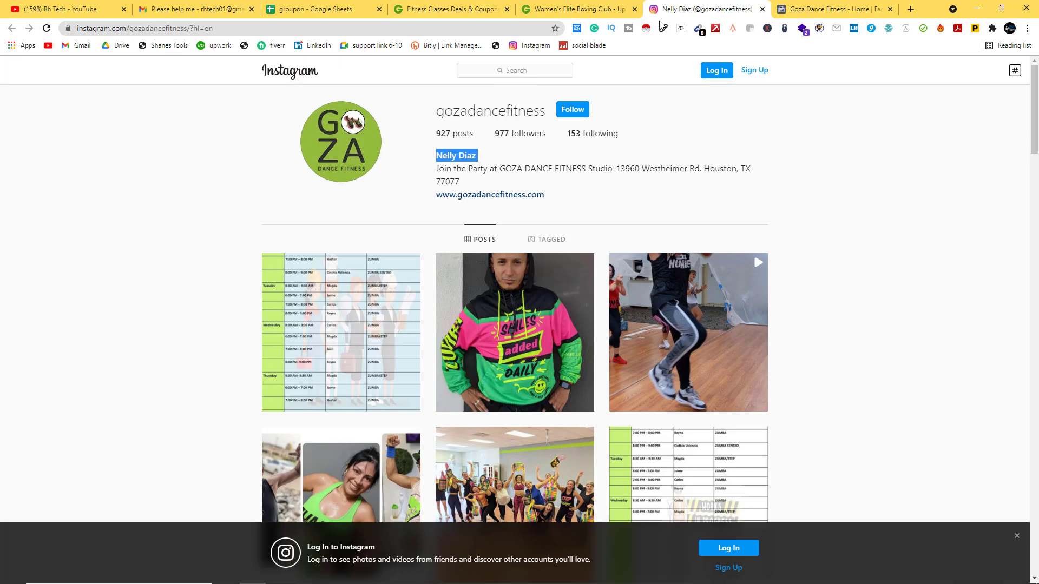
{"action": "left_click", "coordinate": [473, 10]}
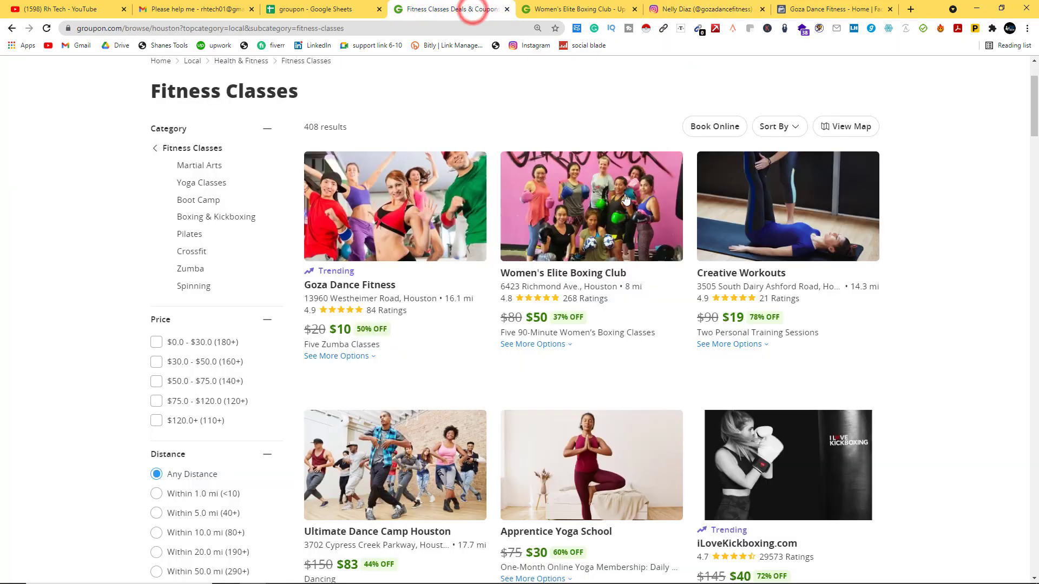
Copy the business name Women's Elite Boxing Club from its Groupon deal page into cell A3 of the spreadsheet
{"action": "left_click", "coordinate": [542, 9]}
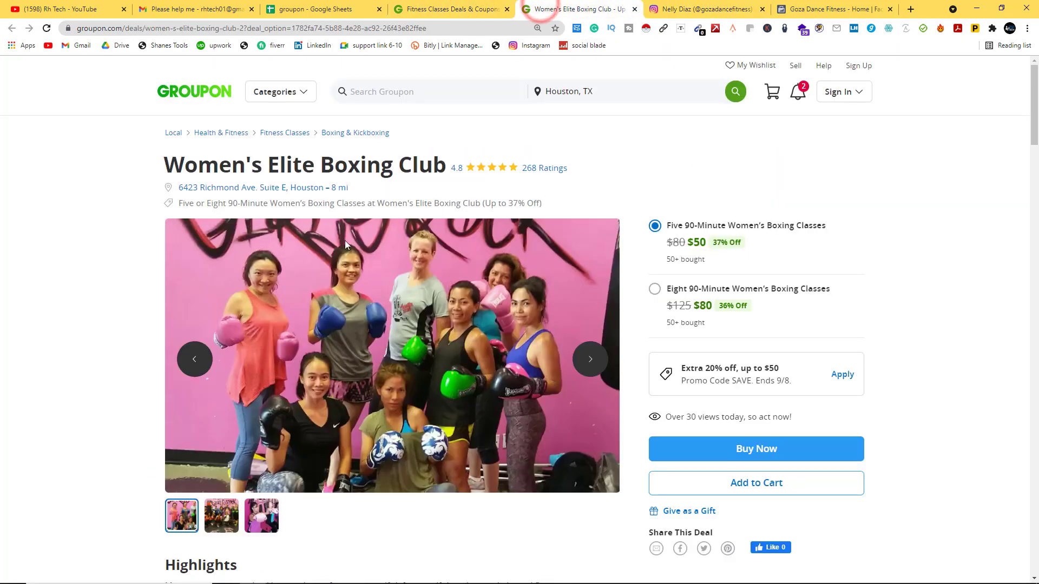
{"action": "triple_click", "coordinate": [264, 158]}
{"action": "right_click", "coordinate": [268, 159]}
{"action": "left_click", "coordinate": [287, 165]}
{"action": "left_click", "coordinate": [292, 8]}
{"action": "left_click", "coordinate": [103, 250]}
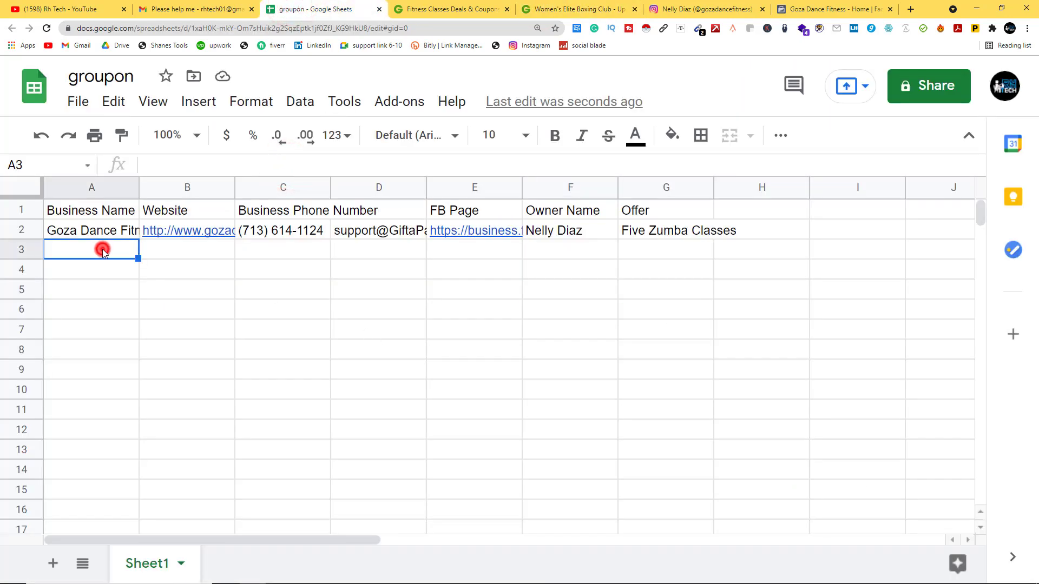
{"action": "right_click", "coordinate": [103, 250]}
{"action": "left_click", "coordinate": [137, 295]}
{"action": "left_click", "coordinate": [134, 299]}
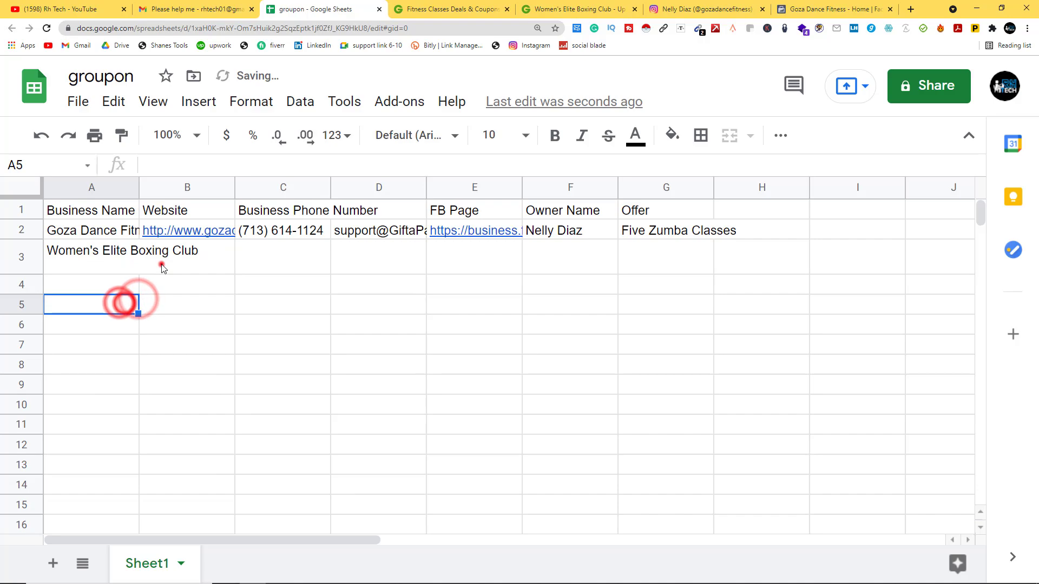
Open the Women's Elite Boxing Club website in a new tab from the location details on its Groupon deal page
{"action": "left_click", "coordinate": [161, 266]}
{"action": "left_click", "coordinate": [576, 9]}
{"action": "scroll", "coordinate": [374, 347], "scroll_direction": "down", "scroll_amount": 15}
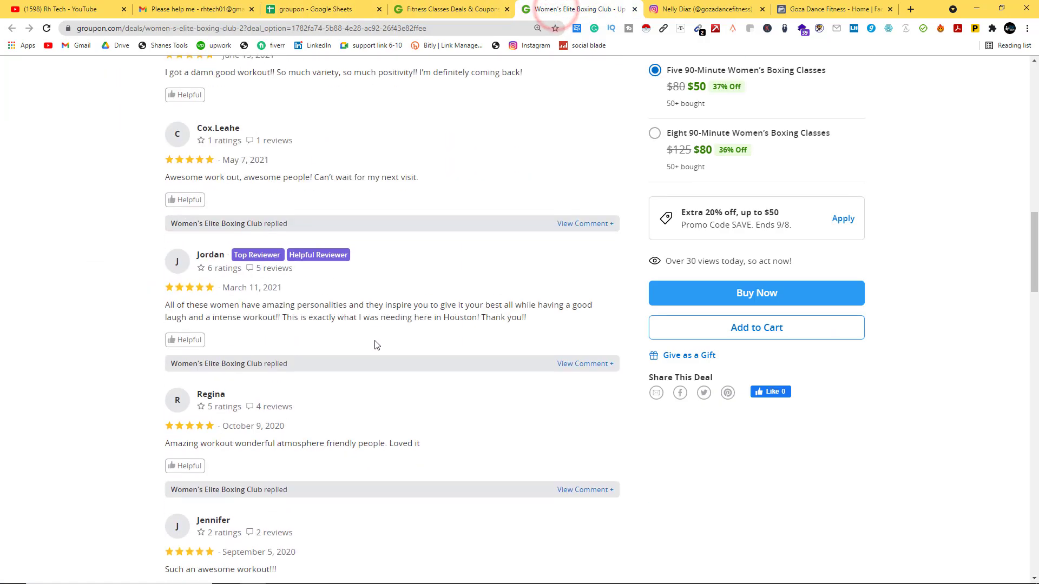
{"action": "scroll", "coordinate": [373, 345], "scroll_direction": "down", "scroll_amount": 10}
{"action": "scroll", "coordinate": [371, 343], "scroll_direction": "up", "scroll_amount": 3}
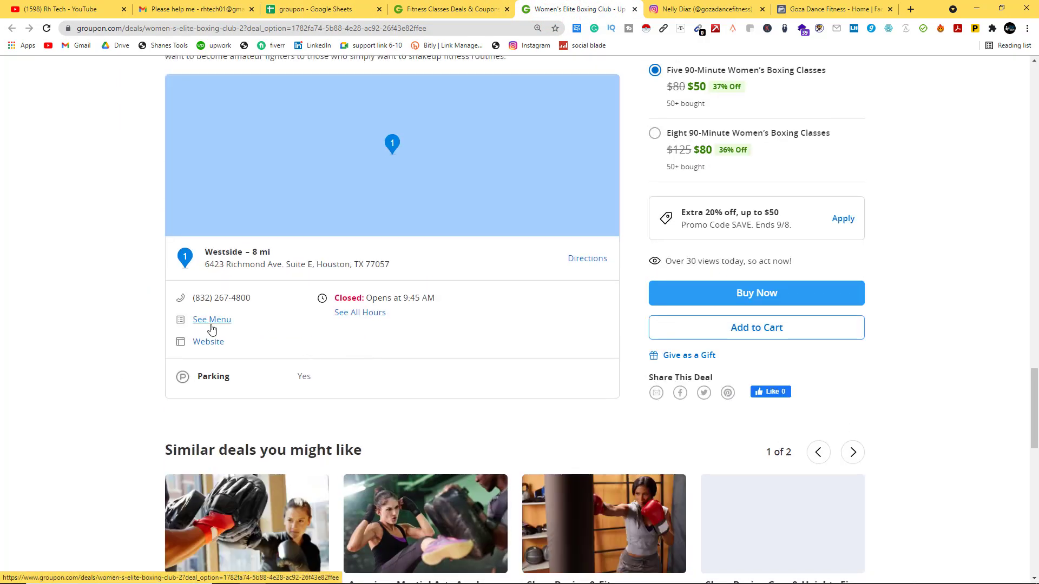
{"action": "right_click", "coordinate": [204, 347]}
{"action": "left_click", "coordinate": [230, 350]}
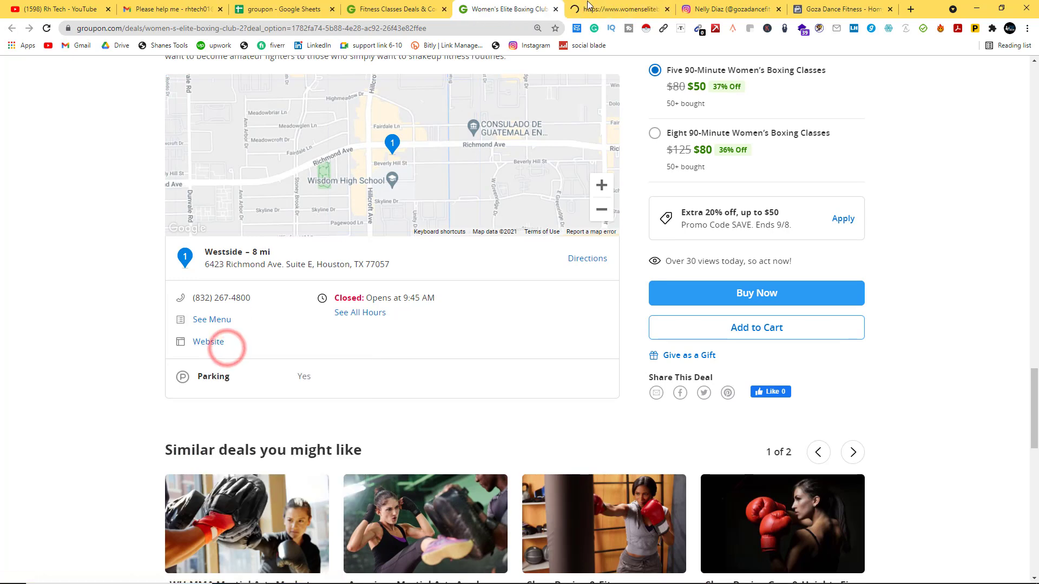
{"action": "left_click", "coordinate": [601, 8]}
{"action": "left_click", "coordinate": [131, 27]}
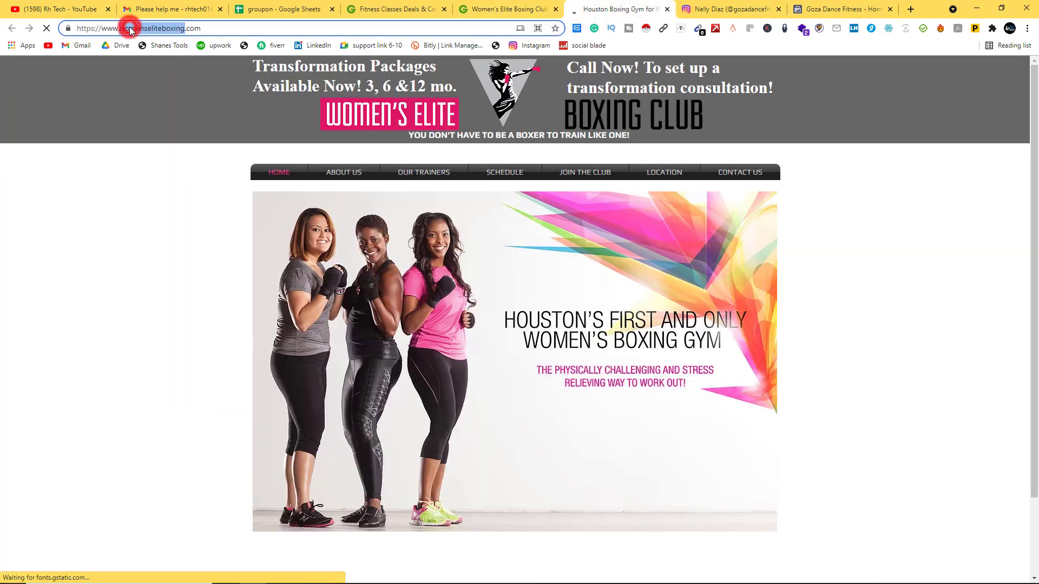
{"action": "right_click", "coordinate": [132, 28]}
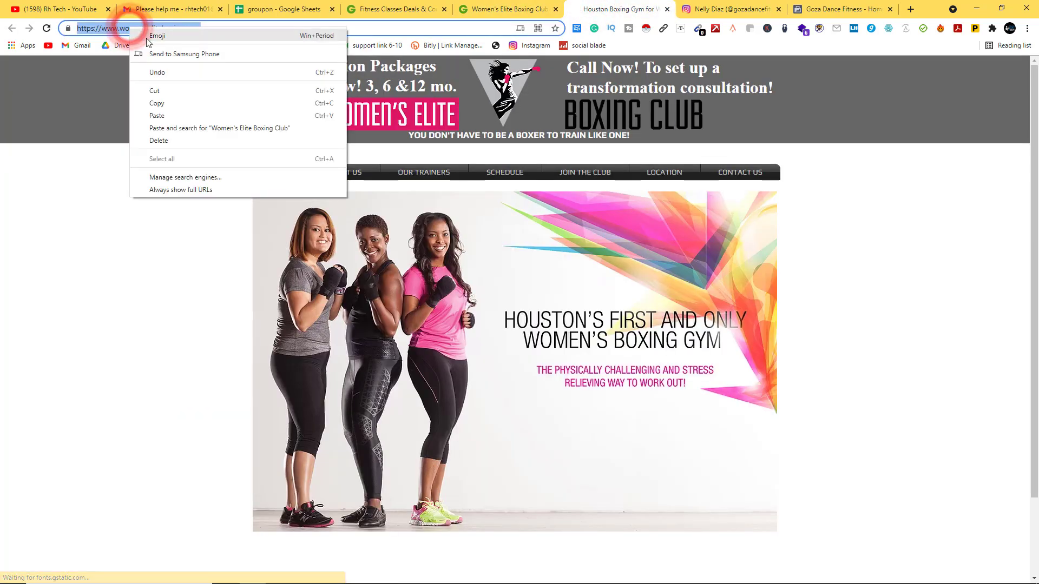
{"action": "left_click", "coordinate": [157, 103]}
{"action": "left_click", "coordinate": [255, 8]}
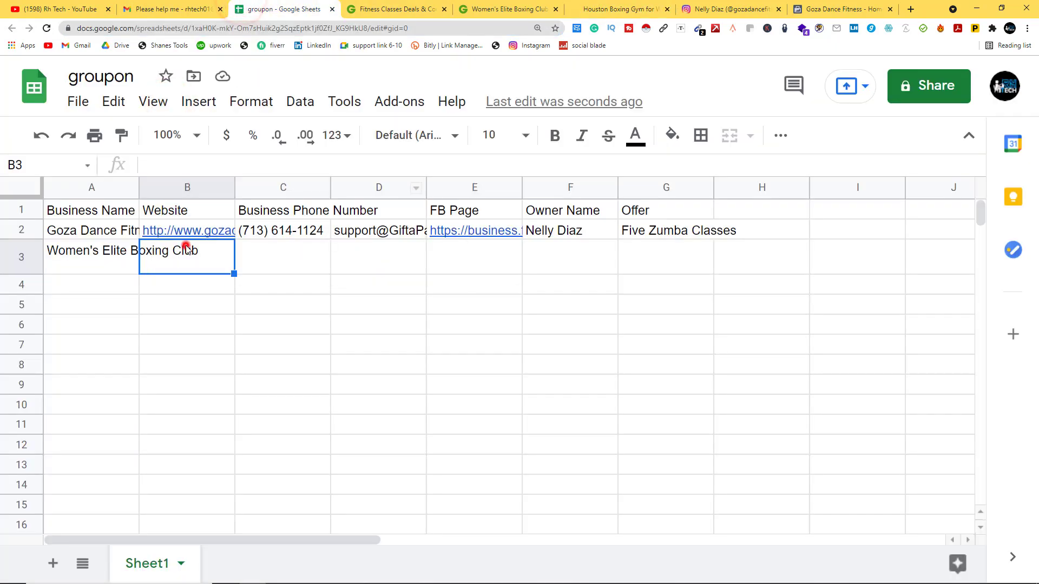
{"action": "right_click", "coordinate": [187, 249]}
{"action": "left_click", "coordinate": [220, 295]}
{"action": "left_click", "coordinate": [134, 318]}
{"action": "left_click", "coordinate": [237, 359]}
Copy the boxing club's phone number from its Groupon deal page into the Business Phone Number cell C3
{"action": "left_click", "coordinate": [262, 250]}
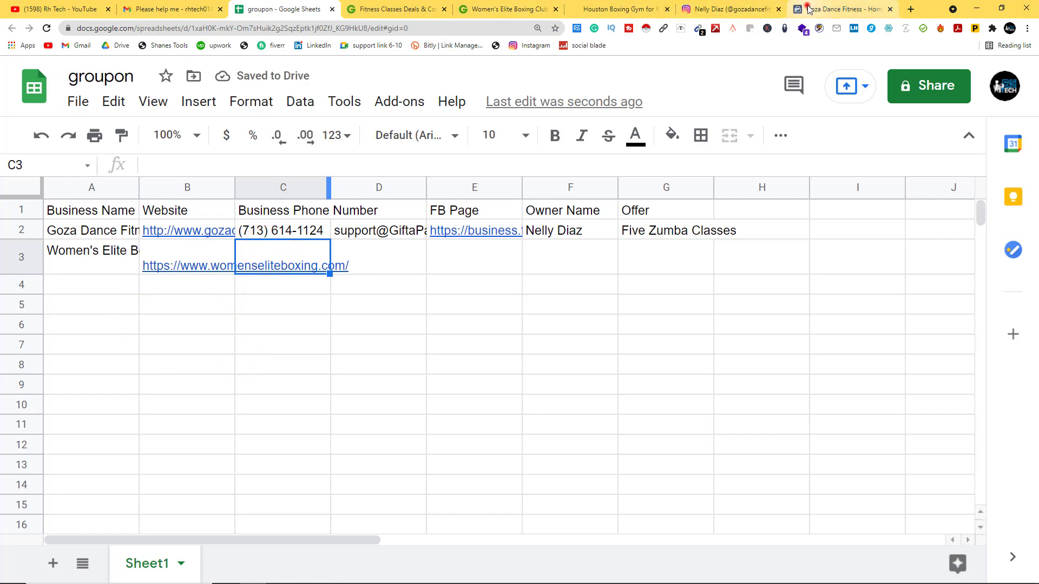
{"action": "left_click", "coordinate": [808, 8]}
{"action": "left_click", "coordinate": [519, 9]}
{"action": "left_click", "coordinate": [593, 7]}
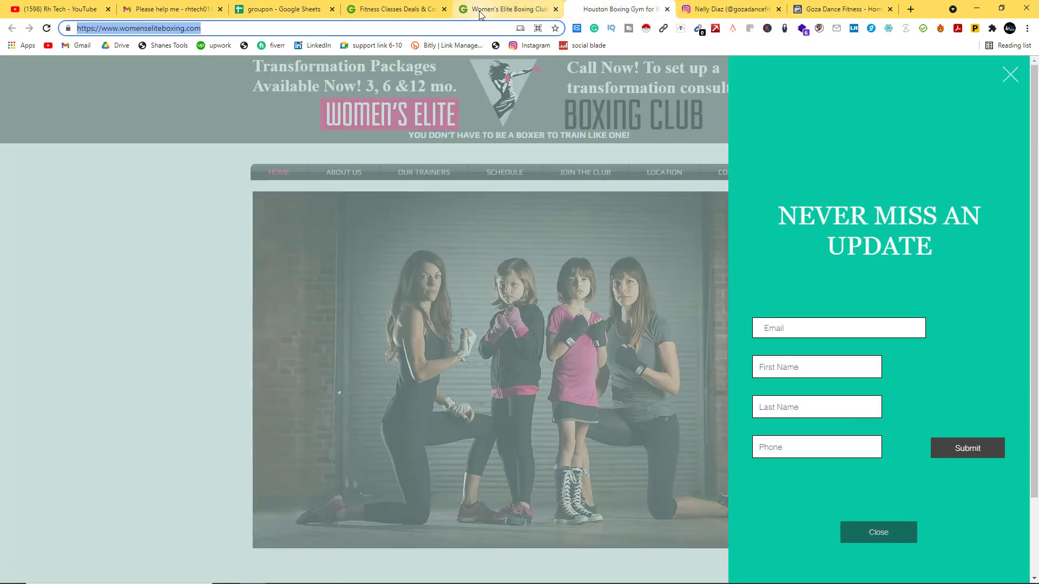
{"action": "left_click", "coordinate": [478, 10]}
{"action": "right_click", "coordinate": [228, 296]}
{"action": "left_click", "coordinate": [244, 305]}
{"action": "left_click", "coordinate": [273, 9]}
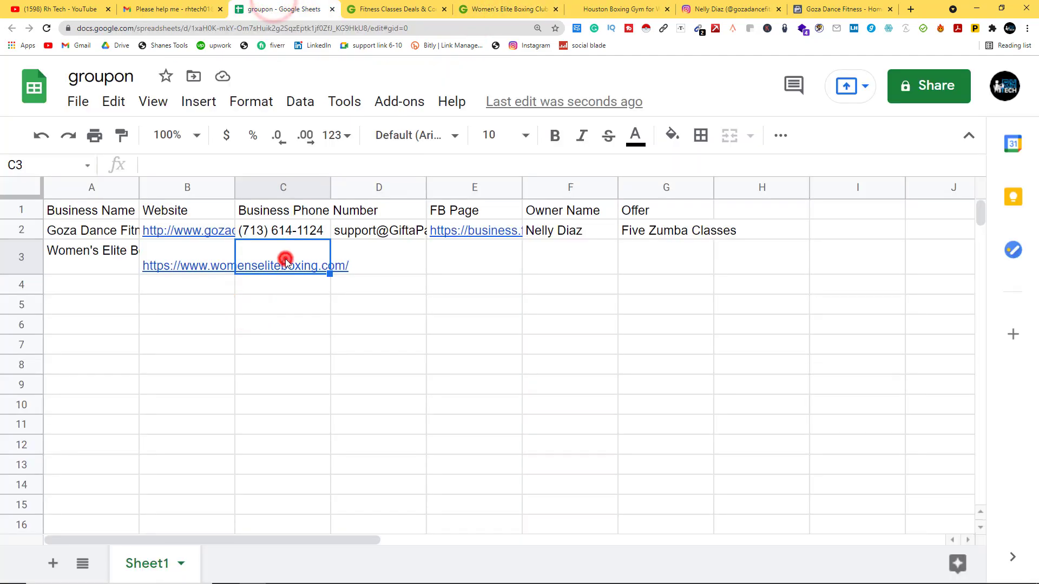
{"action": "right_click", "coordinate": [286, 262]}
{"action": "left_click", "coordinate": [311, 331]}
{"action": "left_click", "coordinate": [314, 329]}
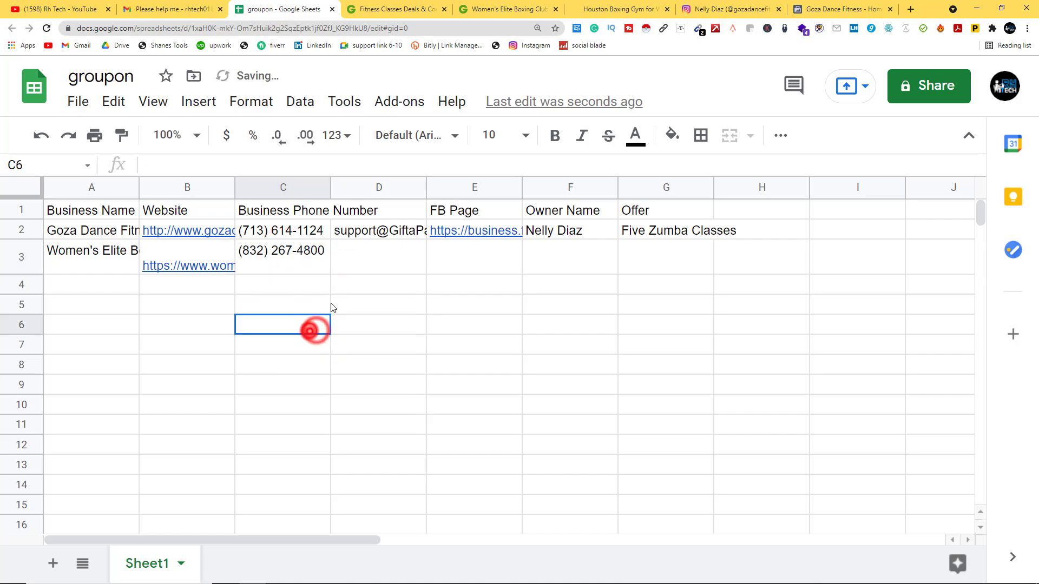
Copy the offer Five 90-Minute Women's Boxing Classes from Groupon's Fitness Classes listing into the Offer cell G3
{"action": "left_click", "coordinate": [343, 291]}
{"action": "left_click", "coordinate": [538, 7]}
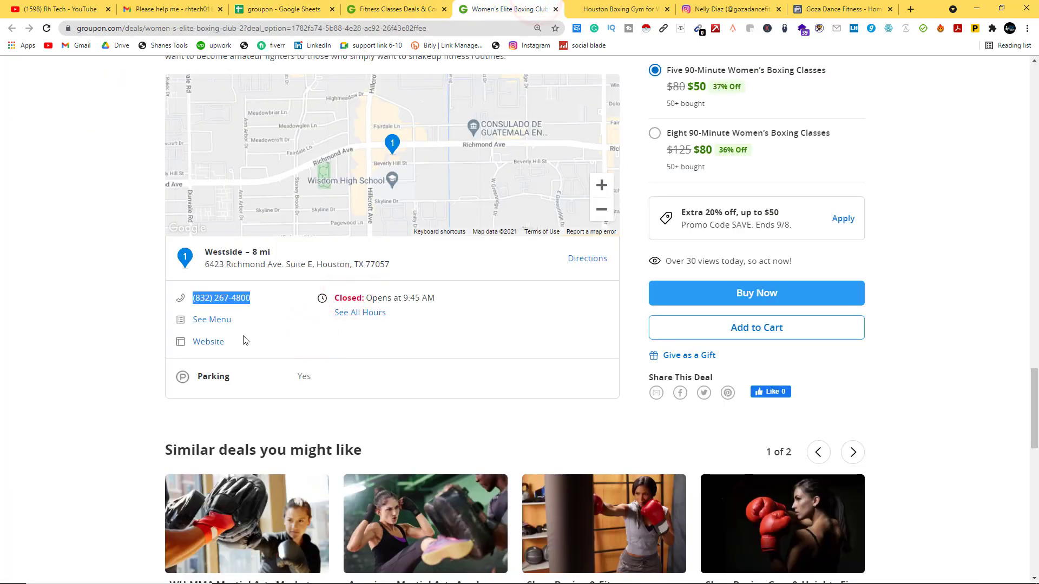
{"action": "scroll", "coordinate": [328, 372], "scroll_direction": "up", "scroll_amount": 20}
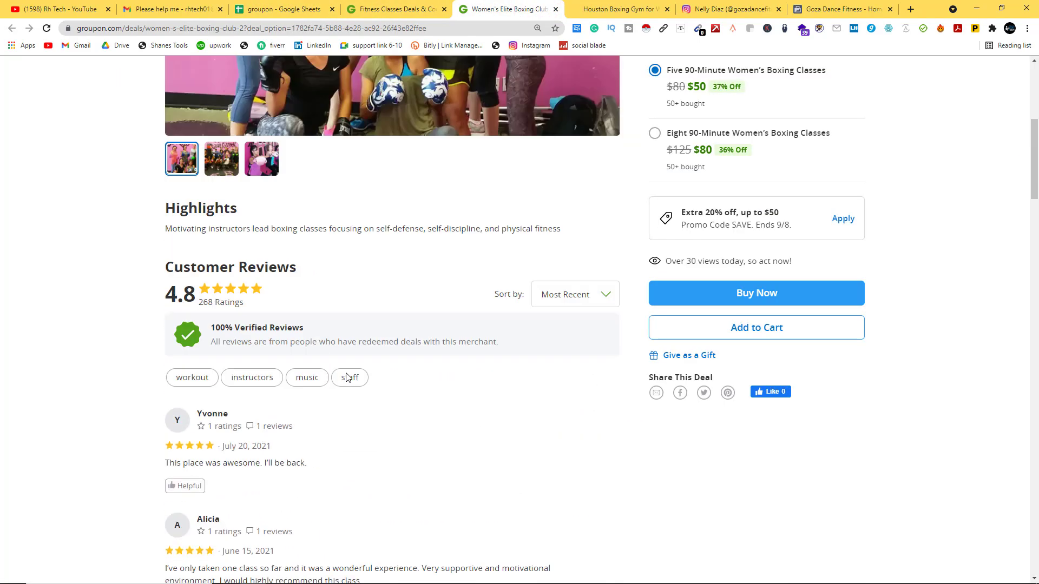
{"action": "left_click", "coordinate": [391, 9]}
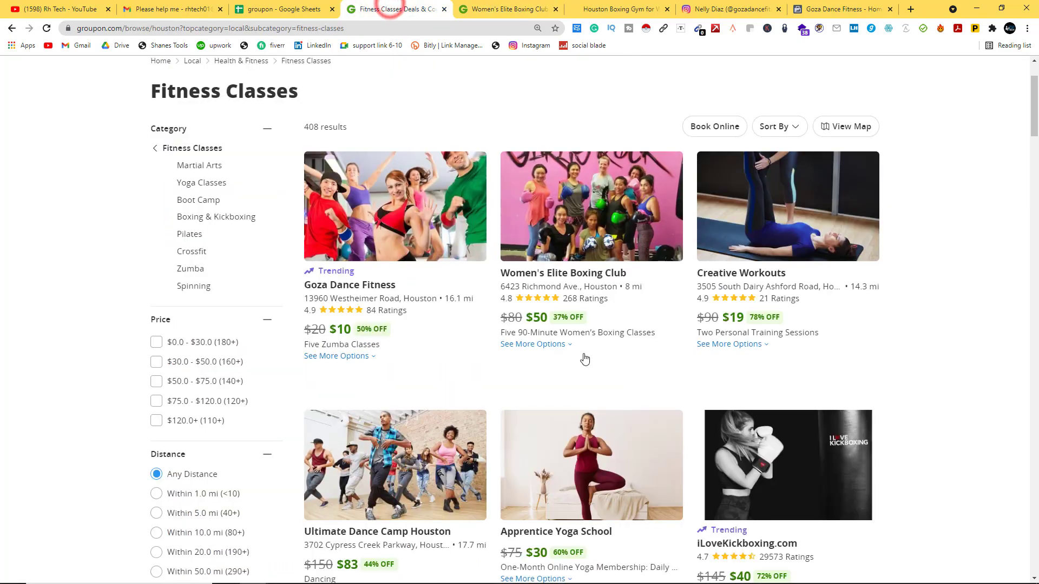
{"action": "right_click", "coordinate": [536, 337]}
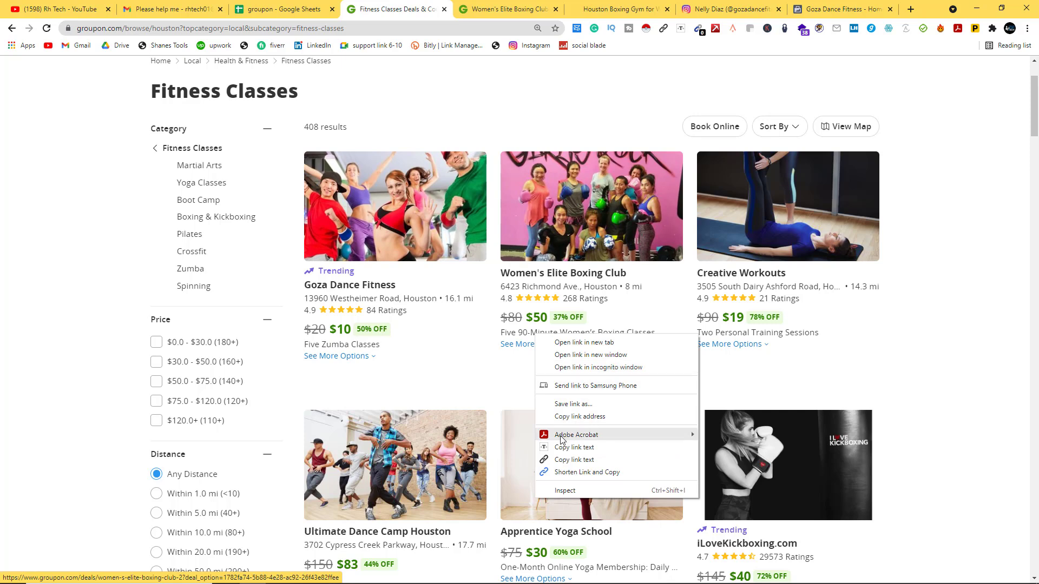
{"action": "left_click", "coordinate": [571, 448]}
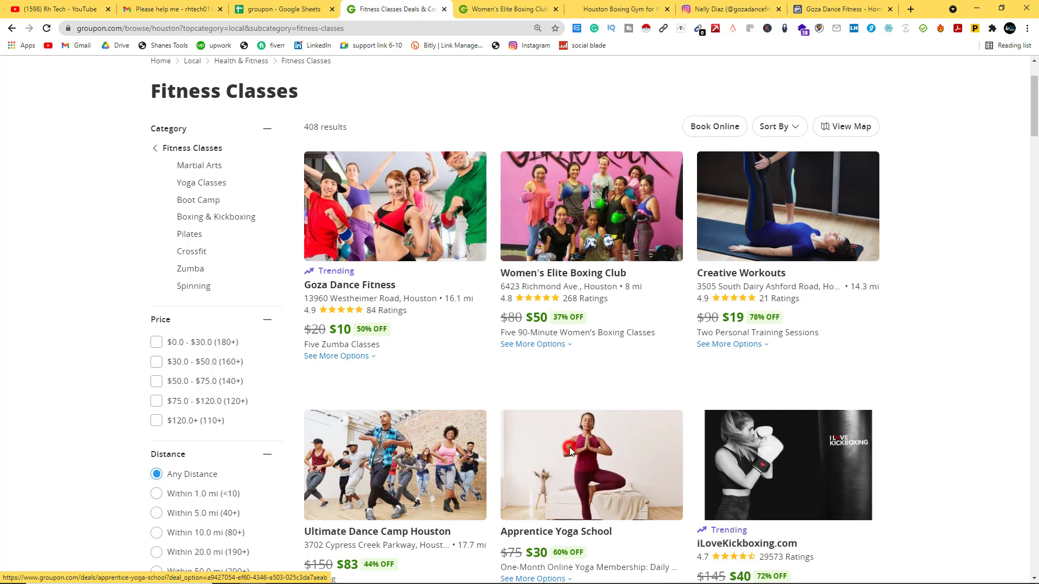
{"action": "left_click", "coordinate": [286, 8]}
{"action": "left_click", "coordinate": [343, 255]}
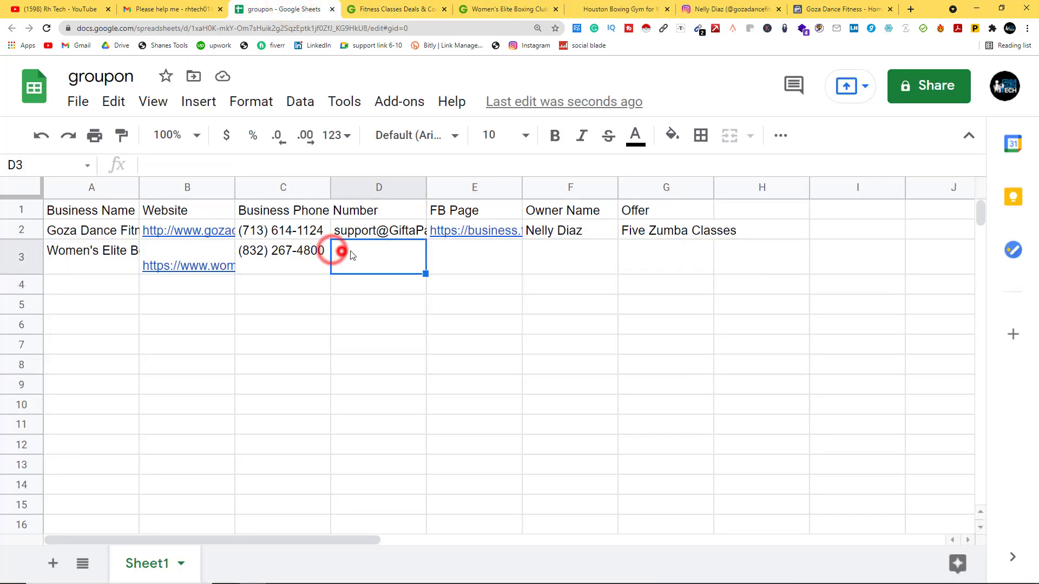
{"action": "left_click", "coordinate": [629, 247]}
{"action": "right_click", "coordinate": [628, 245]}
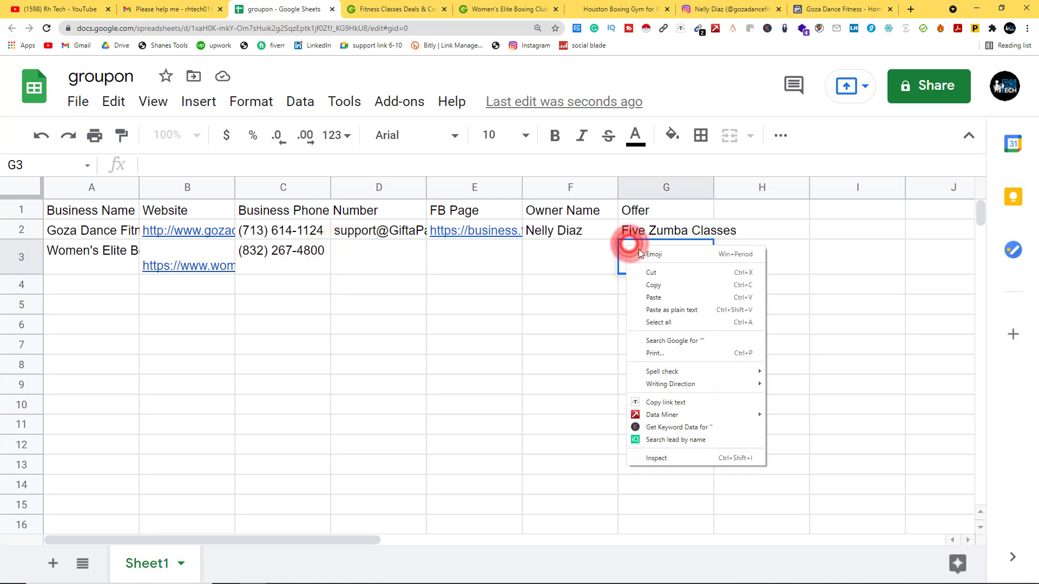
{"action": "left_click", "coordinate": [660, 297]}
{"action": "left_click", "coordinate": [659, 324]}
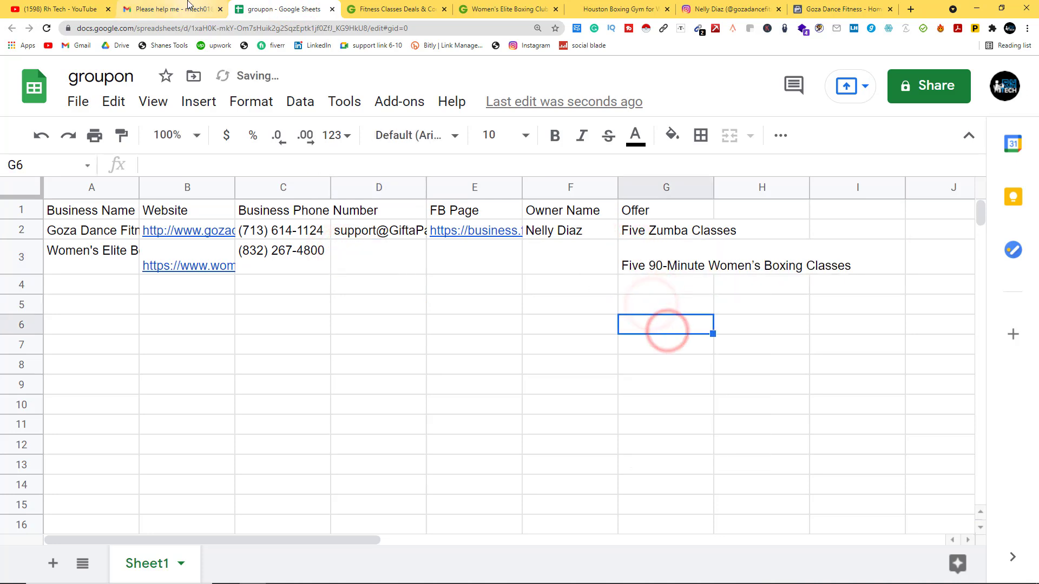
Check the buyer's order requirements in the e-mail, and open the About Us page of the Women's Elite Boxing Club website
{"action": "left_click", "coordinate": [162, 10]}
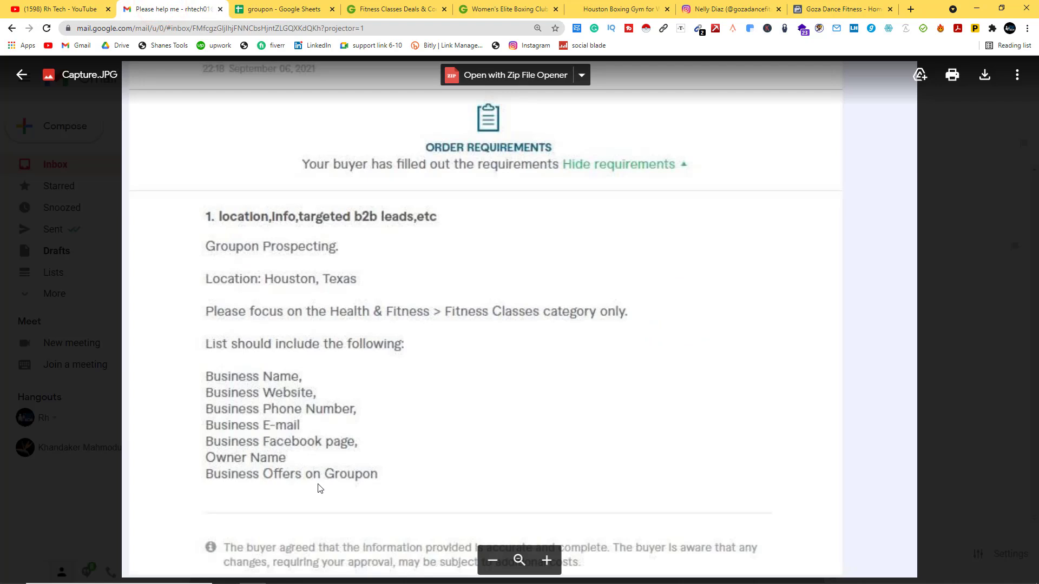
{"action": "left_click", "coordinate": [489, 10]}
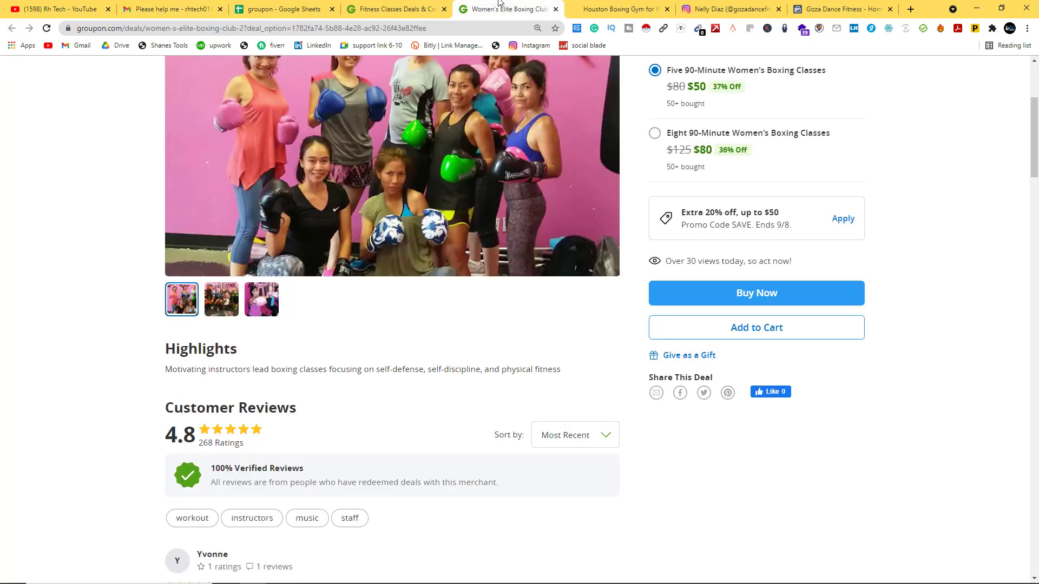
{"action": "left_click", "coordinate": [599, 4]}
{"action": "left_click", "coordinate": [172, 204]}
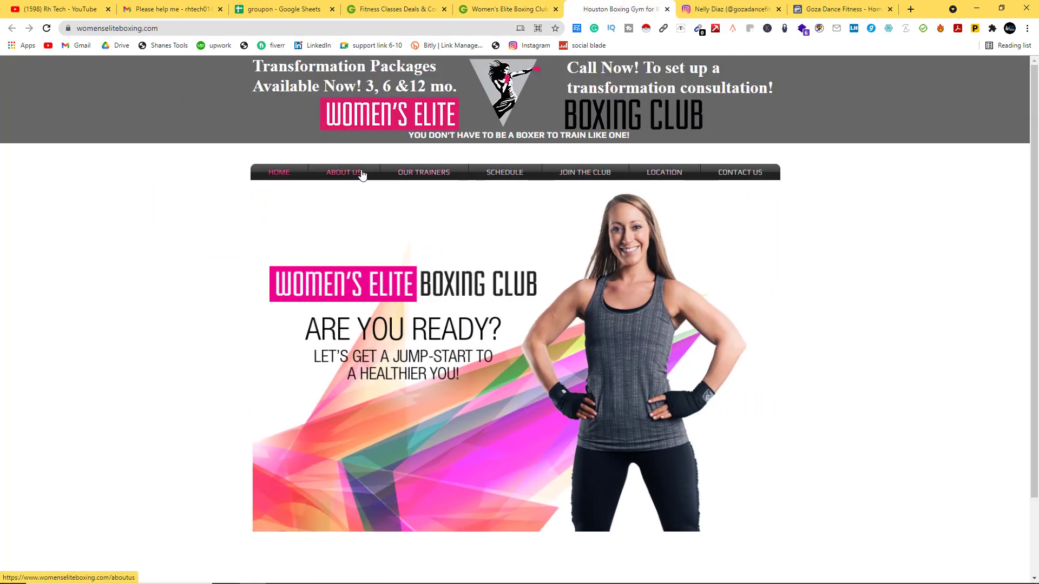
{"action": "left_click", "coordinate": [362, 173]}
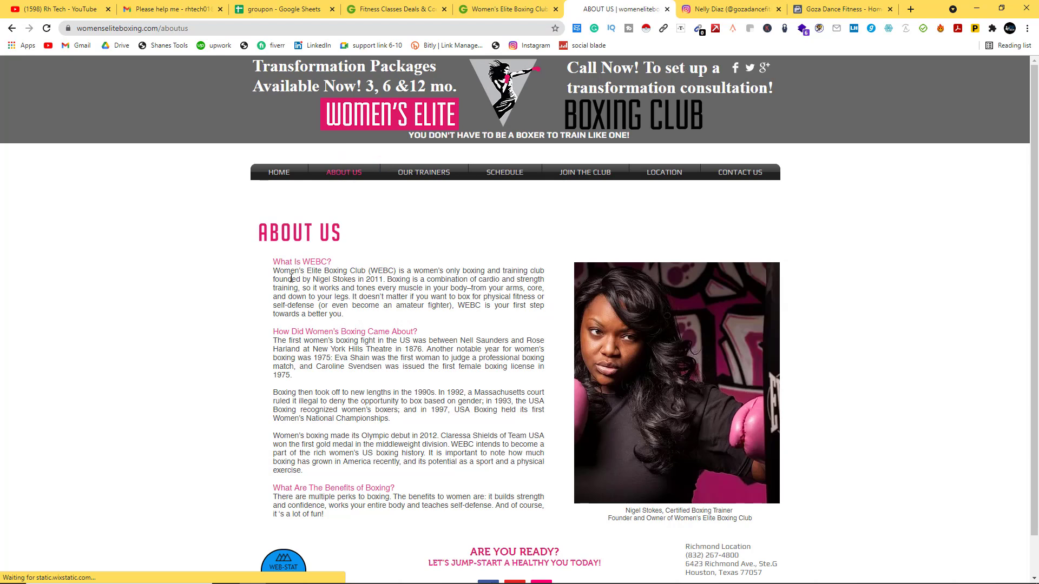
{"action": "scroll", "coordinate": [502, 405], "scroll_direction": "down", "scroll_amount": 1}
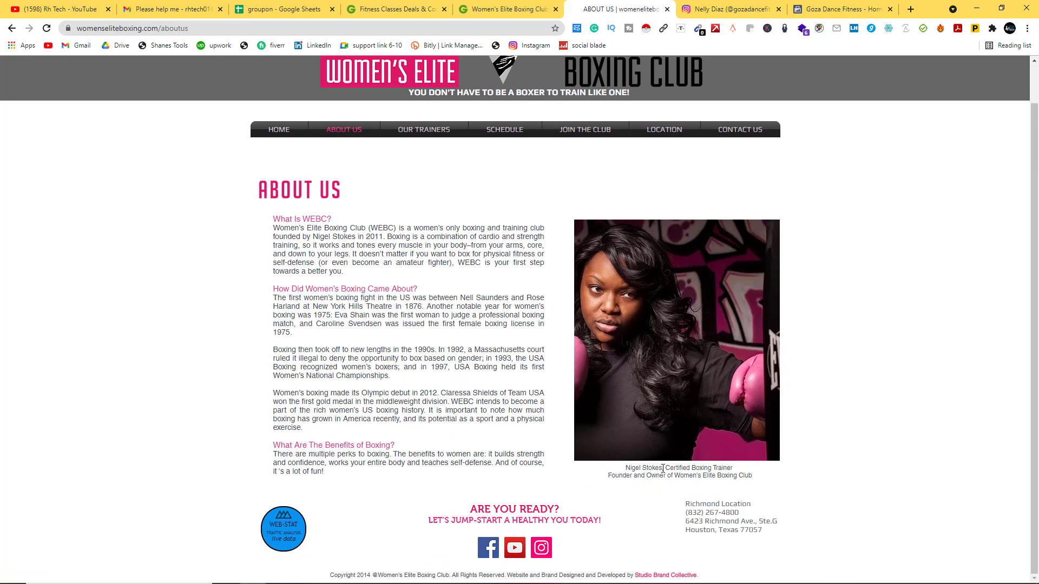
Copy the owner's name from the photo caption on the About Us page into the Owner Name cell F3
{"action": "right_click", "coordinate": [643, 469]}
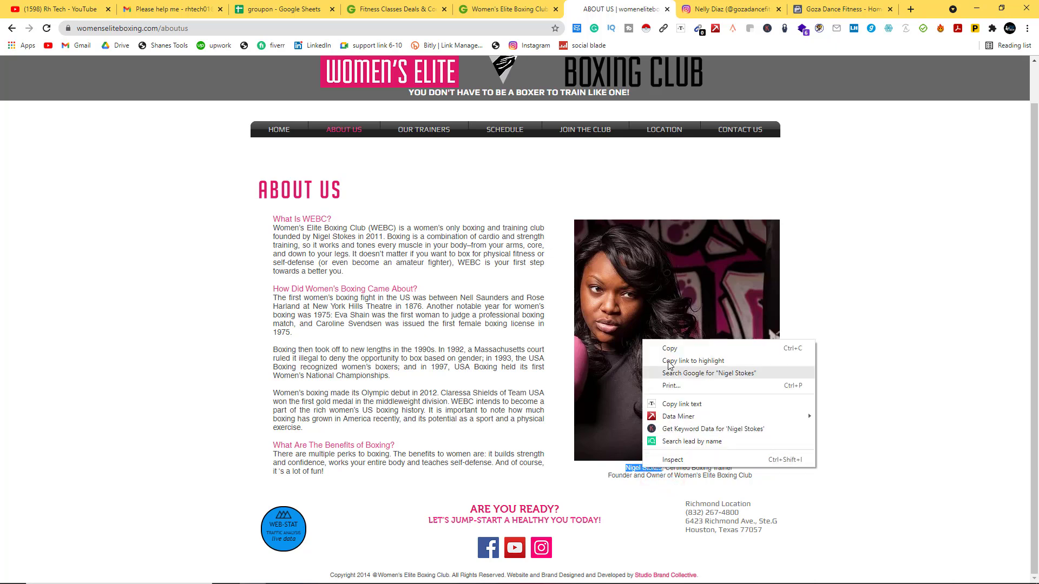
{"action": "left_click", "coordinate": [668, 351]}
{"action": "left_click", "coordinate": [254, 9]}
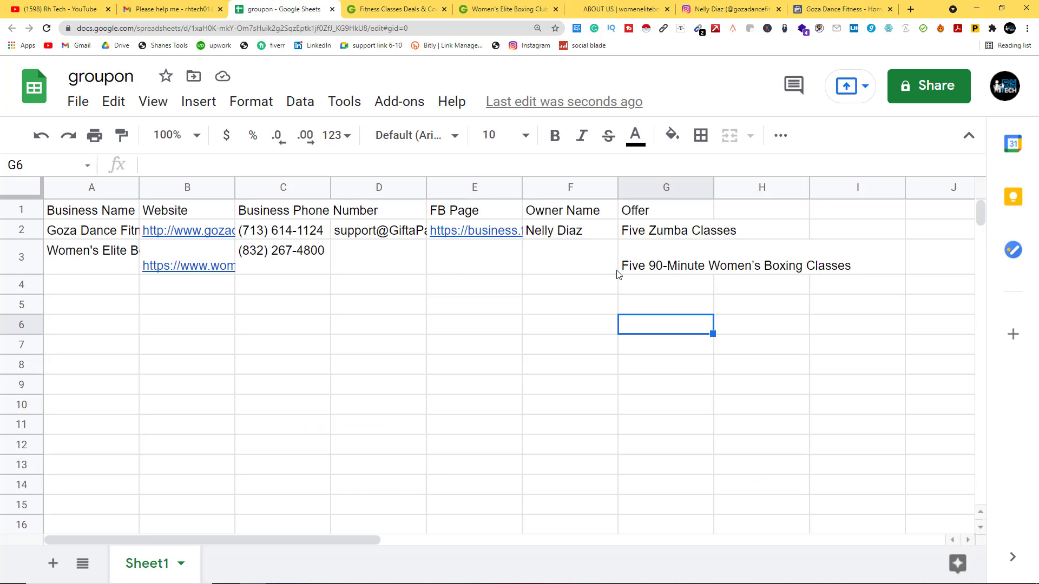
{"action": "left_click", "coordinate": [563, 244]}
{"action": "double_click", "coordinate": [527, 240]}
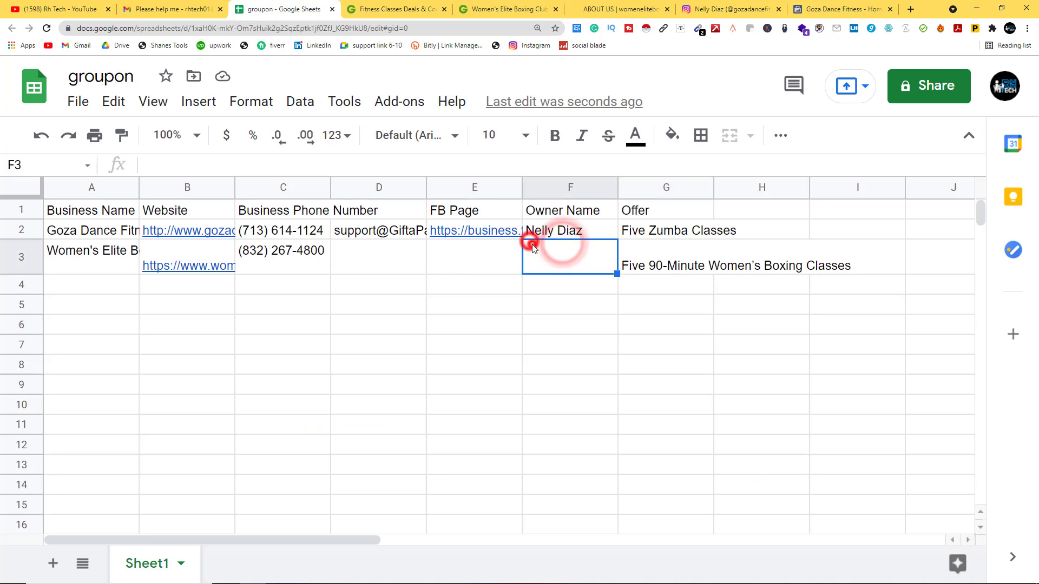
{"action": "right_click", "coordinate": [529, 242]}
{"action": "left_click", "coordinate": [558, 305]}
{"action": "left_click", "coordinate": [558, 305]}
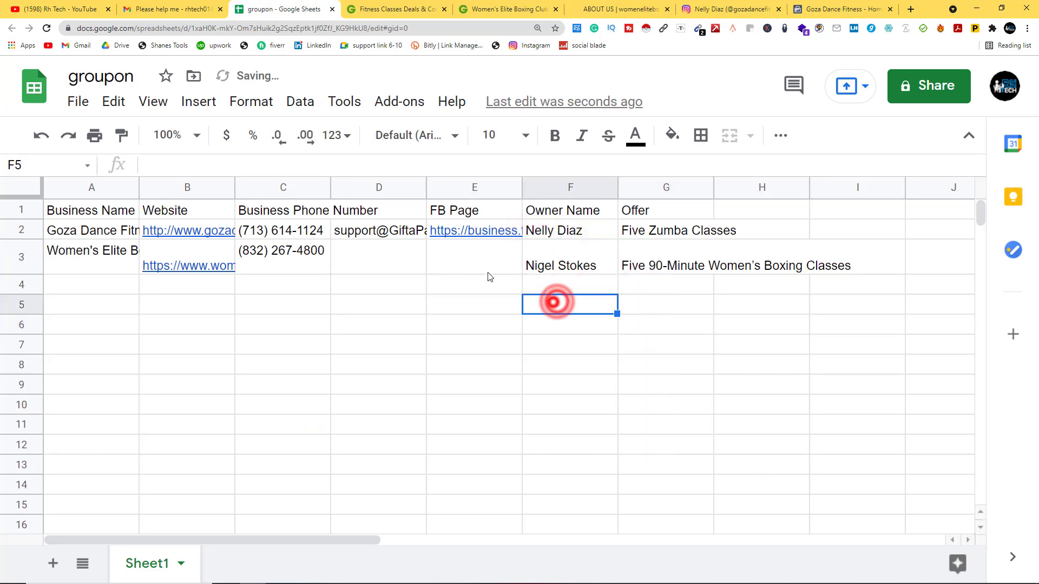
Open the boxing club's Facebook page in a new tab from the social link on its website
{"action": "left_click", "coordinate": [471, 265]}
{"action": "left_click", "coordinate": [599, 11]}
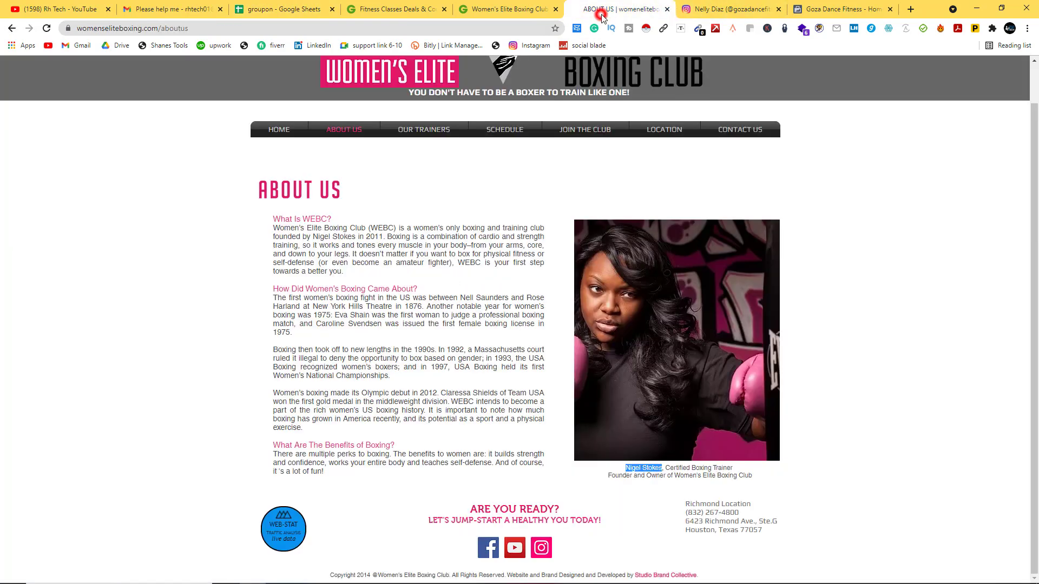
{"action": "right_click", "coordinate": [488, 552]}
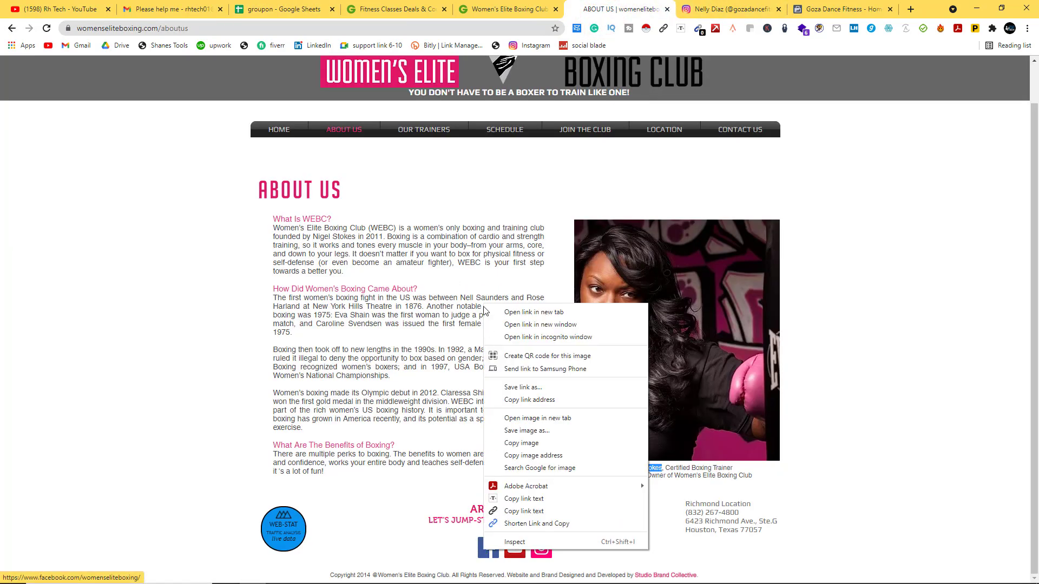
{"action": "left_click", "coordinate": [506, 312]}
{"action": "left_click", "coordinate": [667, 7]}
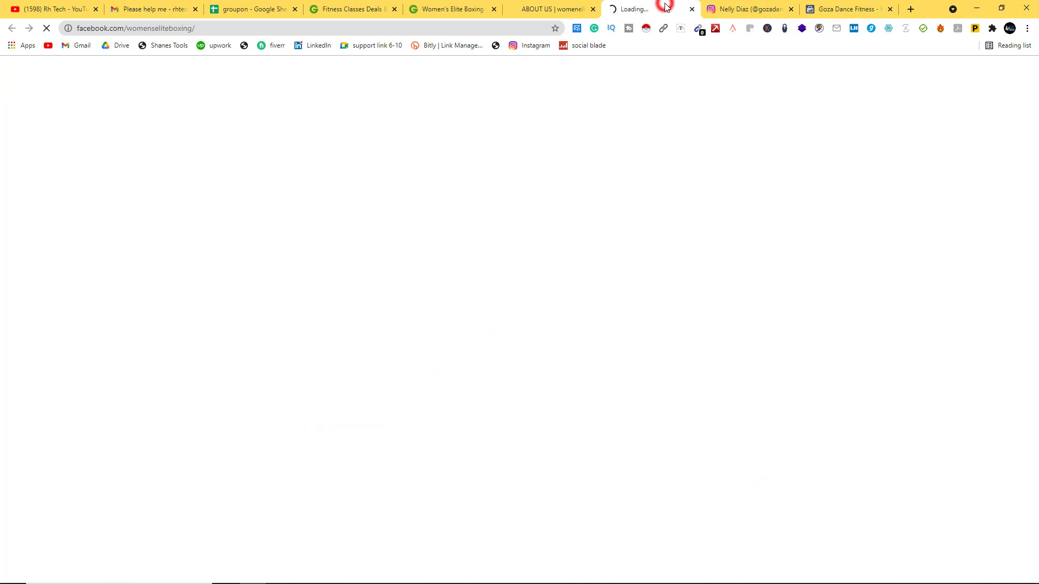
Copy the Facebook page address facebook.com/womenseliteboxing/ into the FB Page cell E3 of the spreadsheet
{"action": "left_click", "coordinate": [150, 28]}
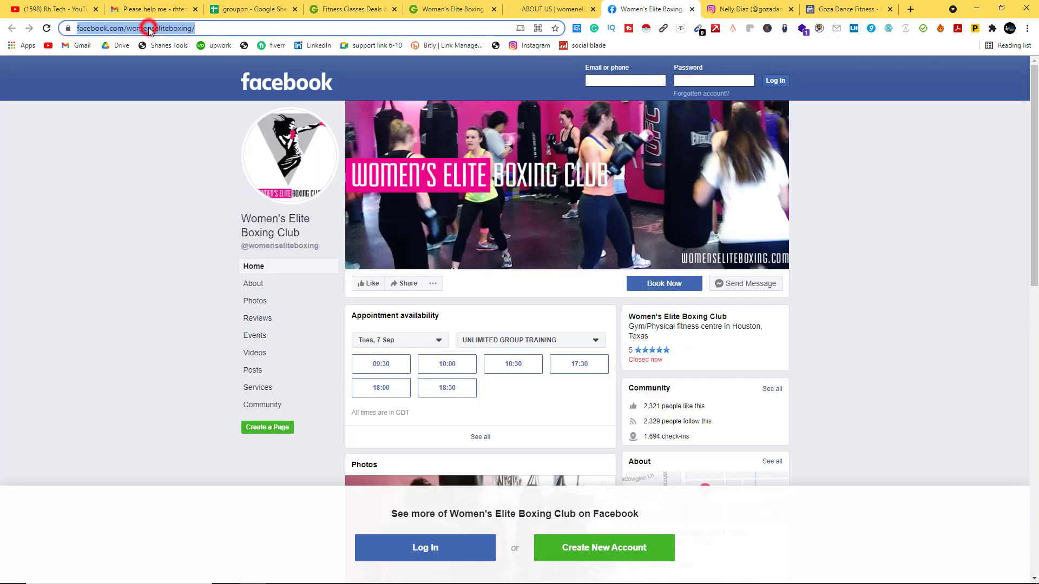
{"action": "right_click", "coordinate": [142, 28]}
{"action": "left_click", "coordinate": [187, 108]}
{"action": "left_click", "coordinate": [275, 6]}
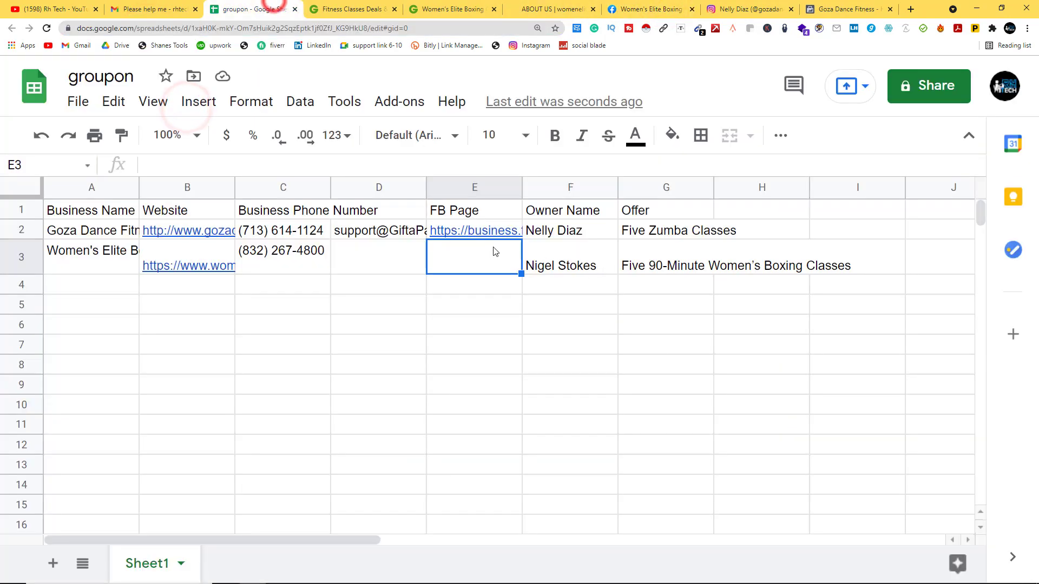
{"action": "right_click", "coordinate": [484, 252]}
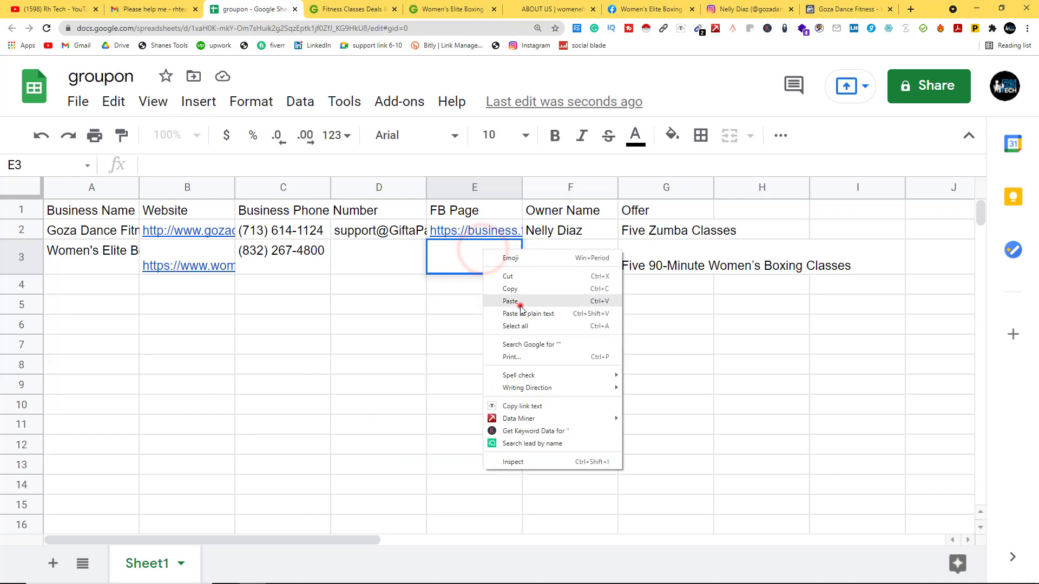
{"action": "left_click", "coordinate": [514, 301]}
{"action": "left_click", "coordinate": [517, 311]}
Look for an e-mail address in the Facebook page's About details, and open the boxing club website's Contact Us page
{"action": "left_click", "coordinate": [371, 262]}
{"action": "left_click", "coordinate": [652, 9]}
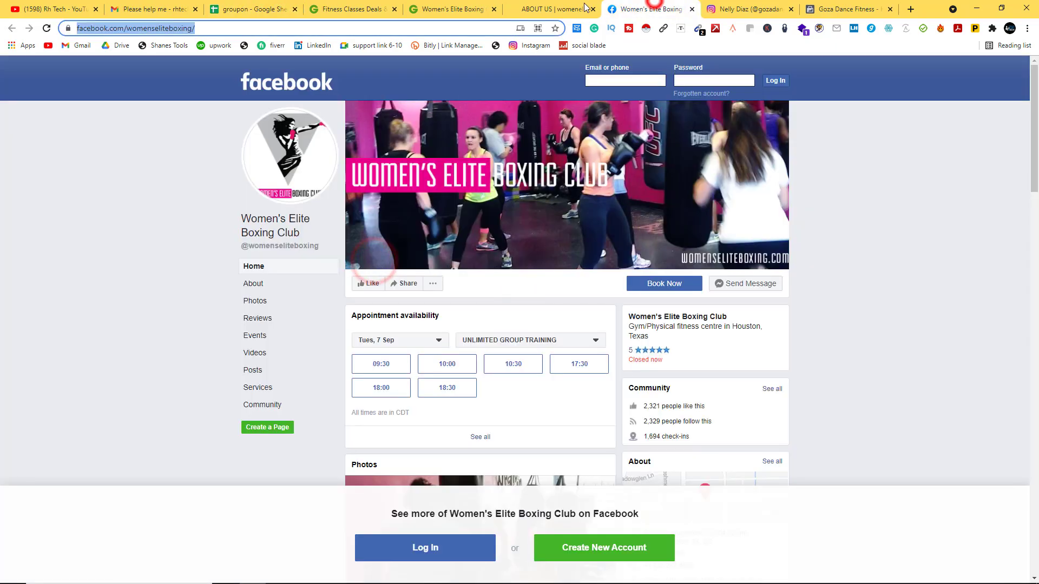
{"action": "scroll", "coordinate": [695, 387], "scroll_direction": "down", "scroll_amount": 4}
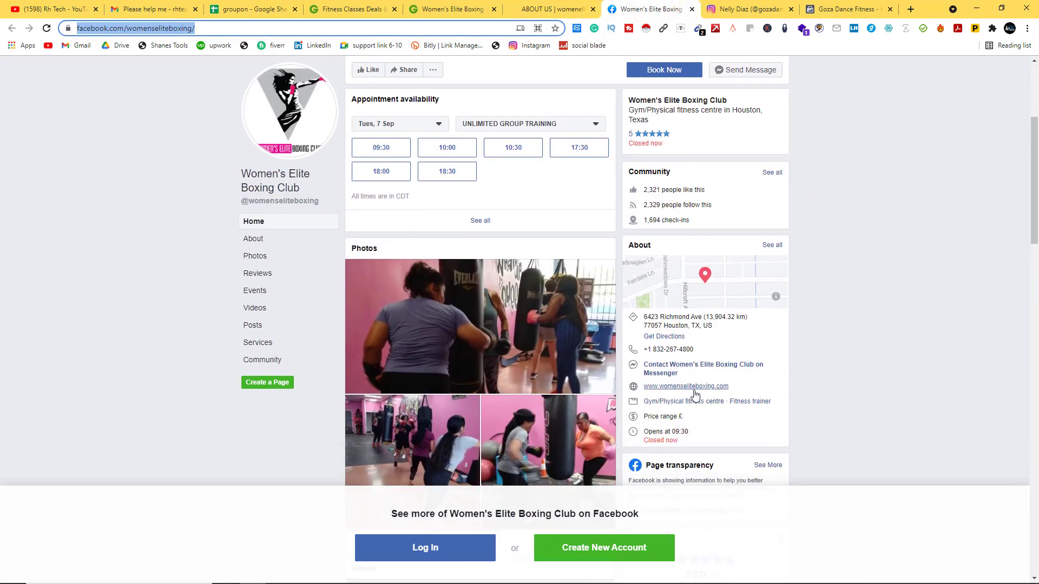
{"action": "left_click", "coordinate": [547, 10]}
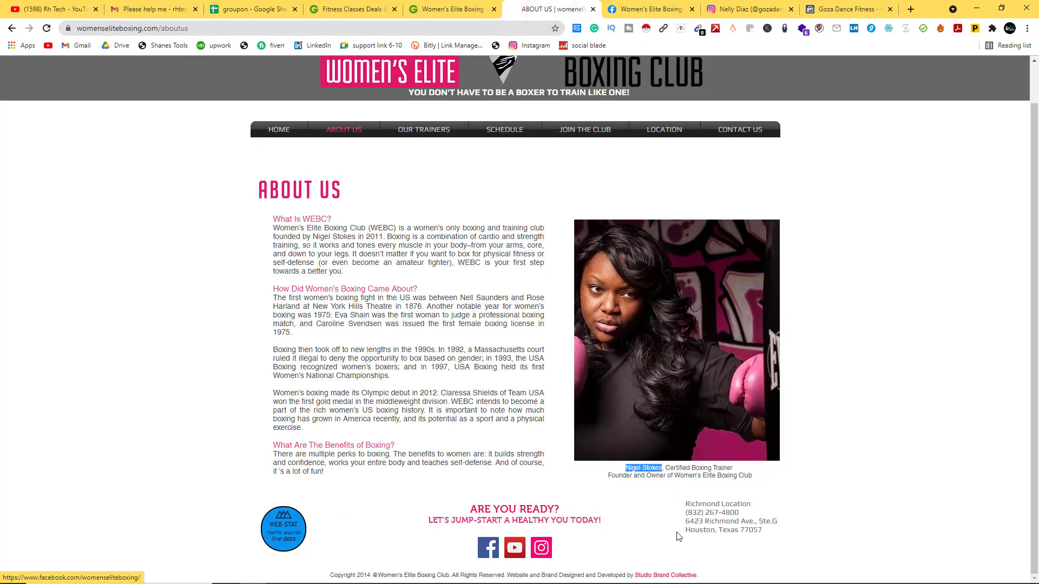
{"action": "scroll", "coordinate": [706, 544], "scroll_direction": "up", "scroll_amount": 1}
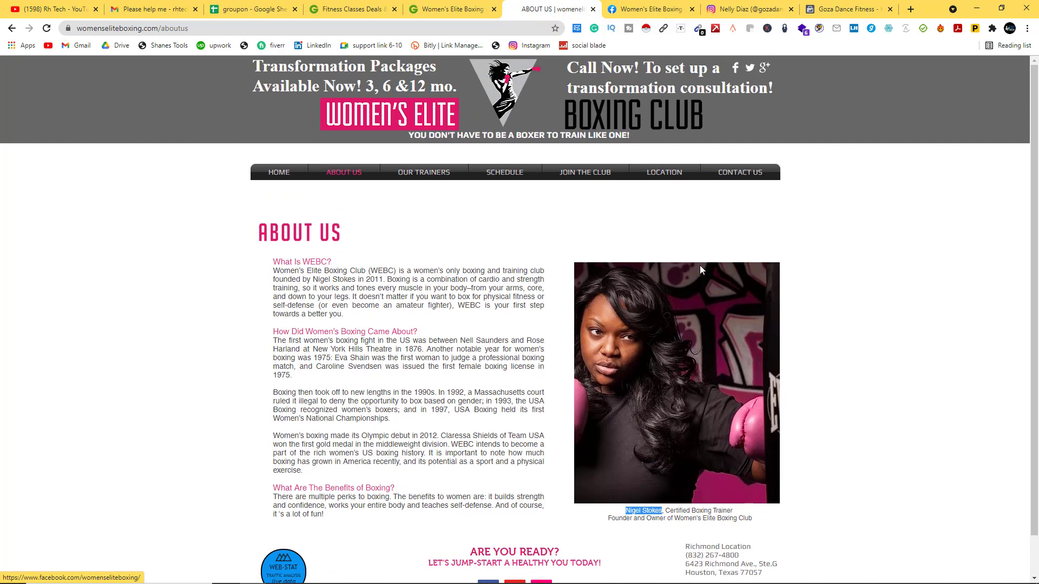
{"action": "left_click", "coordinate": [737, 174]}
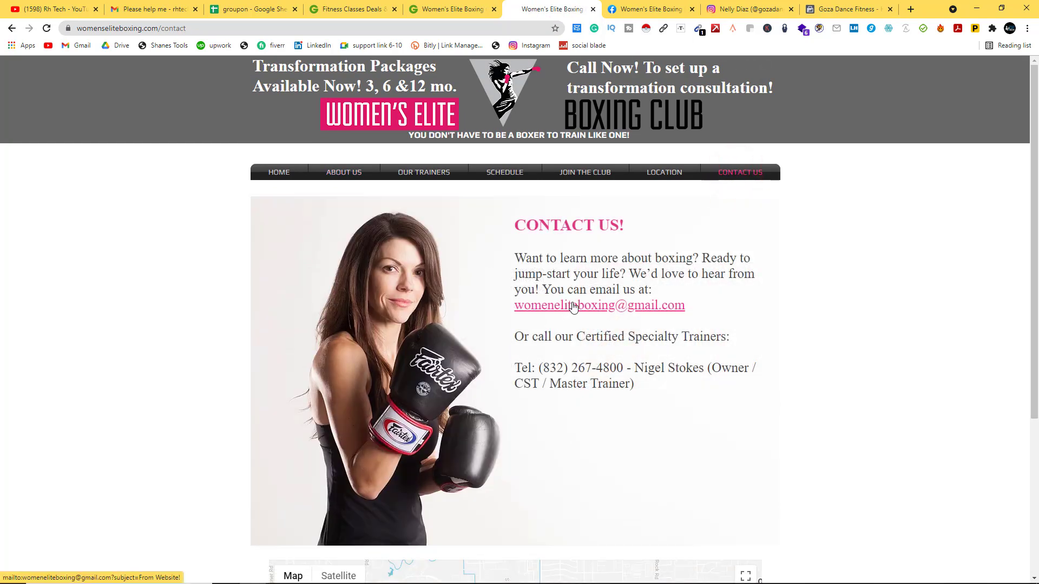
Copy the club's e-mail address from its Contact Us page into cell D3 of the spreadsheet
{"action": "right_click", "coordinate": [573, 307]}
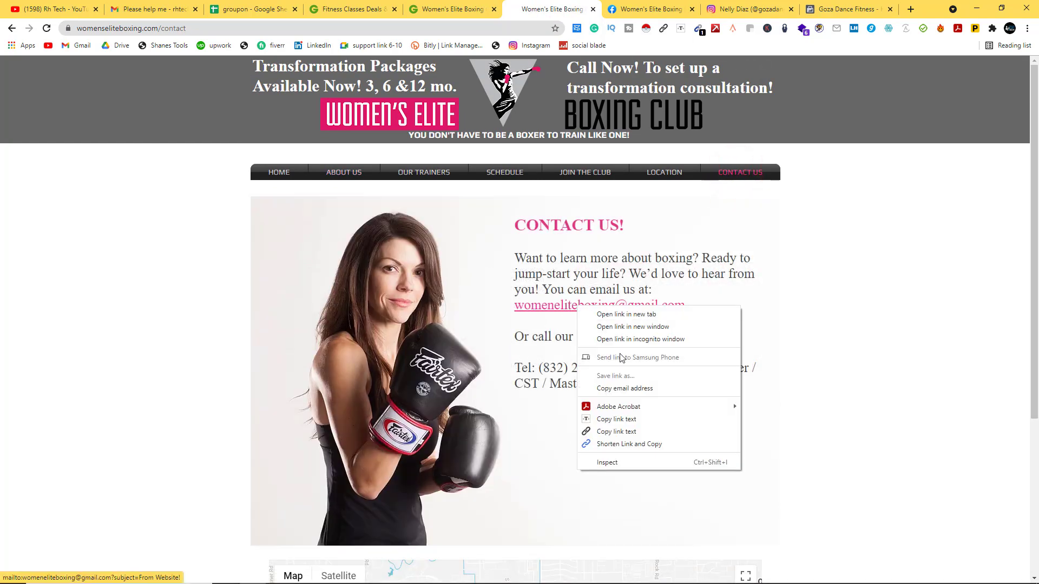
{"action": "left_click", "coordinate": [609, 421]}
{"action": "left_click", "coordinate": [227, 9]}
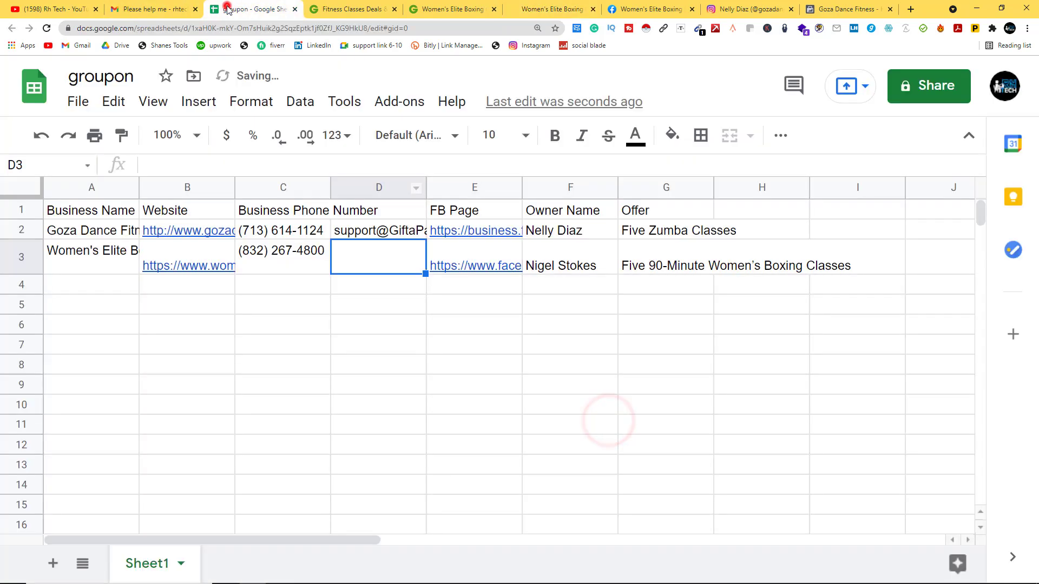
{"action": "double_click", "coordinate": [355, 249]}
{"action": "right_click", "coordinate": [356, 248]}
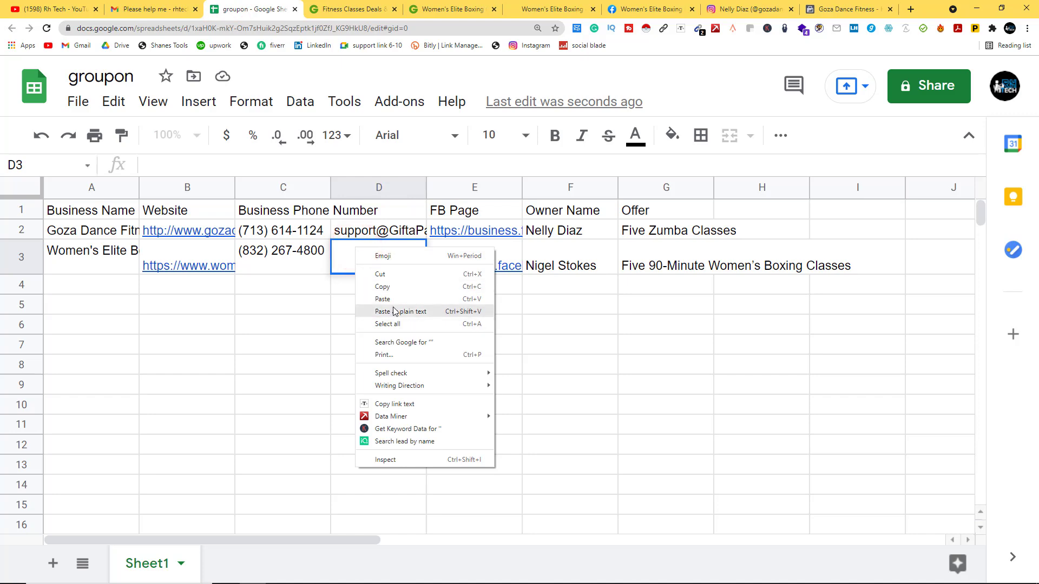
{"action": "left_click", "coordinate": [395, 303]}
{"action": "double_click", "coordinate": [390, 329]}
Close all the browser tabs for Women's Elite Boxing Club and Goza Dance Fitness, keeping Groupon's Fitness Classes listing open
{"action": "left_click", "coordinate": [351, 9]}
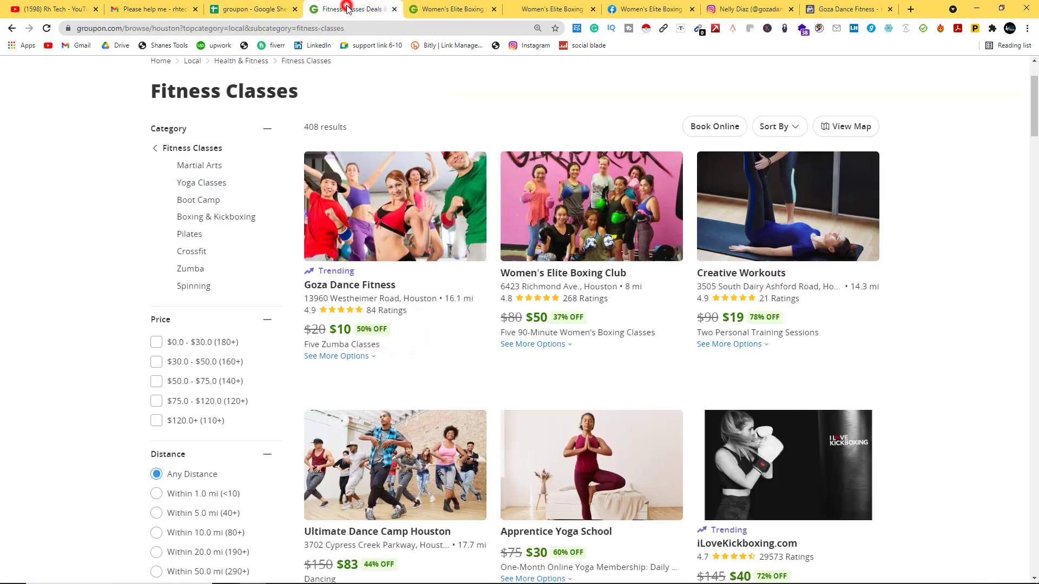
{"action": "left_click", "coordinate": [451, 9]}
{"action": "left_click", "coordinate": [494, 9]}
{"action": "left_click", "coordinate": [494, 9]}
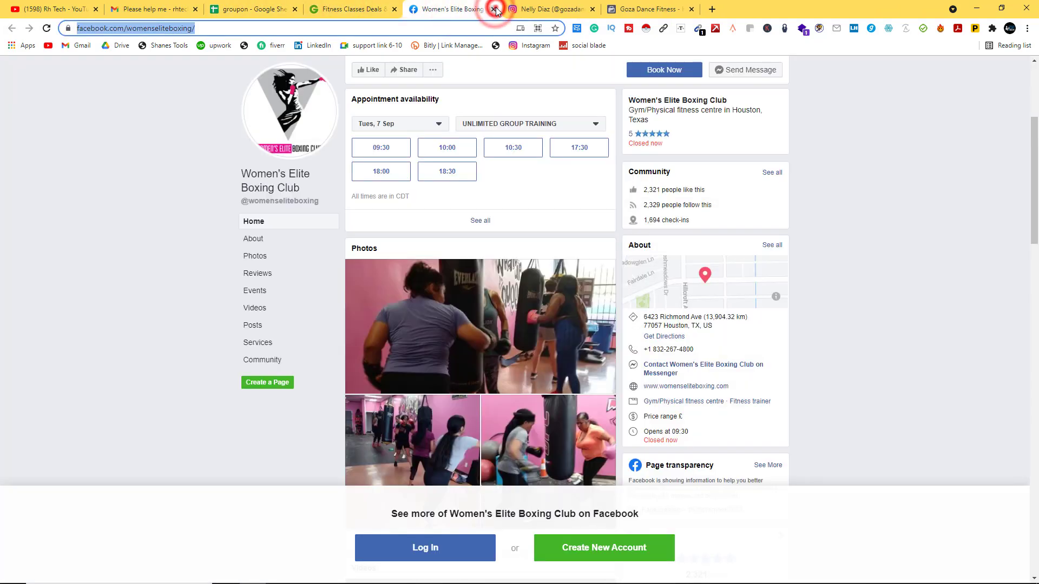
{"action": "left_click", "coordinate": [493, 9]}
{"action": "left_click", "coordinate": [494, 9]}
{"action": "left_click", "coordinate": [495, 10]}
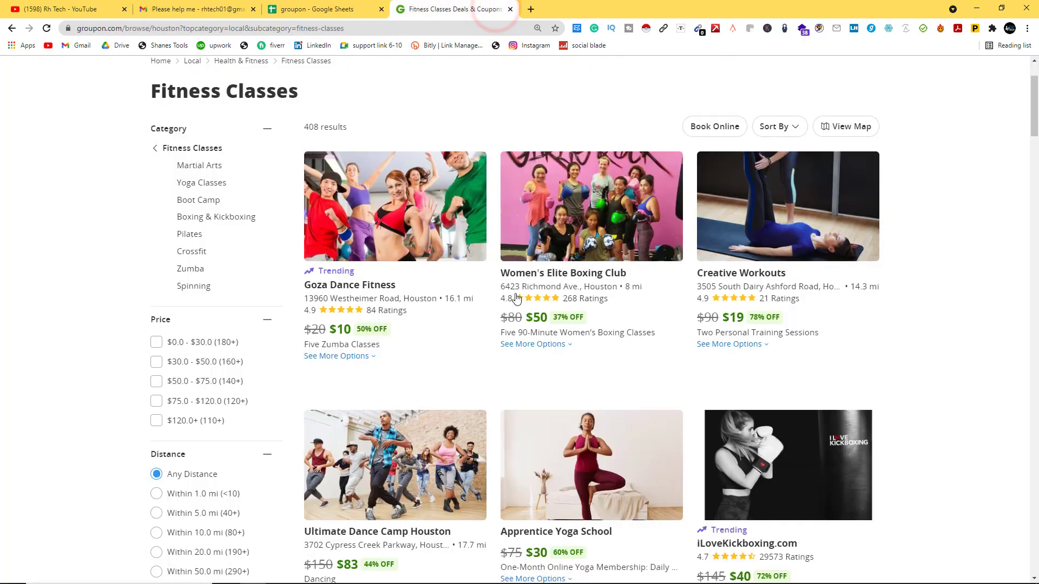
Open the Creative Workouts deal from Groupon's Fitness Classes listing in a new tab
{"action": "right_click", "coordinate": [762, 277]}
{"action": "left_click", "coordinate": [782, 278]}
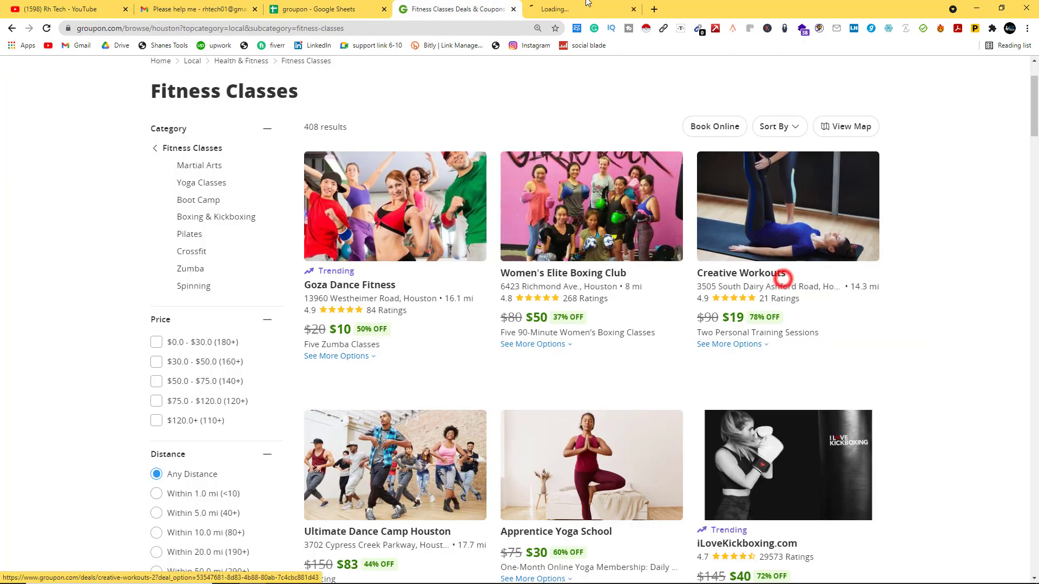
{"action": "left_click", "coordinate": [574, 10]}
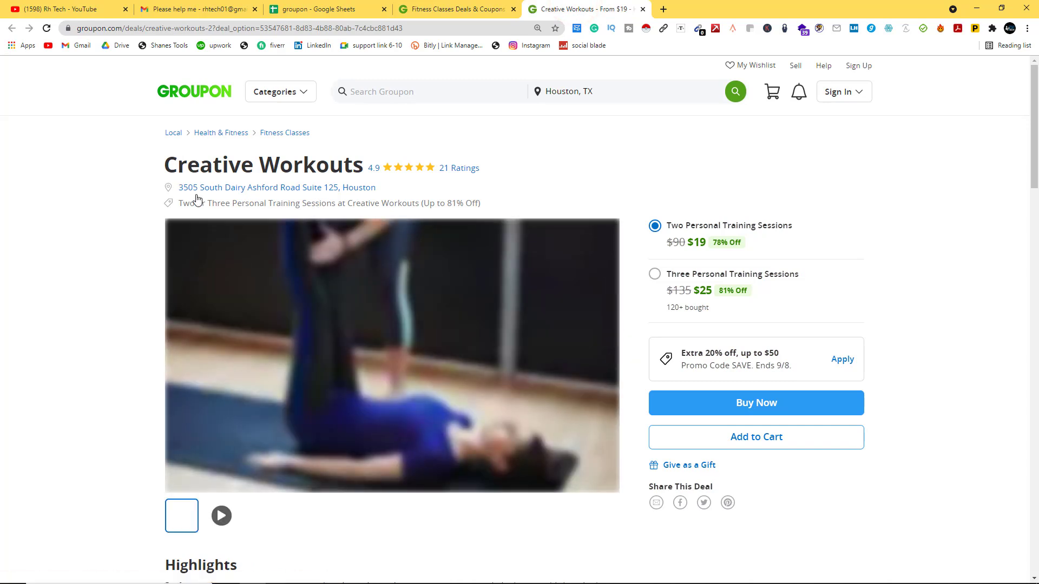
Copy the business name Creative Workouts from its Groupon deal page into the Business Name cell A4
{"action": "double_click", "coordinate": [243, 167]}
{"action": "left_click", "coordinate": [269, 176]}
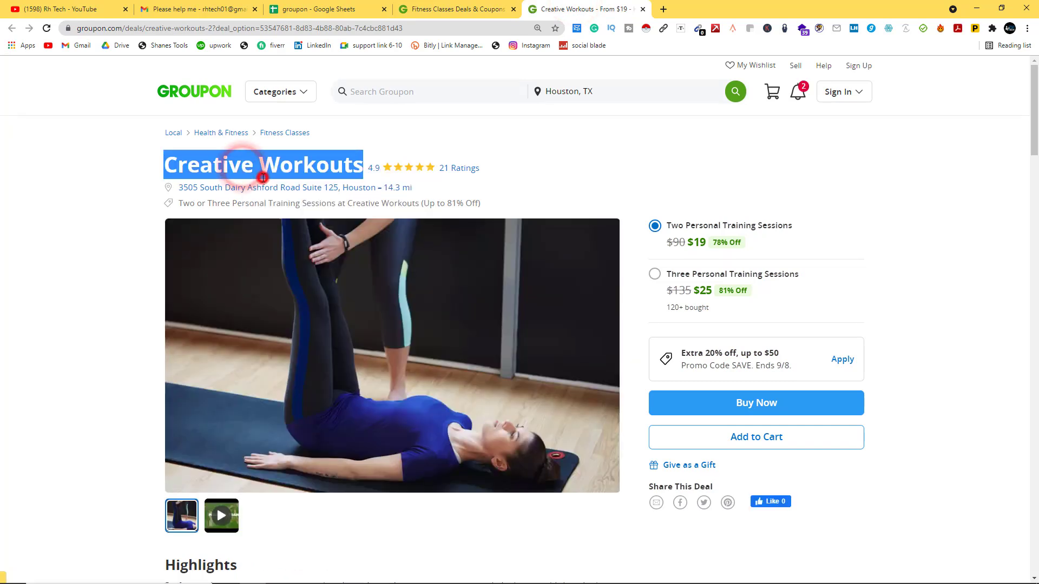
{"action": "left_click", "coordinate": [317, 9]}
{"action": "left_click", "coordinate": [111, 285]}
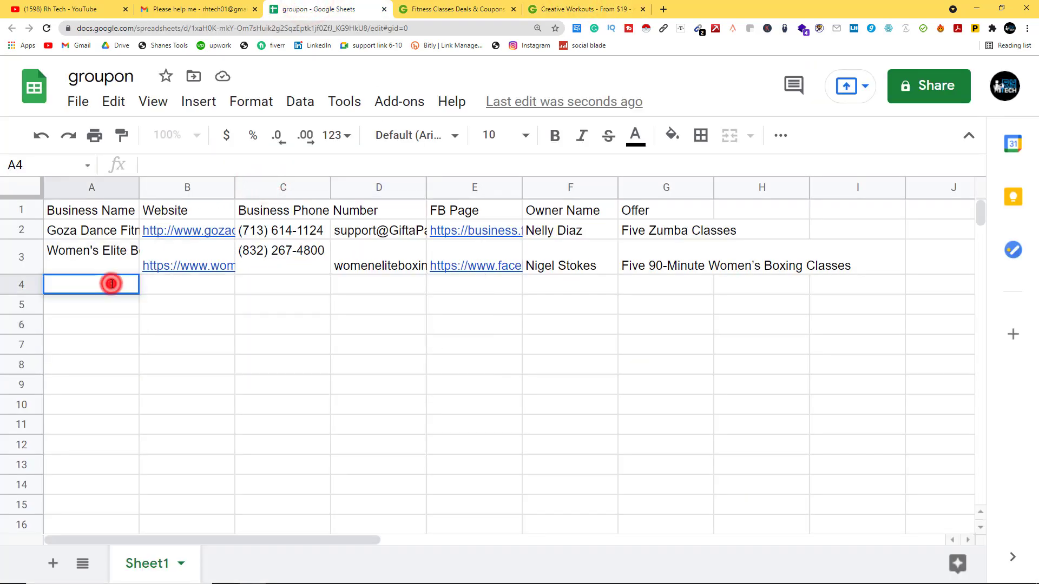
{"action": "right_click", "coordinate": [111, 285]}
{"action": "left_click", "coordinate": [135, 336]}
Open the Creative Workouts website in a new tab from the location details on its Groupon deal page
{"action": "left_click", "coordinate": [179, 298]}
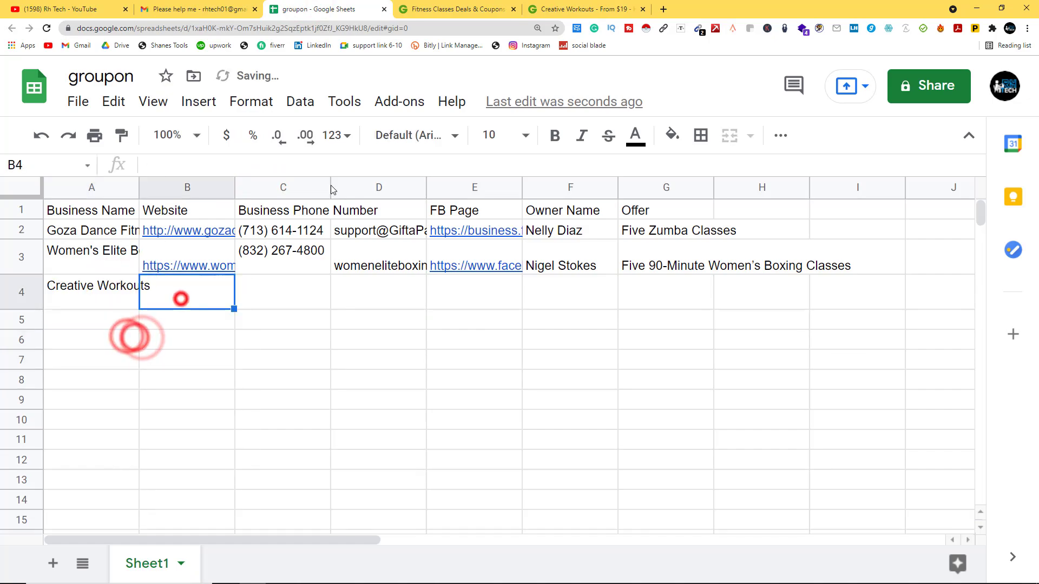
{"action": "left_click", "coordinate": [579, 9]}
{"action": "scroll", "coordinate": [202, 368], "scroll_direction": "down", "scroll_amount": 15}
{"action": "scroll", "coordinate": [125, 452], "scroll_direction": "down", "scroll_amount": 20}
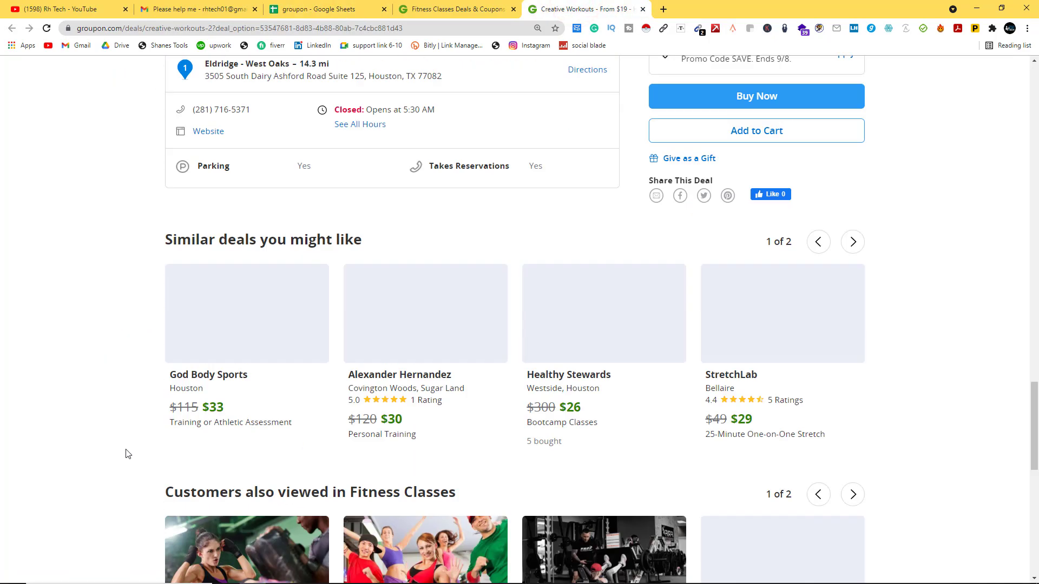
{"action": "scroll", "coordinate": [125, 465], "scroll_direction": "up", "scroll_amount": 5}
{"action": "scroll", "coordinate": [125, 467], "scroll_direction": "up", "scroll_amount": 8}
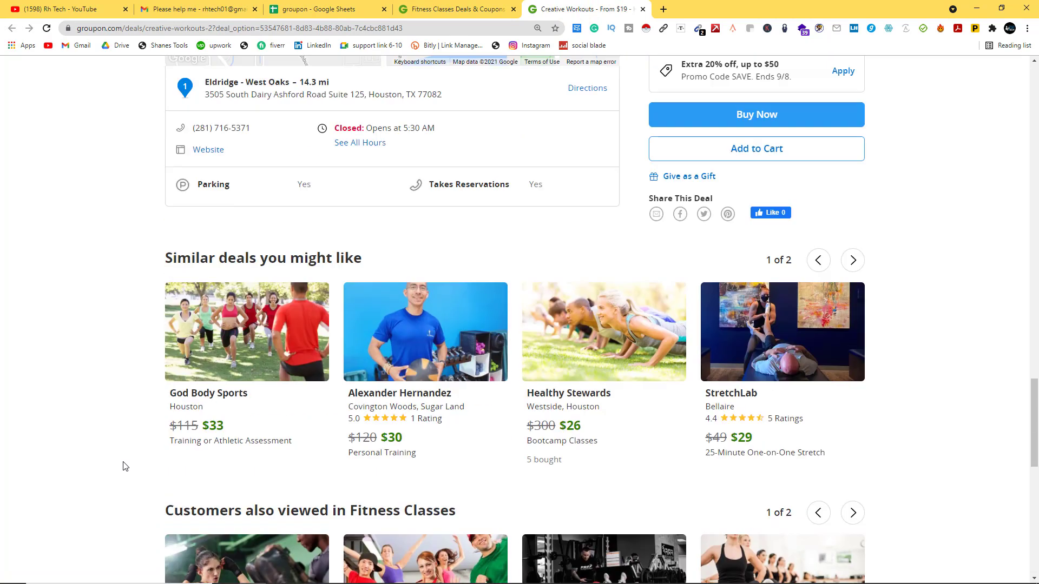
{"action": "right_click", "coordinate": [216, 331]}
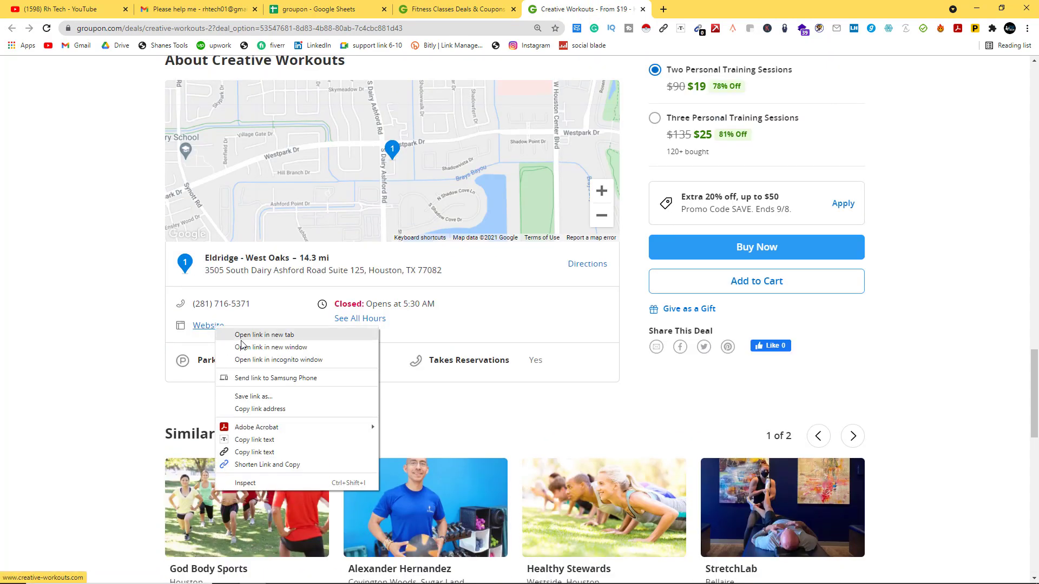
{"action": "left_click", "coordinate": [244, 336]}
Copy the Creative Workouts phone number from its Groupon deal page into the Business Phone Number cell C4, and select Website cell B4
{"action": "triple_click", "coordinate": [243, 303]}
{"action": "right_click", "coordinate": [243, 303]}
{"action": "left_click", "coordinate": [255, 306]}
{"action": "left_click", "coordinate": [303, 9]}
{"action": "left_click", "coordinate": [249, 292]}
{"action": "right_click", "coordinate": [249, 293]}
{"action": "left_click", "coordinate": [278, 336]}
{"action": "left_click", "coordinate": [265, 357]}
{"action": "left_click", "coordinate": [194, 292]}
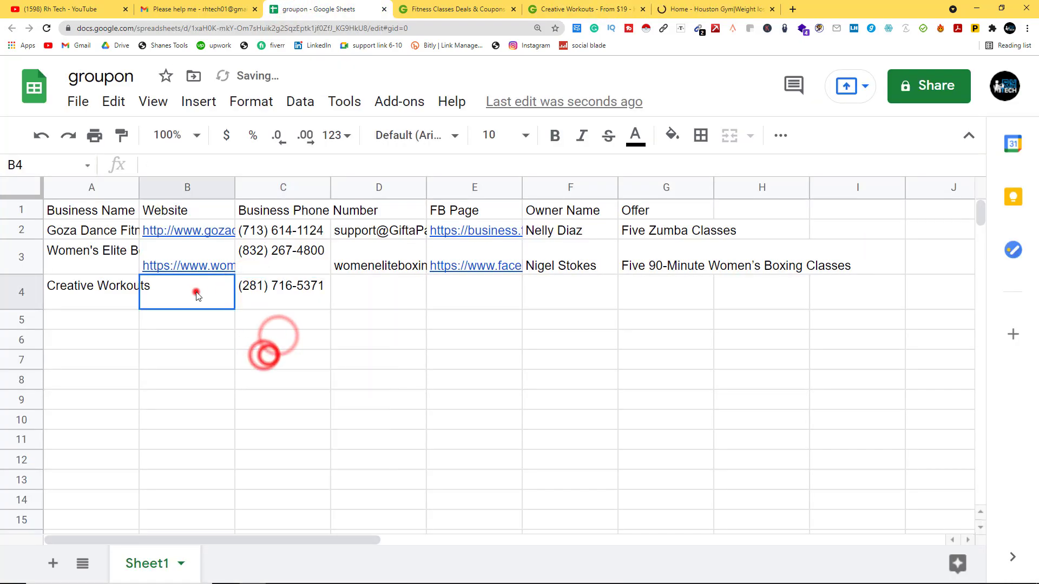
Copy the Creative Workouts website address from its home page into the Website cell B4
{"action": "left_click", "coordinate": [701, 8]}
{"action": "left_click", "coordinate": [132, 28]}
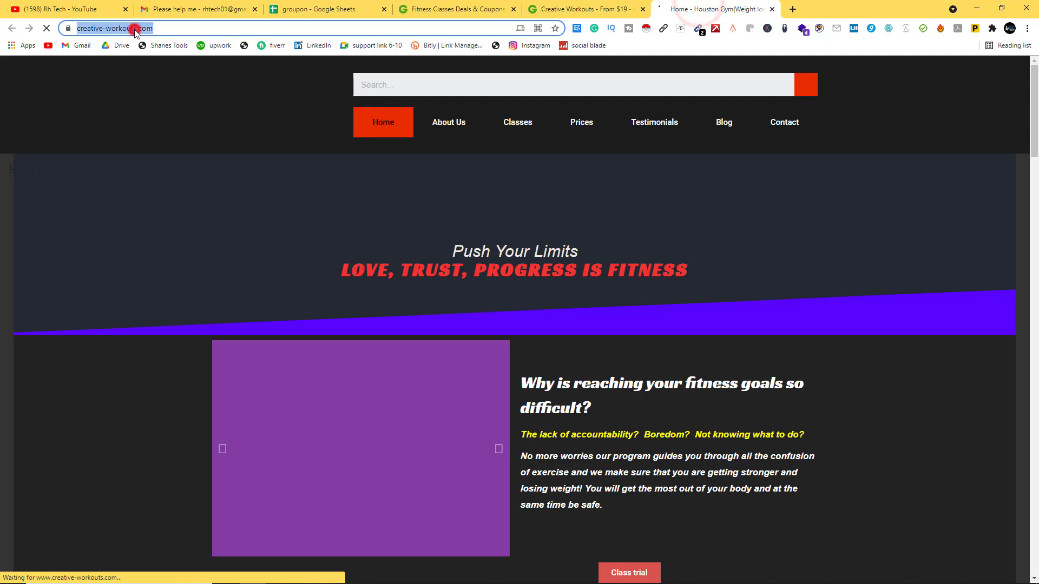
{"action": "right_click", "coordinate": [135, 28]}
{"action": "left_click", "coordinate": [169, 108]}
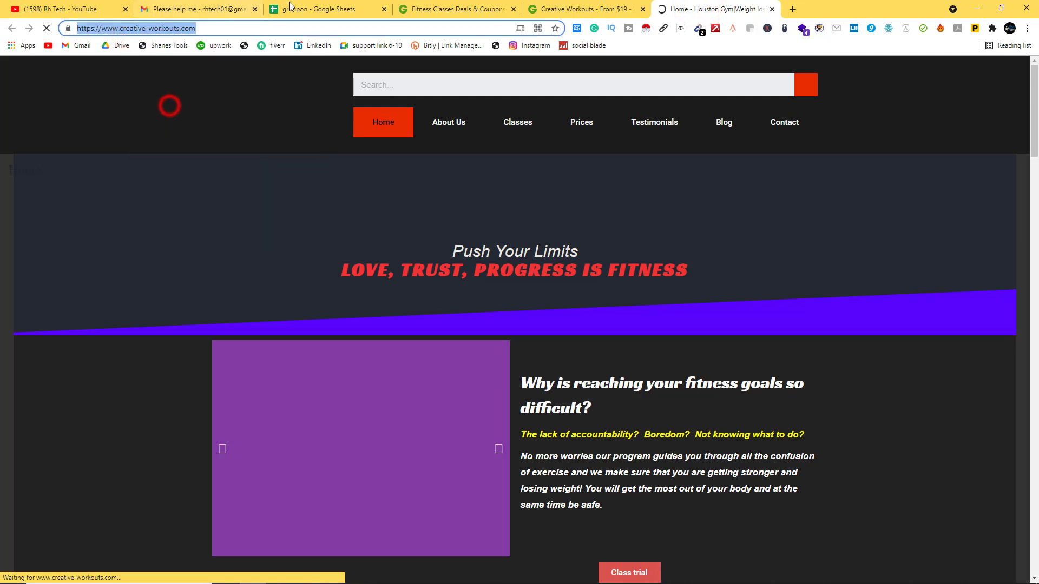
{"action": "left_click", "coordinate": [314, 8]}
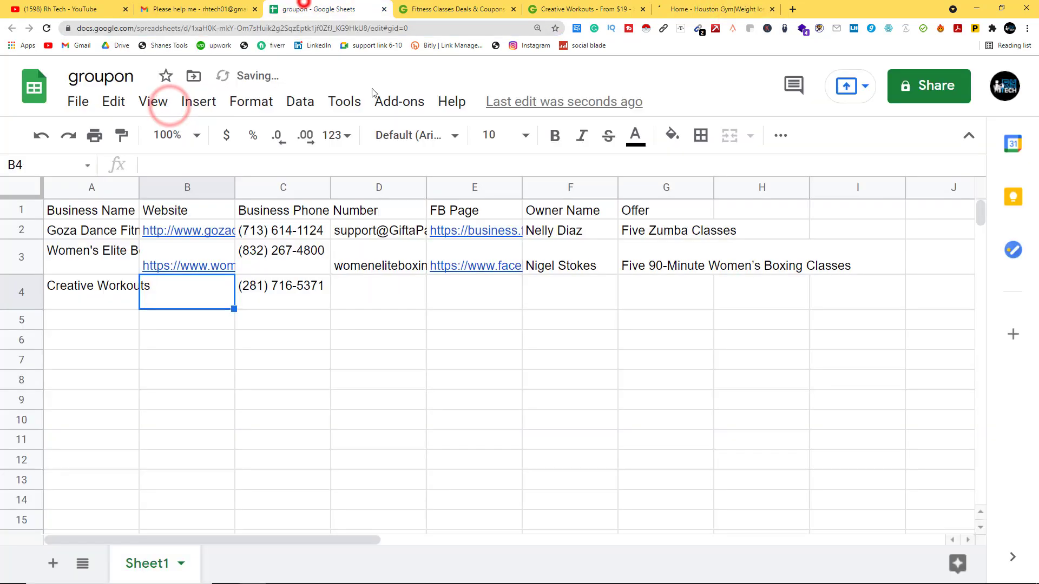
{"action": "right_click", "coordinate": [148, 286]}
{"action": "left_click", "coordinate": [176, 335]}
{"action": "left_click", "coordinate": [173, 336]}
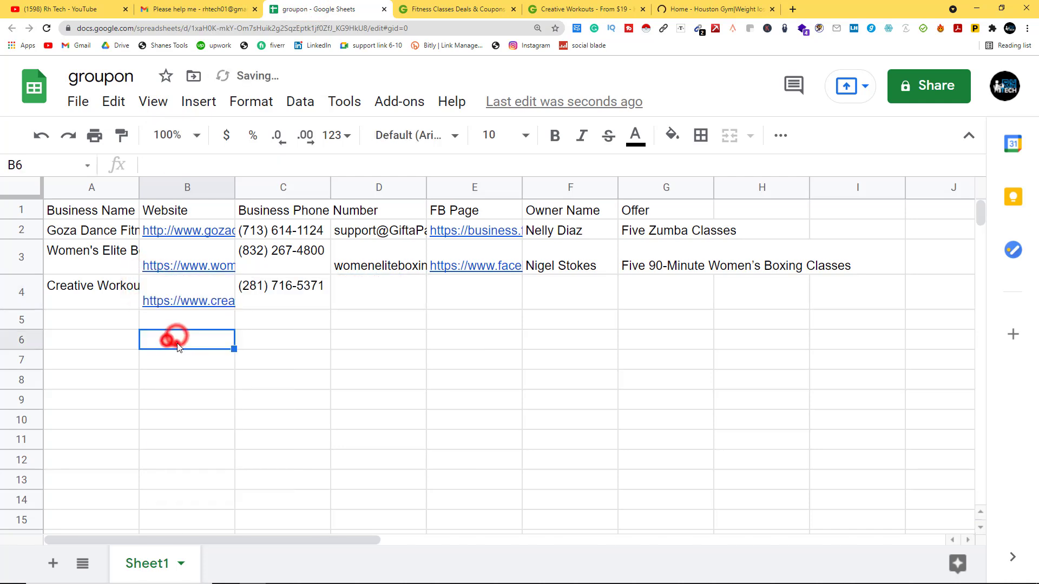
Change the column D header in cell D1 to "Email"
{"action": "left_click", "coordinate": [353, 297]}
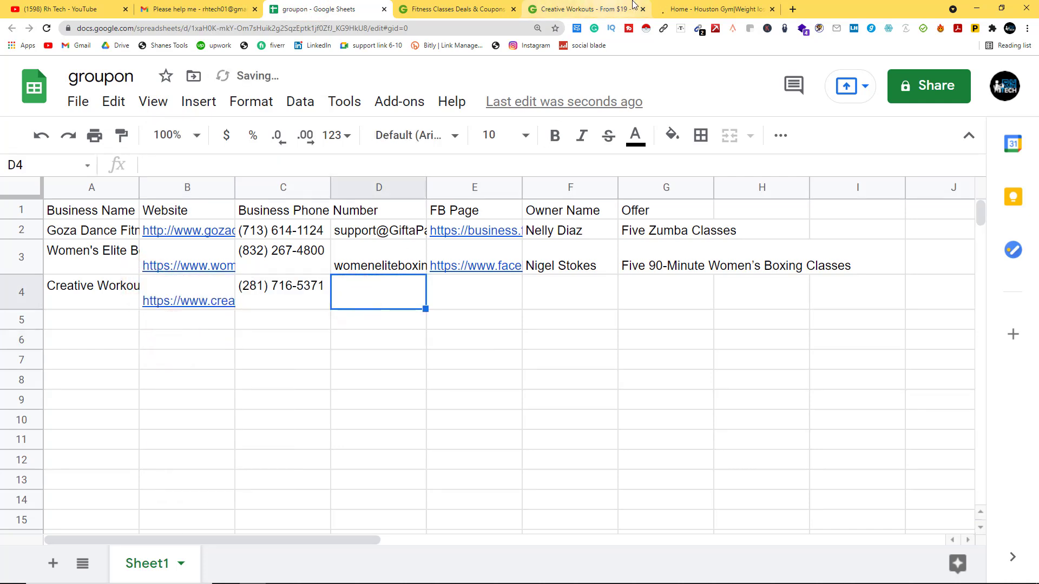
{"action": "left_click", "coordinate": [357, 211]}
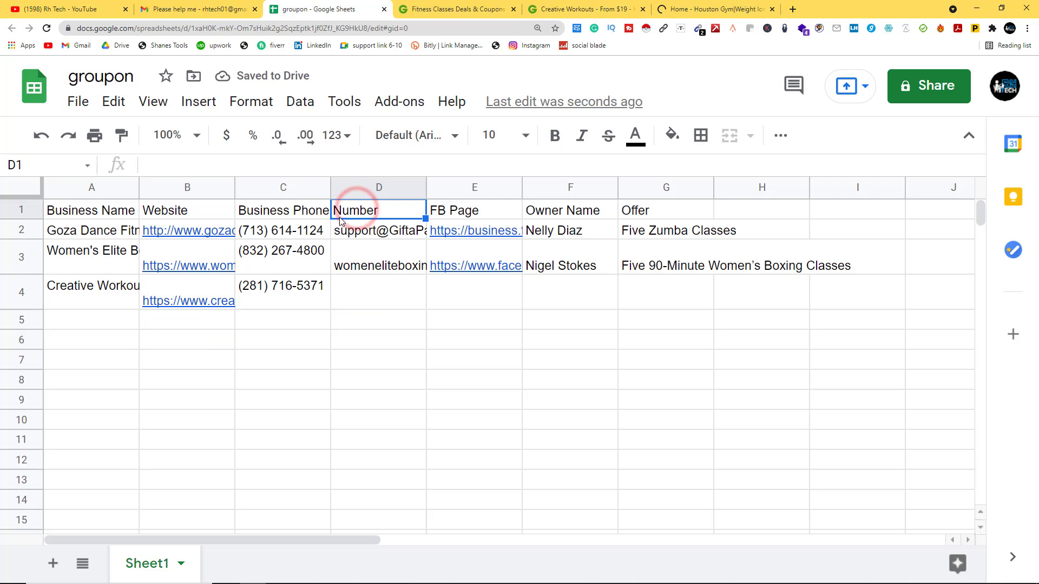
{"action": "left_click", "coordinate": [314, 212]}
{"action": "left_click", "coordinate": [369, 211]}
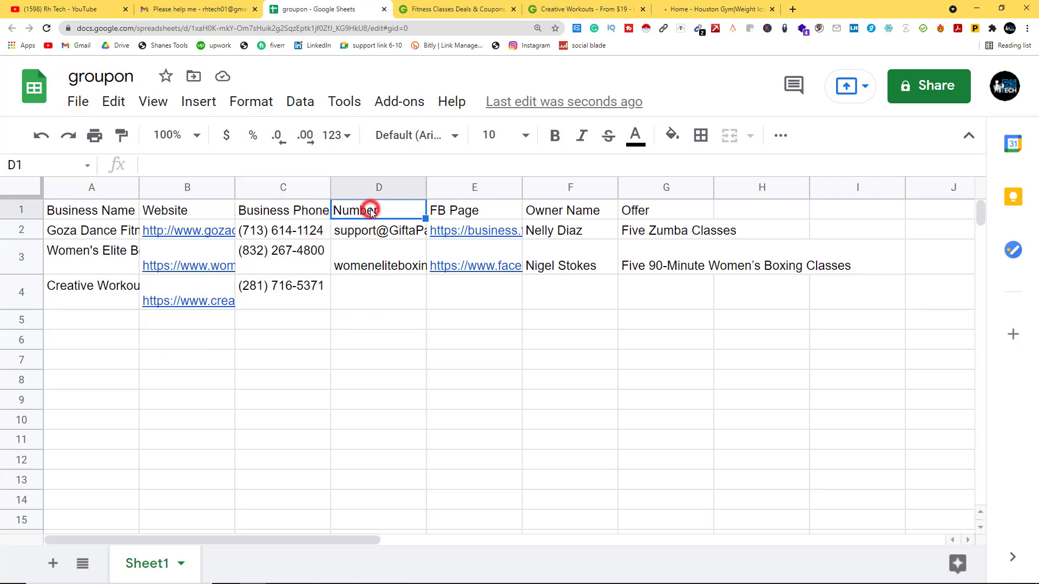
{"action": "left_click", "coordinate": [311, 209]}
{"action": "left_click", "coordinate": [348, 209]}
{"action": "double_click", "coordinate": [359, 211]}
{"action": "type", "text": "Email"}
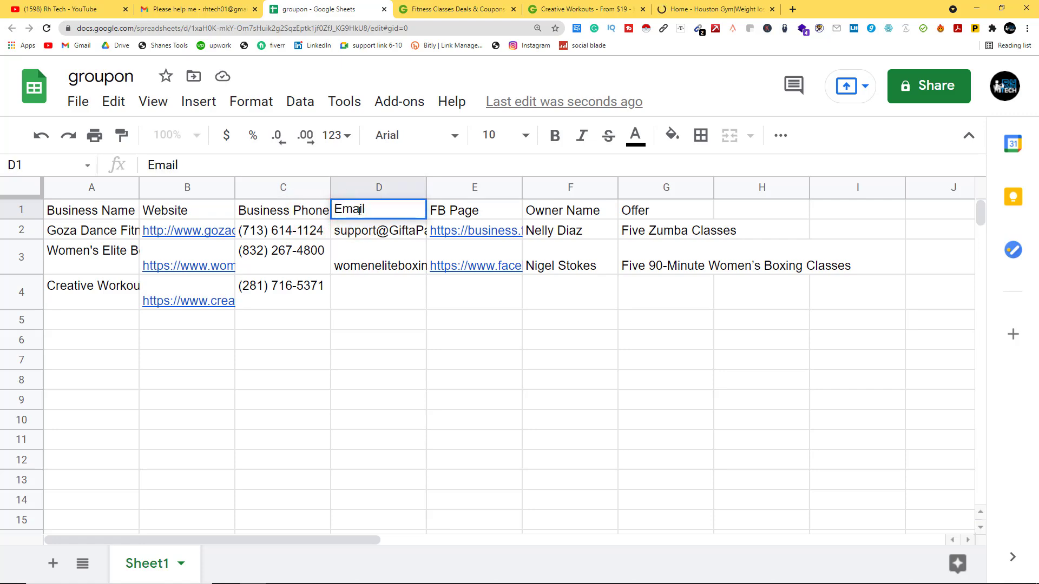
Open the Contact page of the Creative Workouts website, and open its footer Facebook link in a new tab
{"action": "left_click", "coordinate": [379, 300]}
{"action": "left_click", "coordinate": [709, 8]}
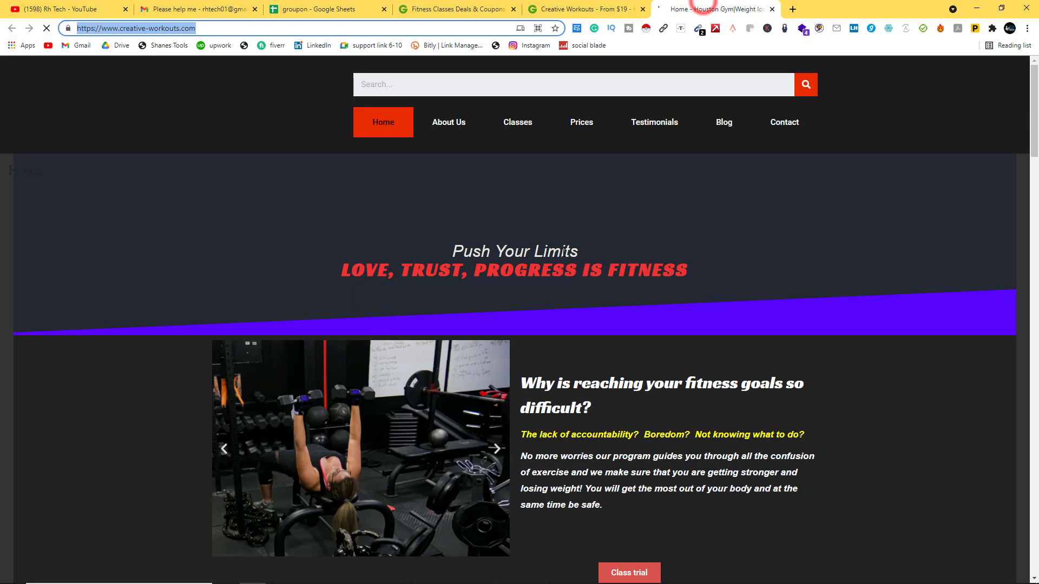
{"action": "left_click", "coordinate": [777, 125]}
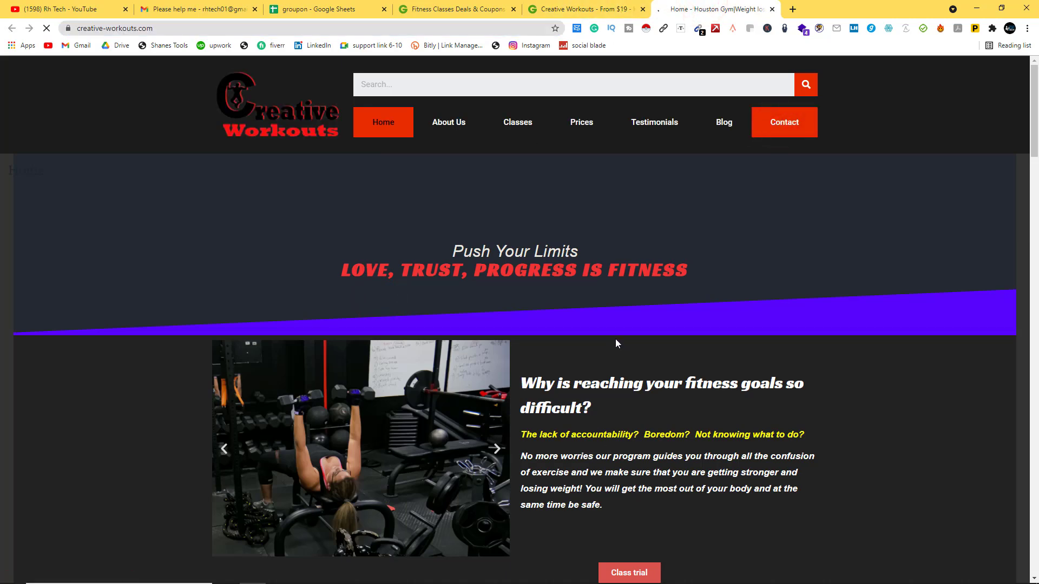
{"action": "scroll", "coordinate": [615, 343], "scroll_direction": "down", "scroll_amount": 15}
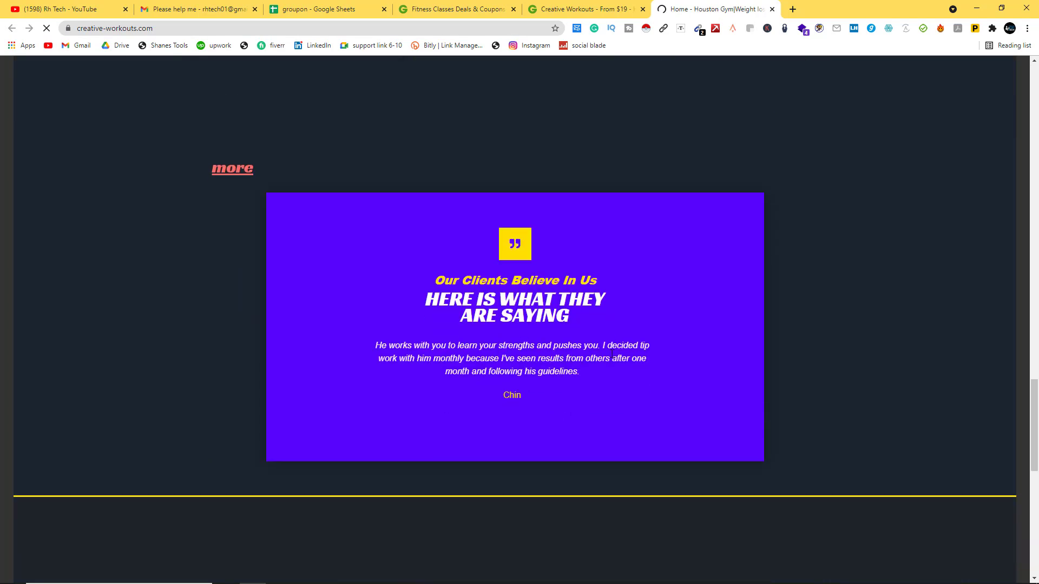
{"action": "scroll", "coordinate": [612, 355], "scroll_direction": "down", "scroll_amount": 10}
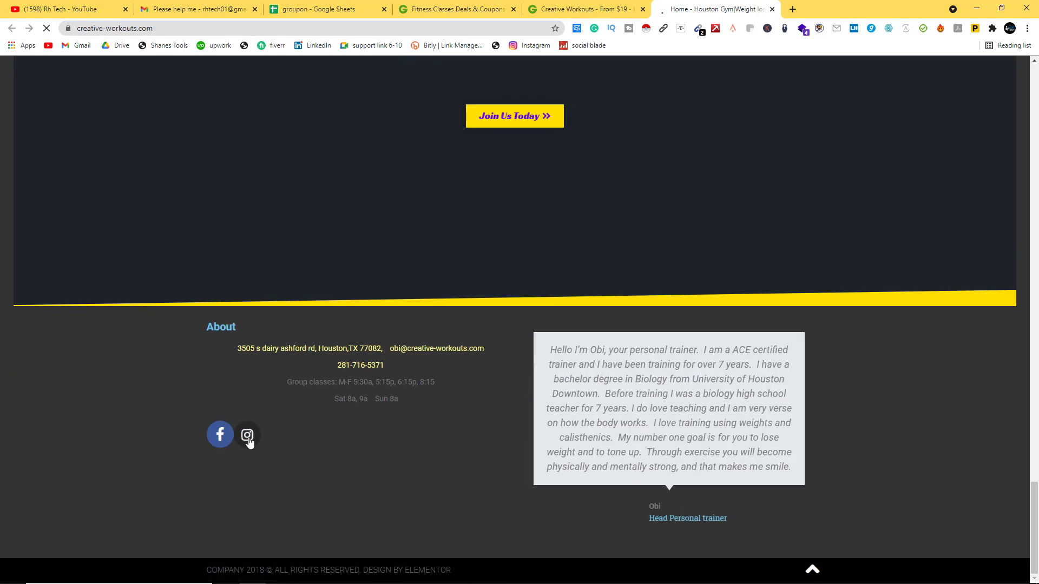
{"action": "right_click", "coordinate": [217, 432]}
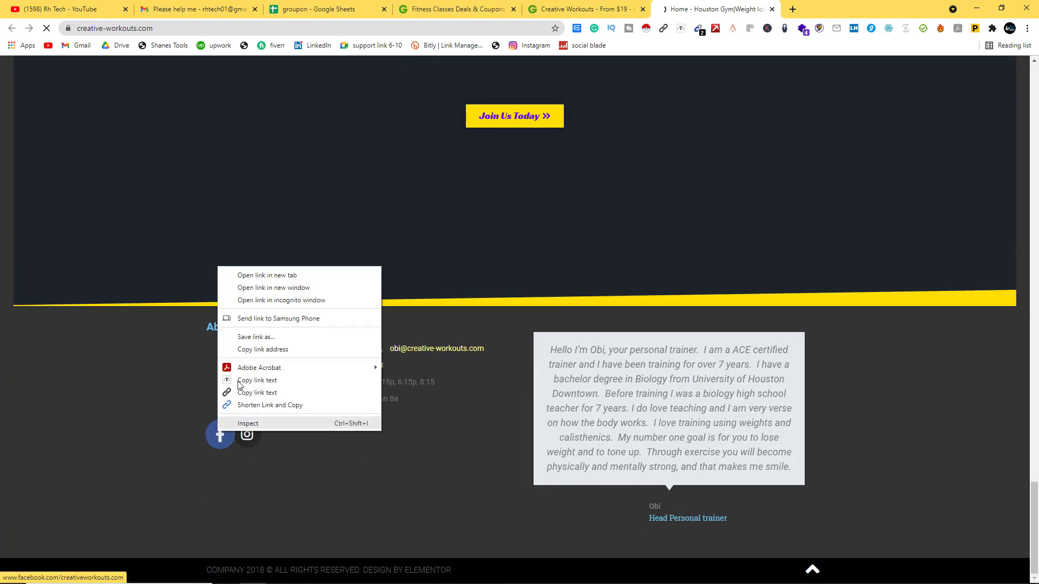
{"action": "left_click", "coordinate": [266, 277]}
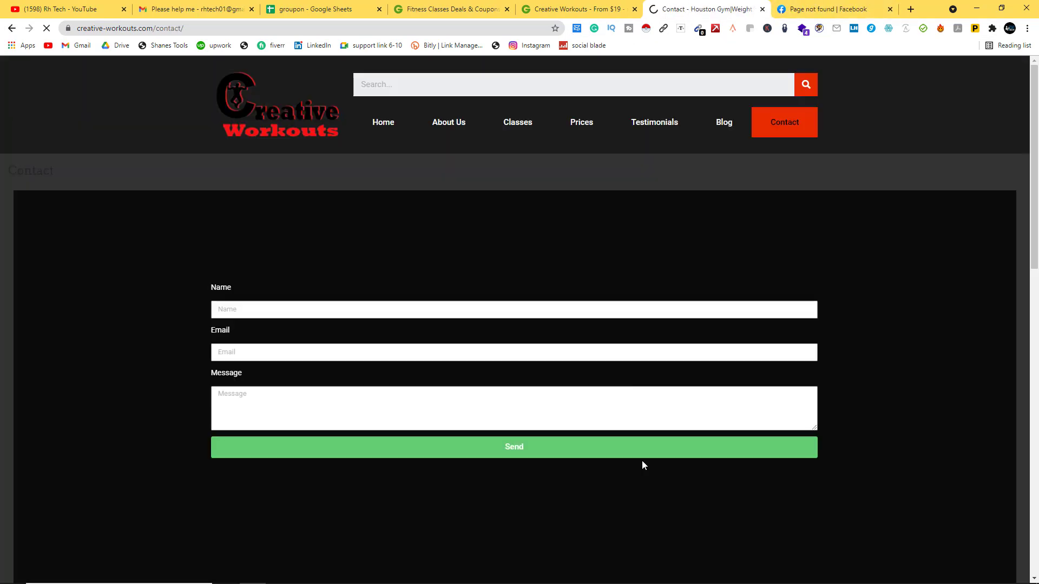
Examine the Contact and About Us pages of the Creative Workouts website and the linked Facebook page for owner and contact details
{"action": "scroll", "coordinate": [642, 462], "scroll_direction": "down", "scroll_amount": 15}
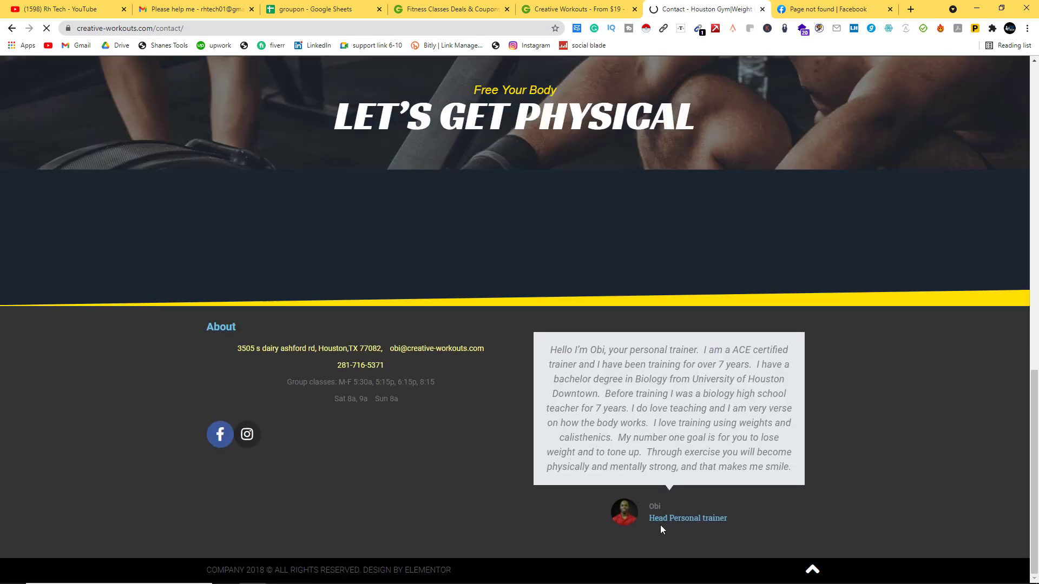
{"action": "scroll", "coordinate": [659, 444], "scroll_direction": "up", "scroll_amount": 15}
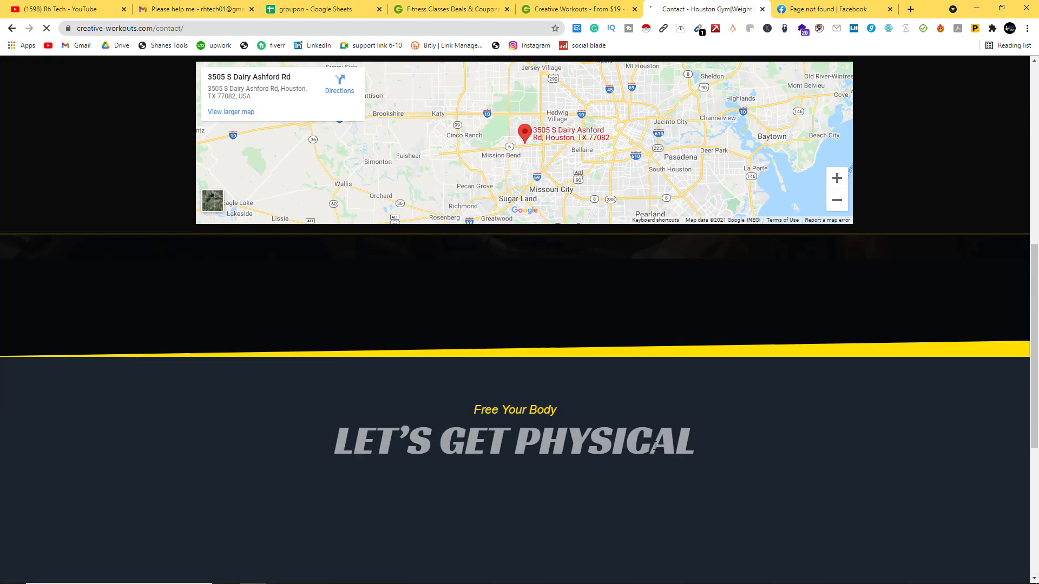
{"action": "left_click", "coordinate": [462, 124]}
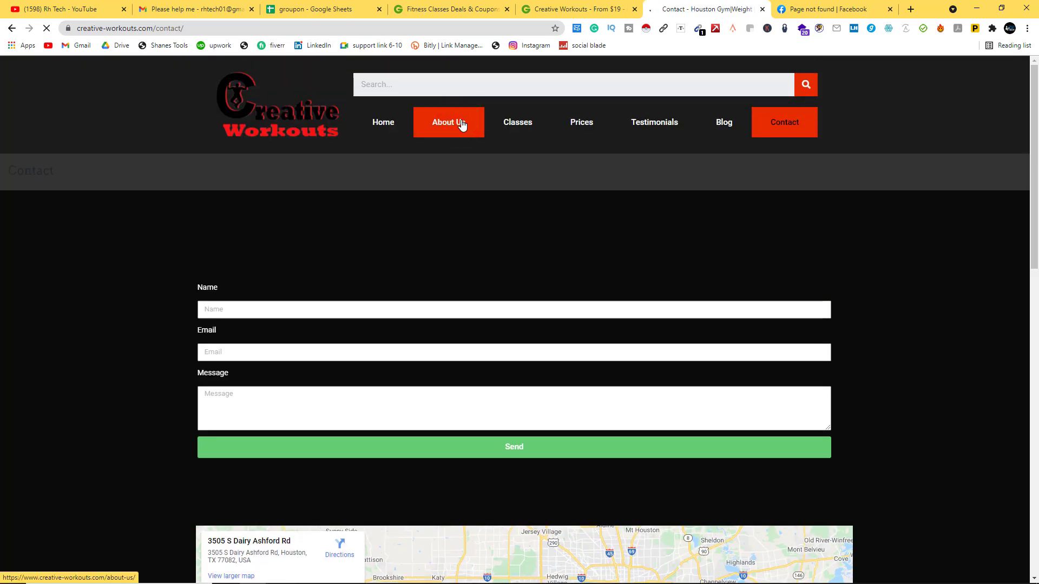
{"action": "left_click", "coordinate": [799, 9]}
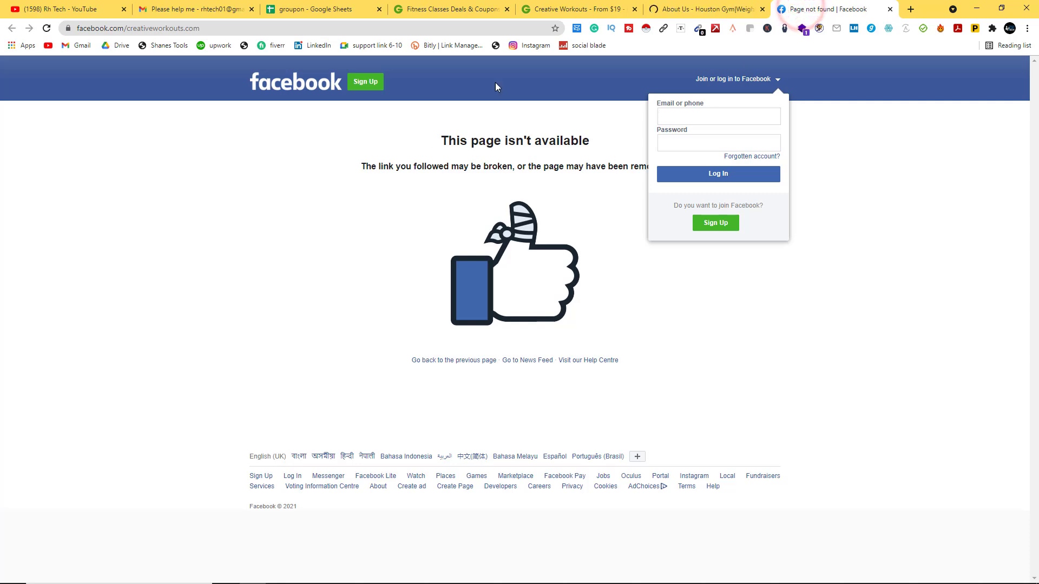
{"action": "left_click", "coordinate": [683, 9]}
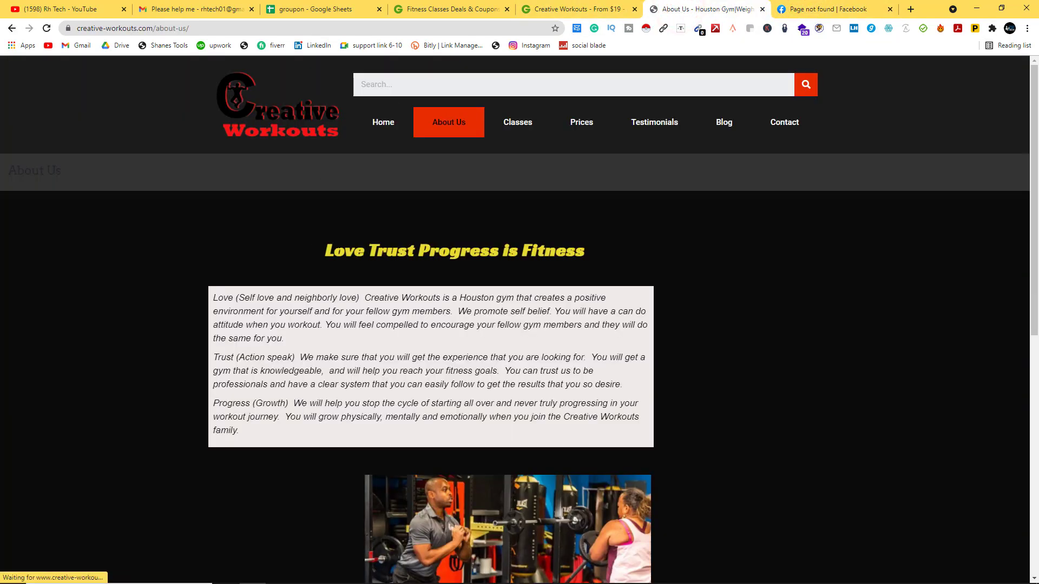
{"action": "scroll", "coordinate": [285, 345], "scroll_direction": "down", "scroll_amount": 10}
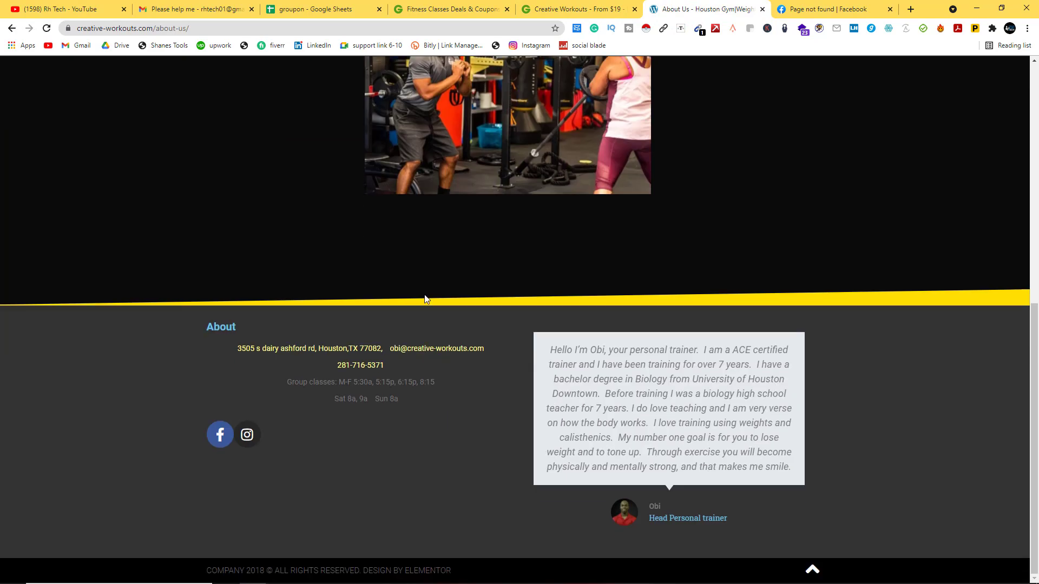
{"action": "scroll", "coordinate": [425, 299], "scroll_direction": "up", "scroll_amount": 10}
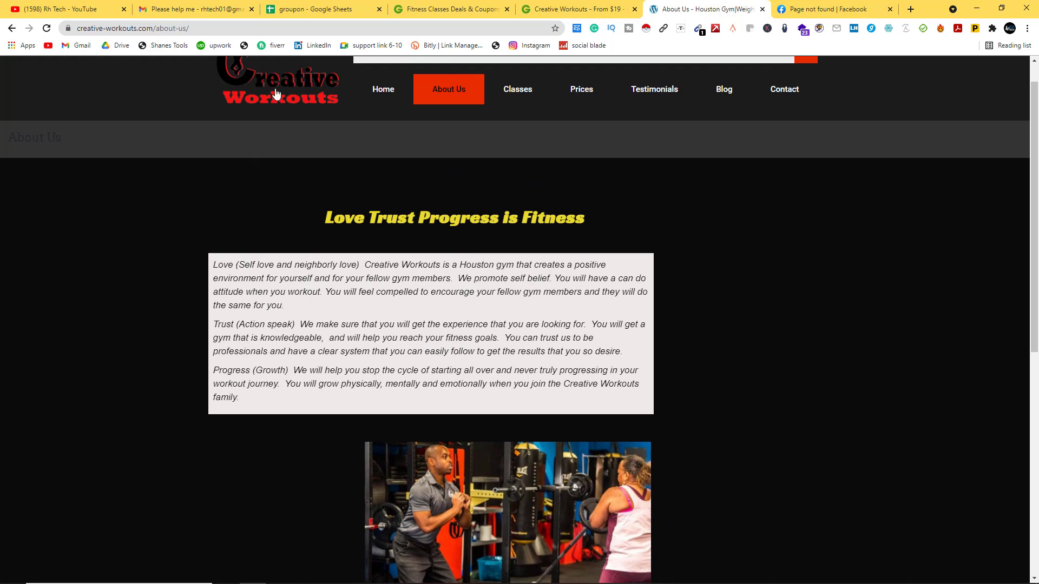
{"action": "scroll", "coordinate": [892, 418], "scroll_direction": "down", "scroll_amount": 10}
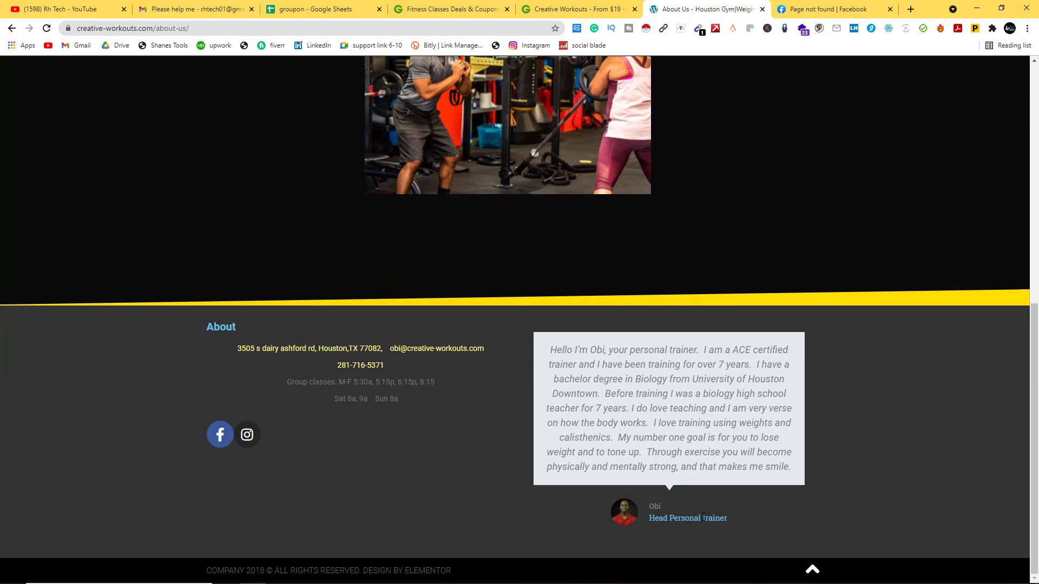
Copy the head personal trainer's name from the website footer into the Owner Name cell F4
{"action": "right_click", "coordinate": [665, 507]}
{"action": "left_click", "coordinate": [672, 385]}
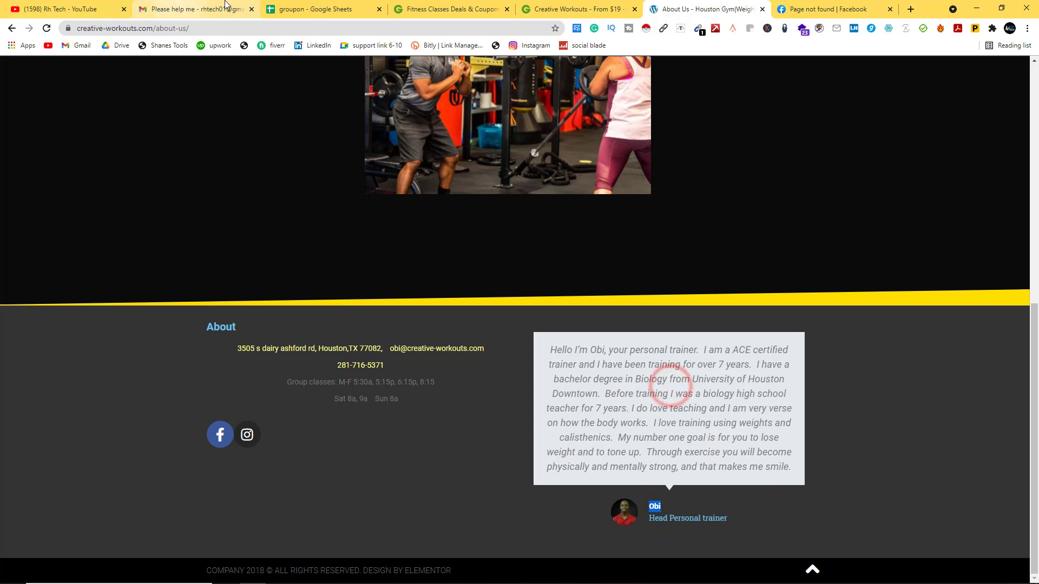
{"action": "left_click", "coordinate": [293, 10]}
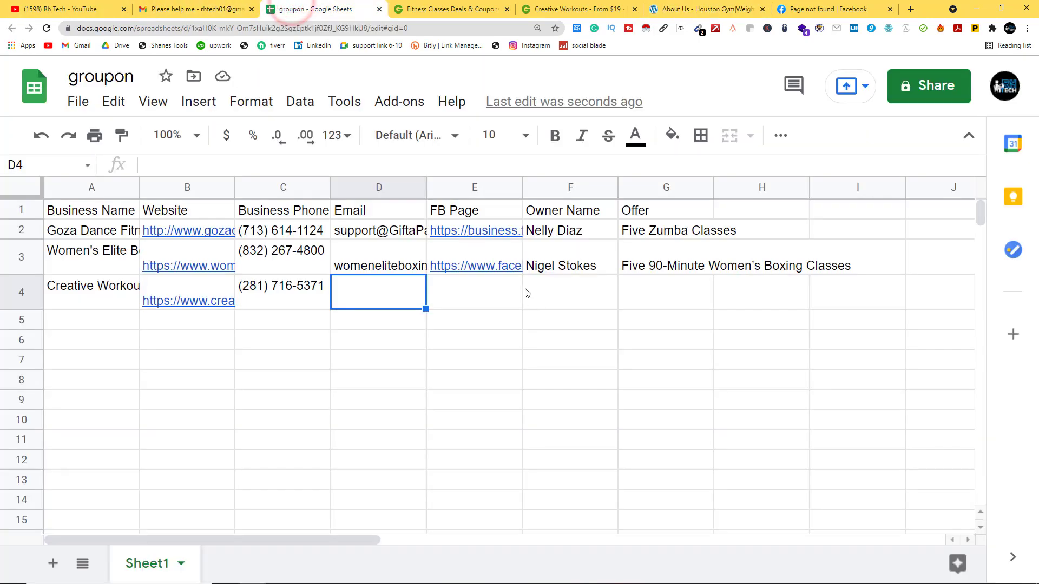
{"action": "left_click", "coordinate": [534, 289]}
{"action": "right_click", "coordinate": [538, 288]}
{"action": "left_click", "coordinate": [562, 340]}
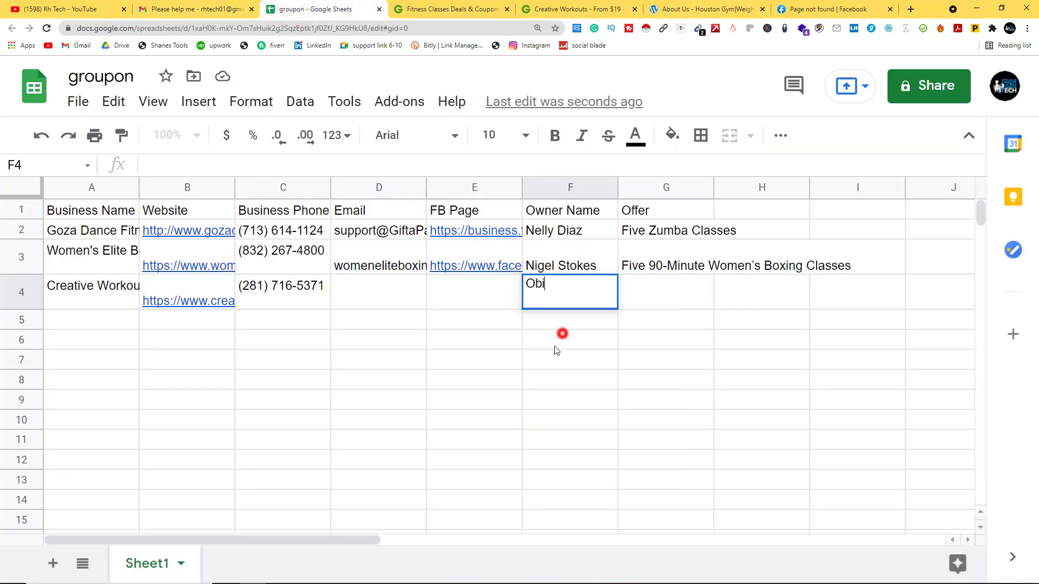
{"action": "left_click", "coordinate": [562, 357]}
Copy the offer text "Two Personal Training Sessions" from the Creative Workouts listing on Groupon into the Offer cell G4
{"action": "left_click", "coordinate": [431, 10]}
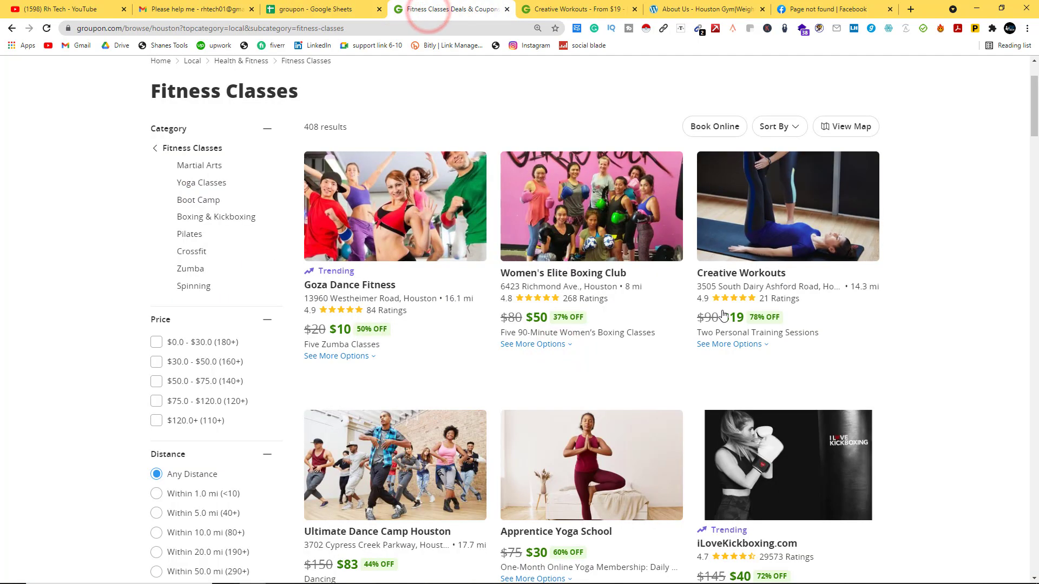
{"action": "right_click", "coordinate": [723, 334]}
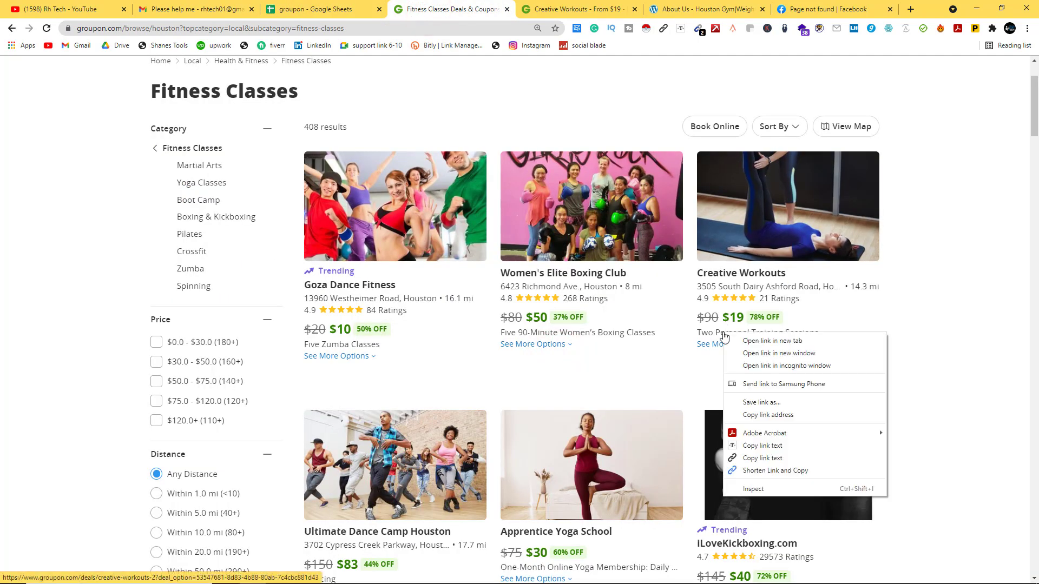
{"action": "left_click", "coordinate": [760, 445]}
{"action": "left_click", "coordinate": [291, 12]}
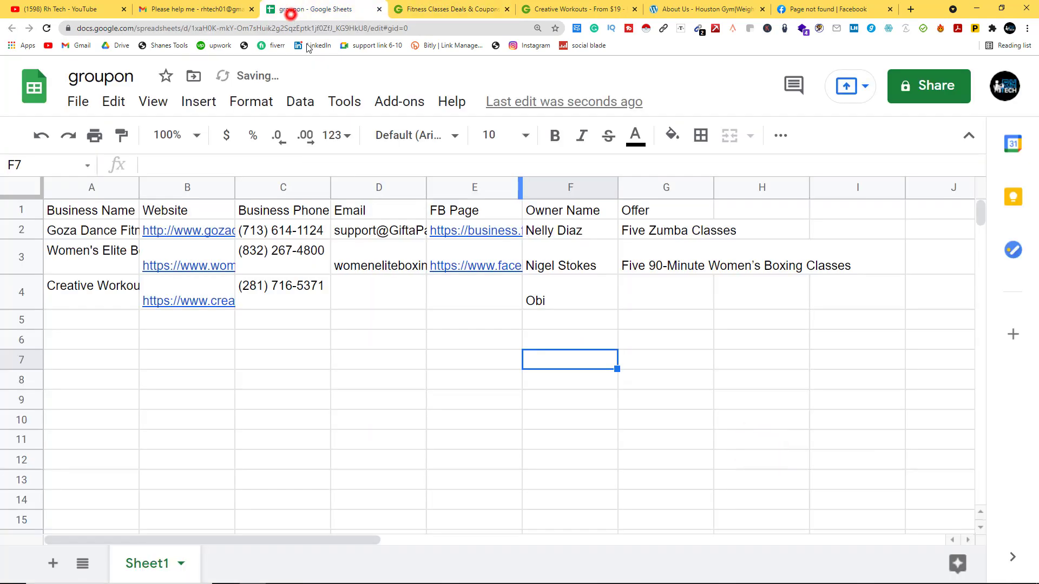
{"action": "left_click", "coordinate": [636, 287]}
{"action": "right_click", "coordinate": [635, 287]}
{"action": "left_click", "coordinate": [672, 365]}
{"action": "left_click", "coordinate": [672, 363]}
Search Google in a new tab for "creative-workouts.com"email, using the domain copied from the website's address
{"action": "left_click", "coordinate": [486, 292]}
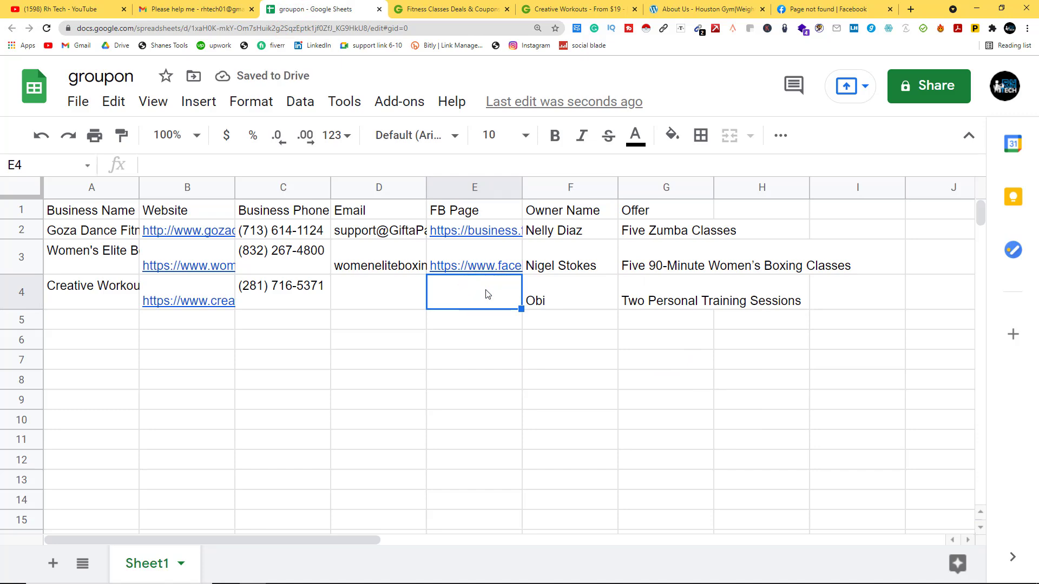
{"action": "left_click", "coordinate": [706, 9]}
{"action": "right_click", "coordinate": [128, 29]}
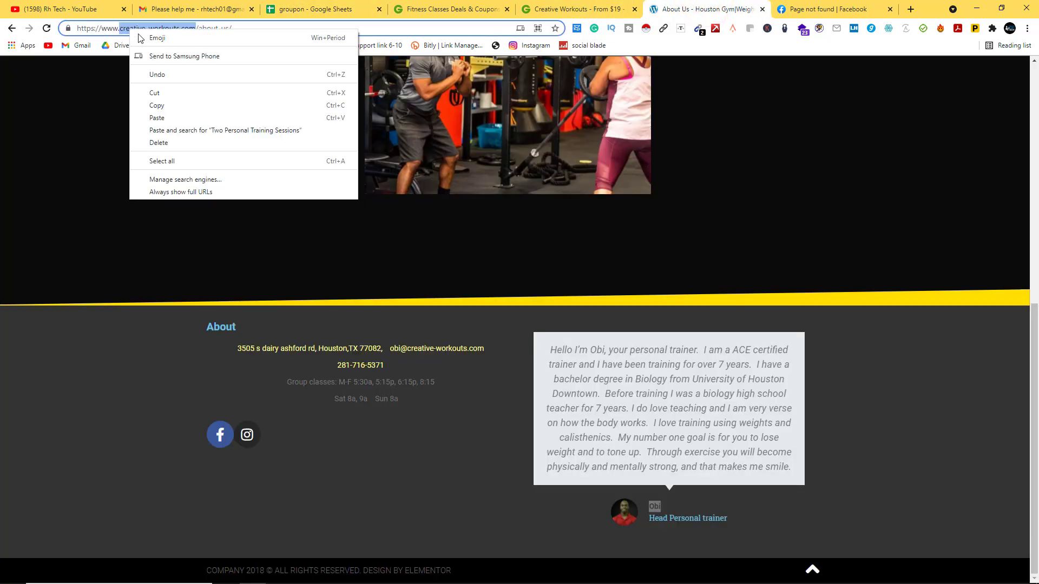
{"action": "left_click", "coordinate": [160, 106]}
{"action": "left_click", "coordinate": [910, 9]}
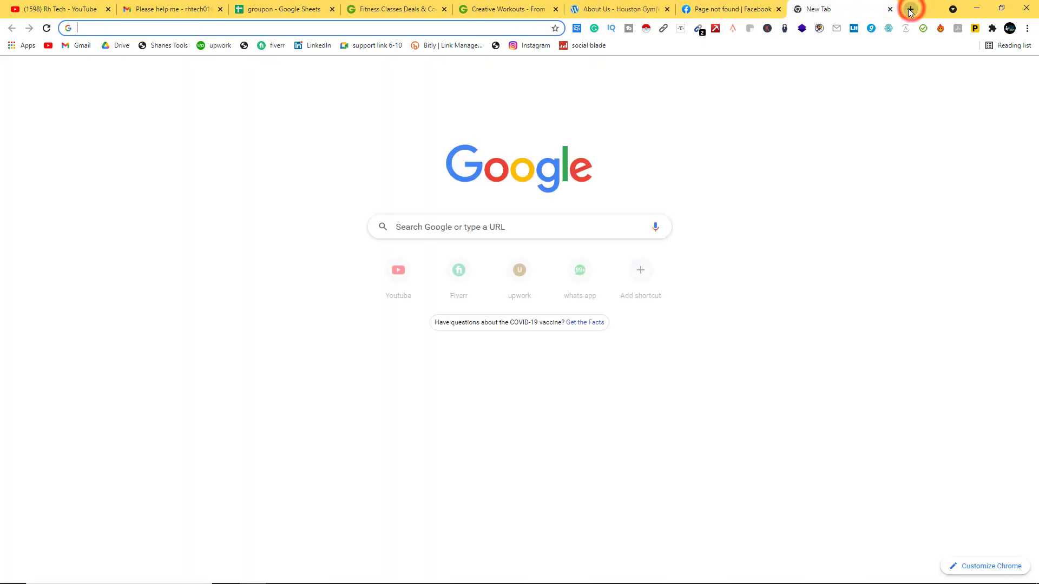
{"action": "type", "text": "\"\""}
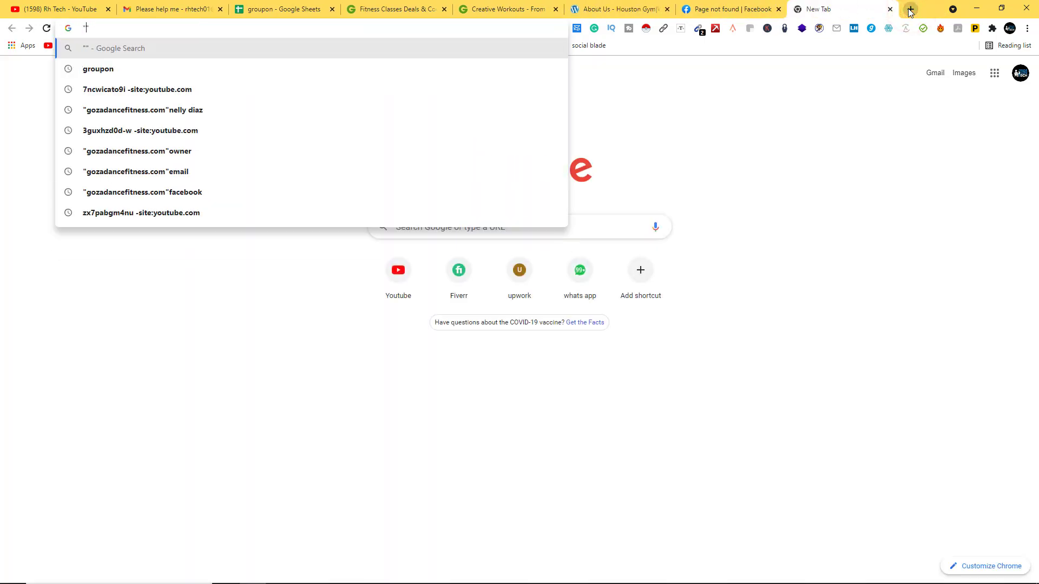
{"action": "key", "text": "ctrl+v"}
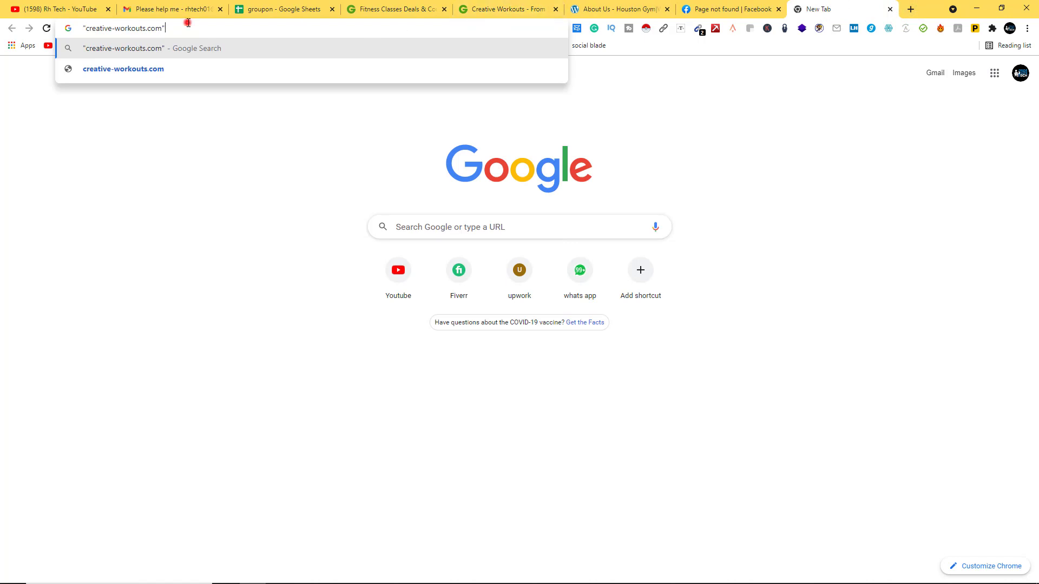
{"action": "type", "text": "email"}
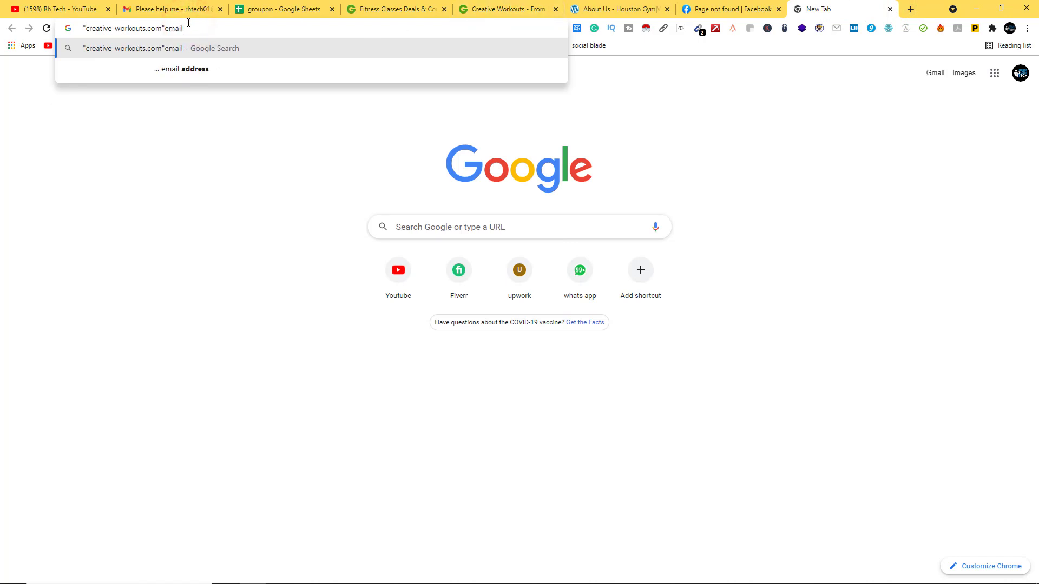
{"action": "key", "text": "Return"}
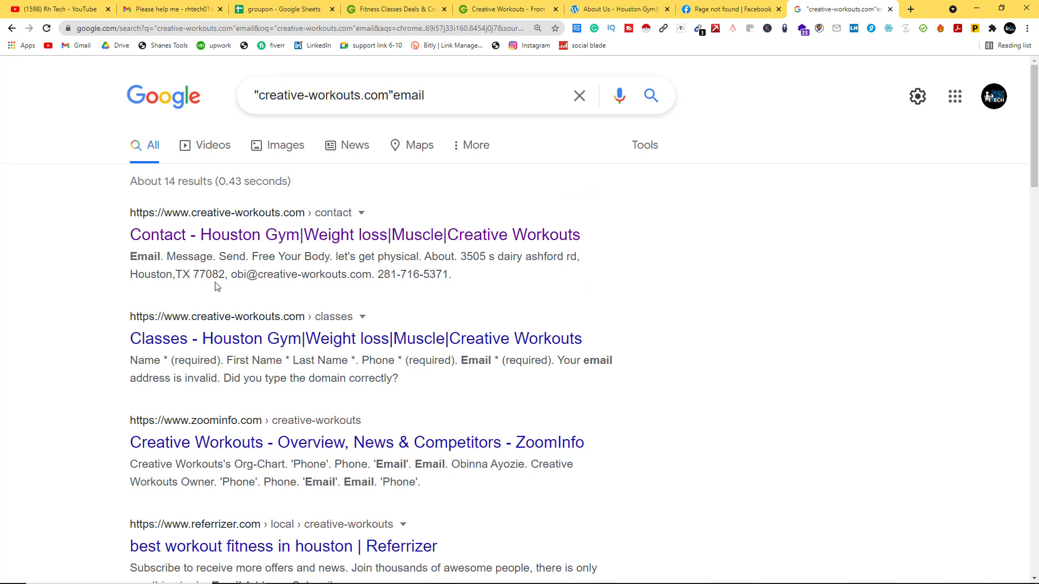
Copy the Creative Workouts contact email from the first Google search result into the Email cell D4 of the groupon sheet
{"action": "left_click_drag", "start_coordinate": [228, 275], "coordinate": [374, 275]}
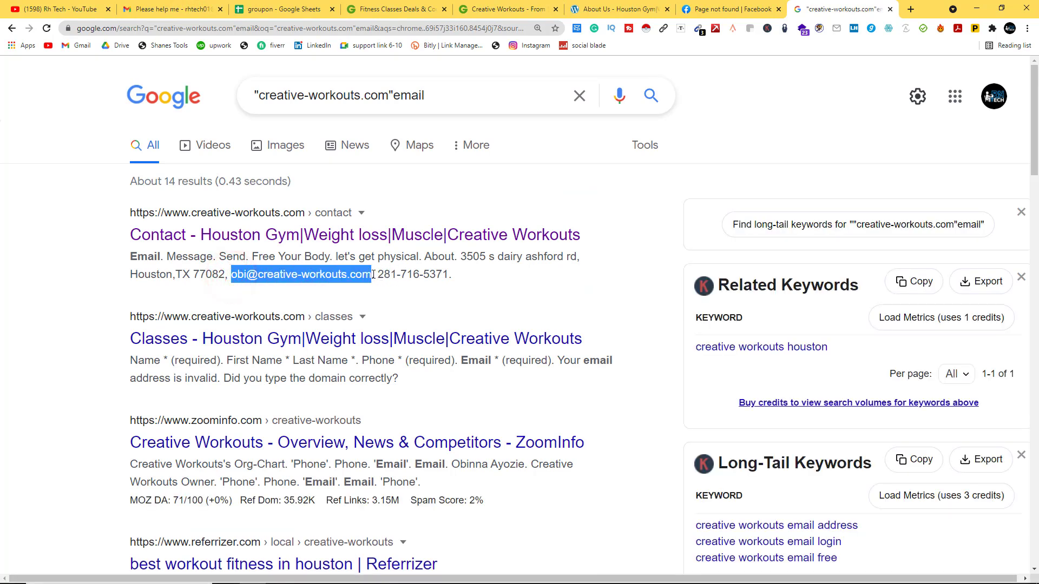
{"action": "right_click", "coordinate": [320, 277]}
{"action": "left_click", "coordinate": [343, 286]}
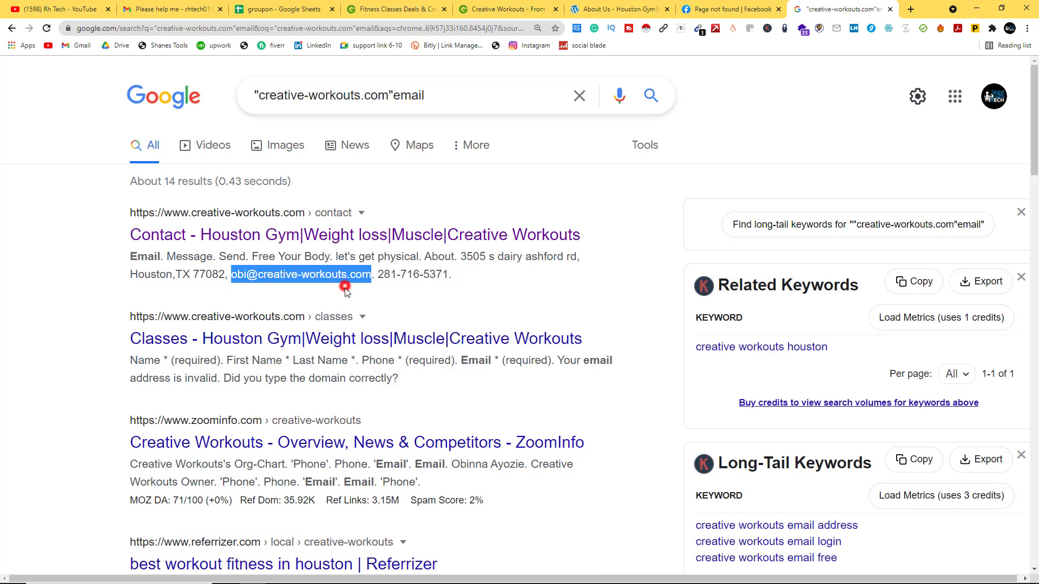
{"action": "left_click", "coordinate": [300, 10]}
{"action": "left_click", "coordinate": [470, 285]}
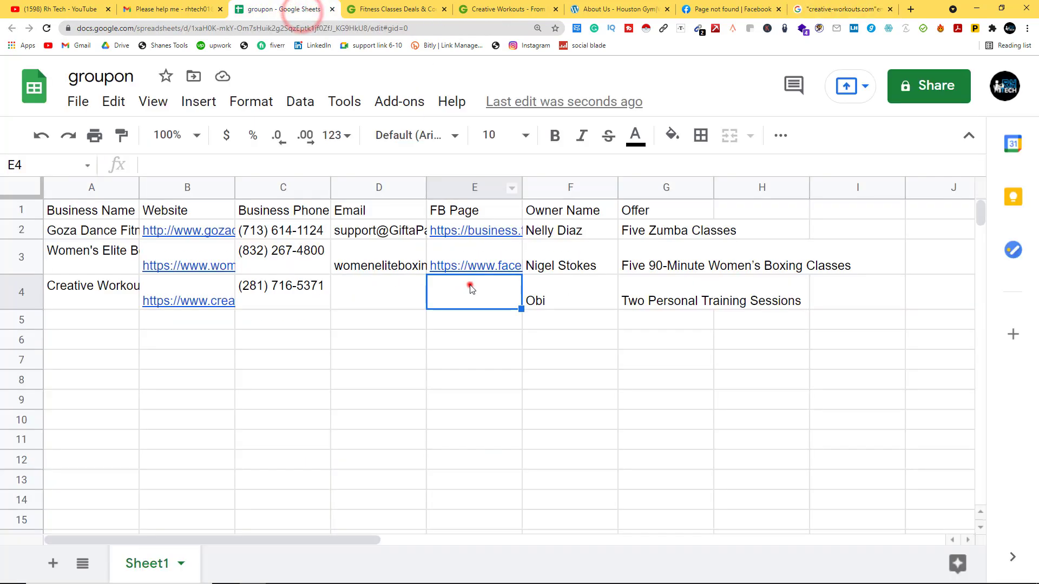
{"action": "left_click", "coordinate": [360, 284]}
{"action": "right_click", "coordinate": [361, 285]}
{"action": "left_click", "coordinate": [399, 347]}
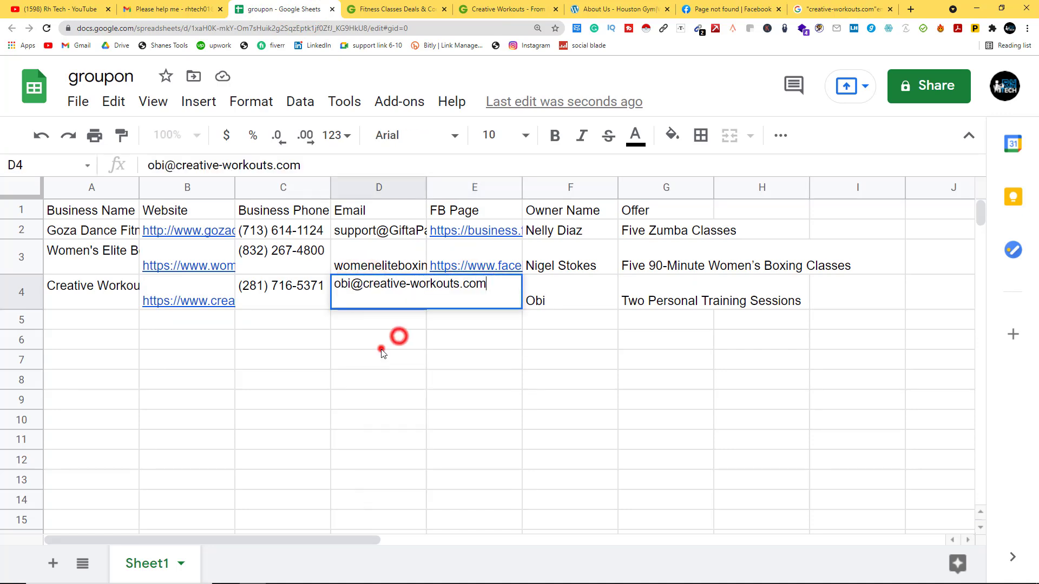
{"action": "left_click", "coordinate": [382, 357]}
{"action": "left_click", "coordinate": [450, 319]}
{"action": "left_click", "coordinate": [459, 299]}
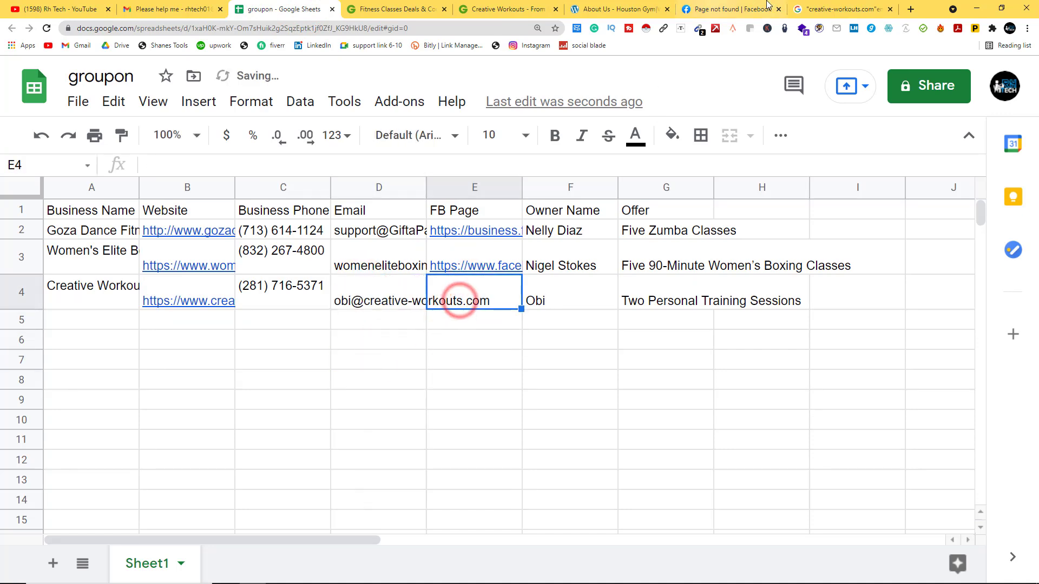
Change the Google search to "creative-workouts.com"facebook to look for the business's Facebook page
{"action": "left_click", "coordinate": [842, 10]}
{"action": "left_click", "coordinate": [440, 95]}
{"action": "left_click_drag", "start_coordinate": [427, 96], "coordinate": [396, 96]}
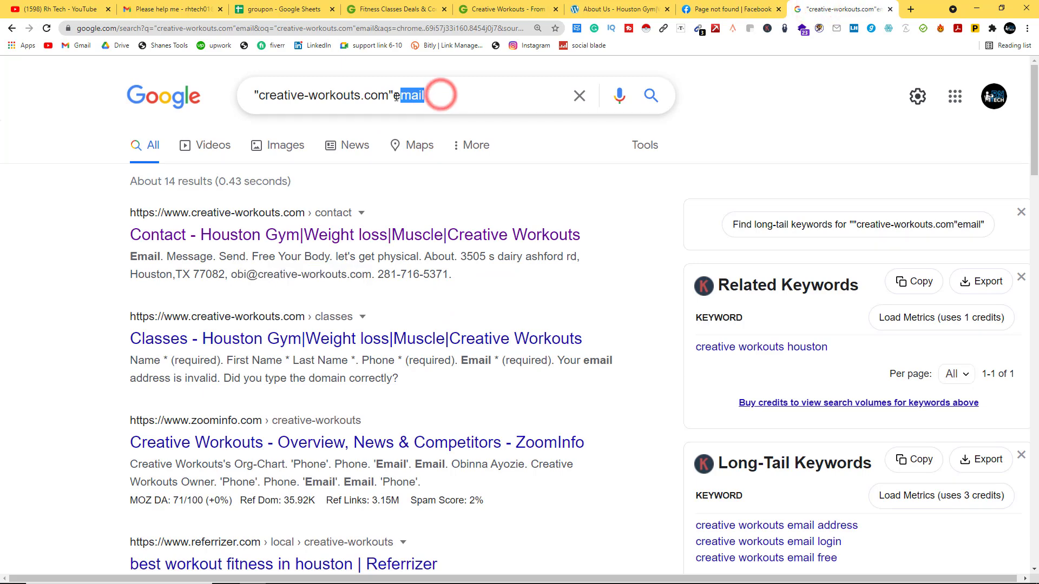
{"action": "type", "text": "facebook"}
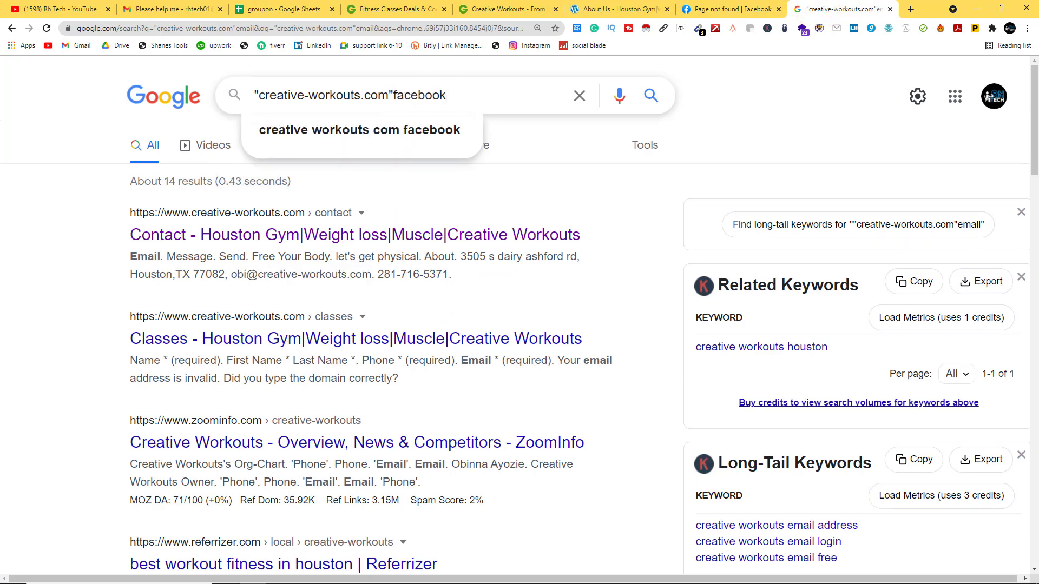
{"action": "key", "text": "Return"}
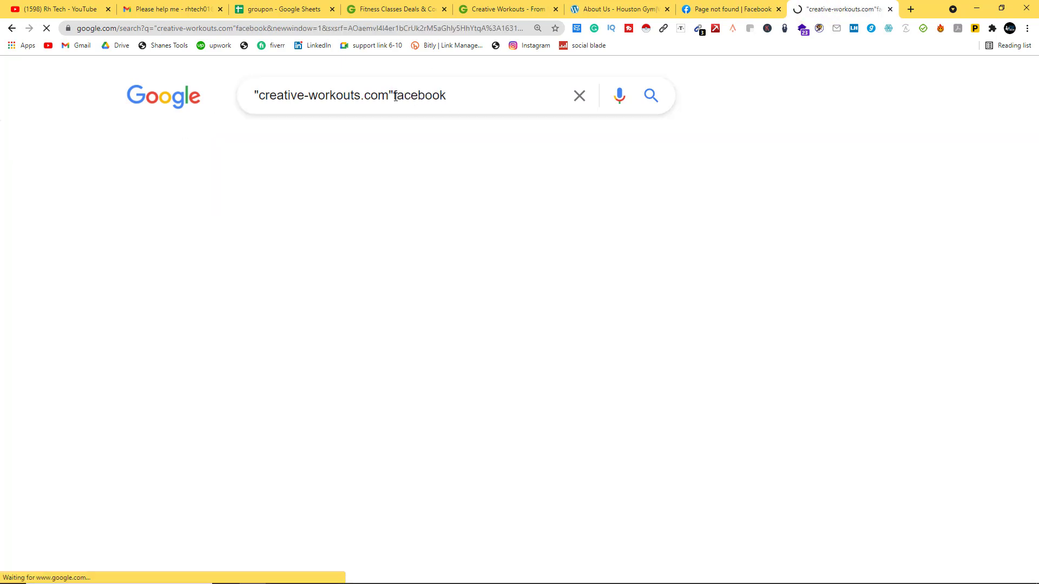
Open the first Facebook result for Creative Workouts in a new tab and view the page
{"action": "right_click", "coordinate": [229, 231]}
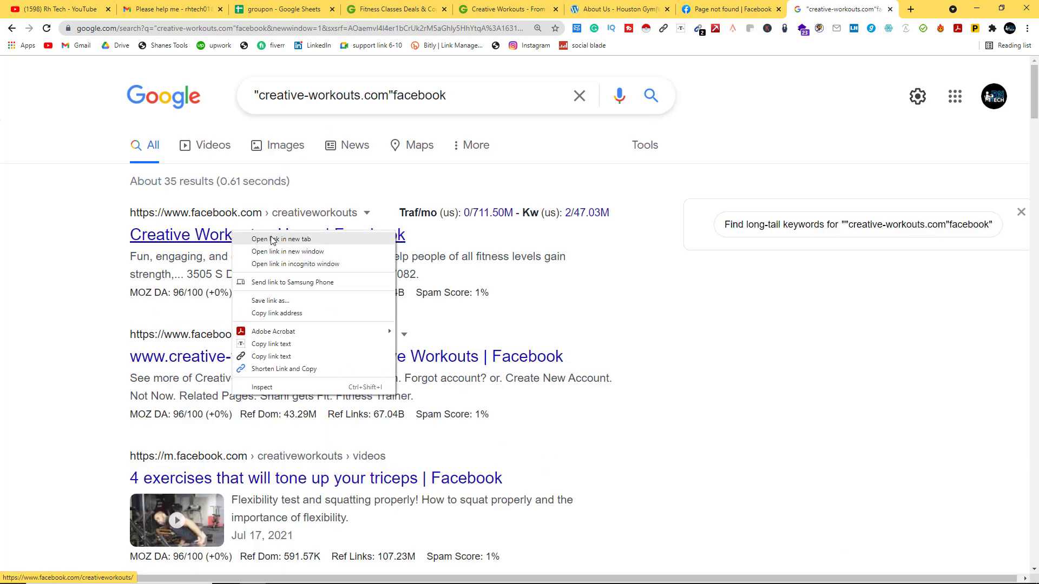
{"action": "left_click", "coordinate": [270, 238]}
{"action": "left_click", "coordinate": [413, 4]}
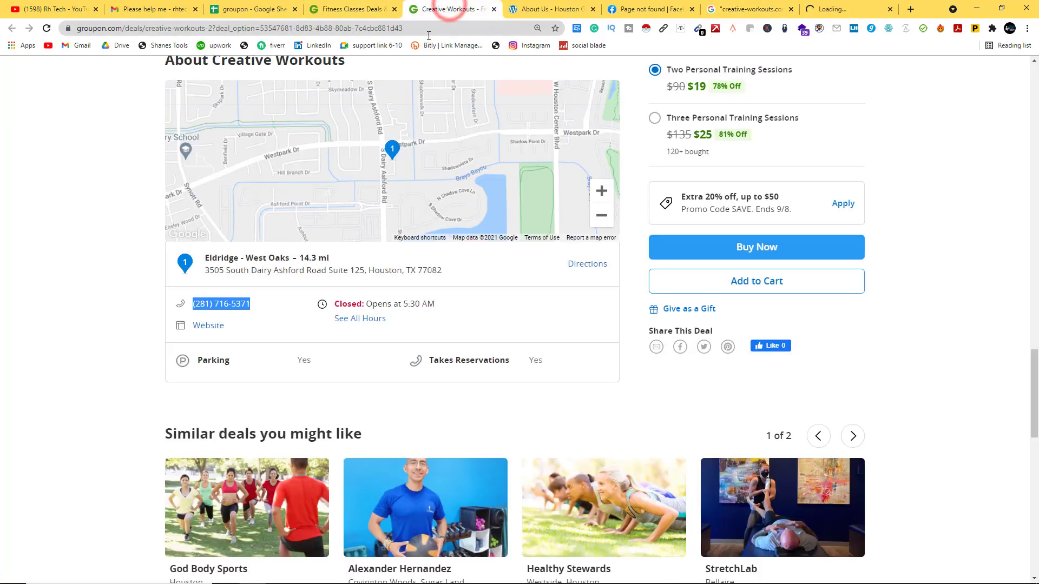
{"action": "scroll", "coordinate": [511, 147], "scroll_direction": "up", "scroll_amount": 9}
{"action": "left_click", "coordinate": [844, 9]}
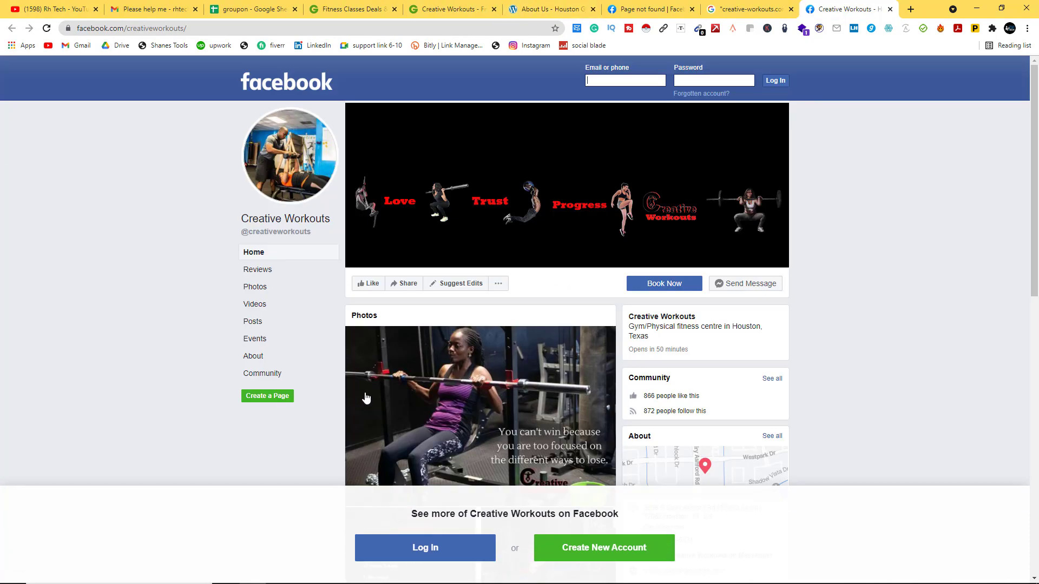
Copy the Creative Workouts Facebook page address, facebook.com/creativeworkouts/, into the FB Page cell E4 of the groupon sheet
{"action": "left_click", "coordinate": [138, 29]}
{"action": "right_click", "coordinate": [139, 31]}
{"action": "left_click", "coordinate": [163, 105]}
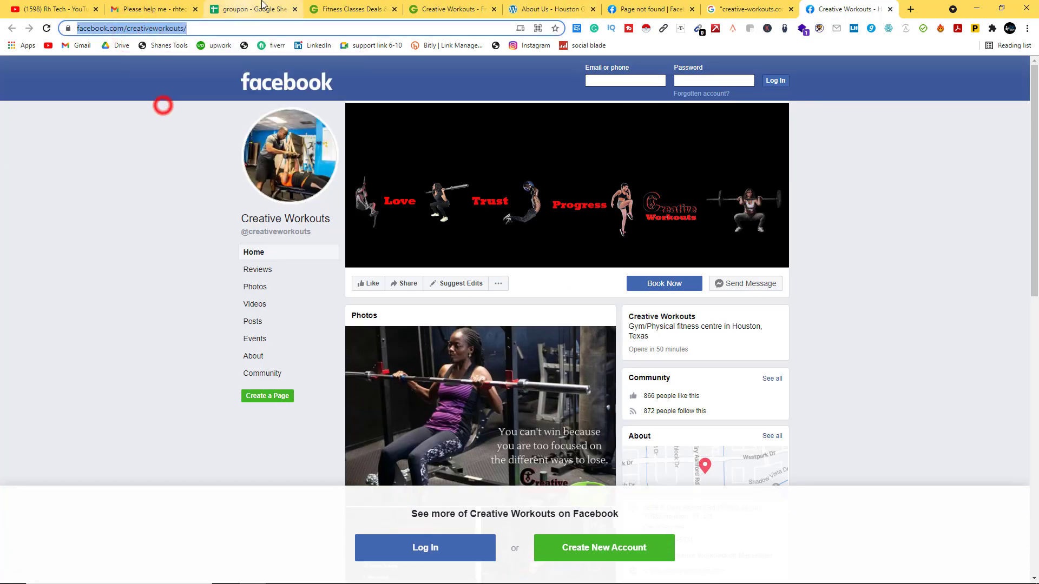
{"action": "left_click", "coordinate": [249, 6]}
{"action": "left_click", "coordinate": [468, 294]}
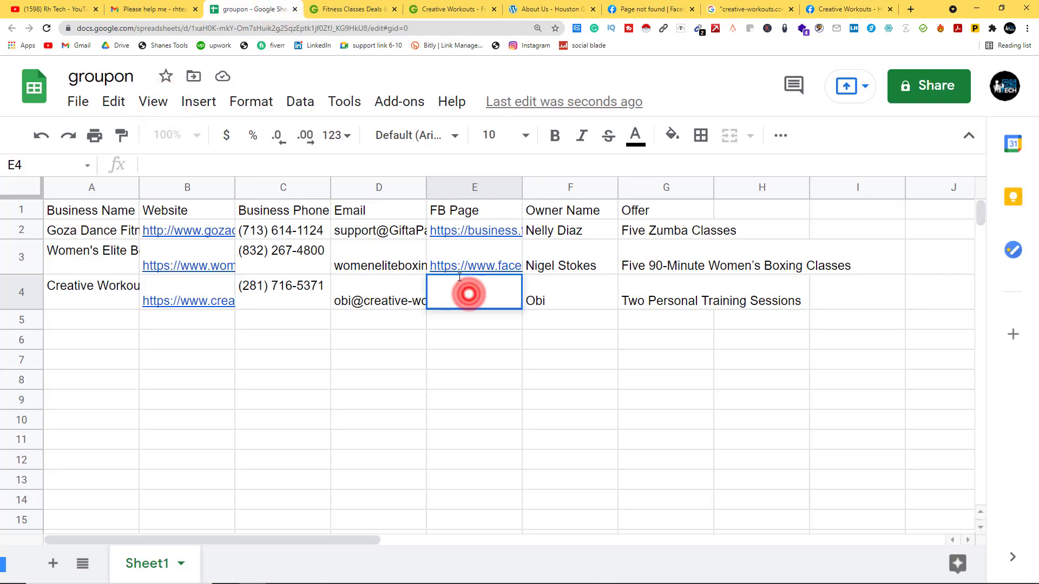
{"action": "right_click", "coordinate": [459, 278]}
{"action": "left_click", "coordinate": [484, 317]}
{"action": "double_click", "coordinate": [476, 360]}
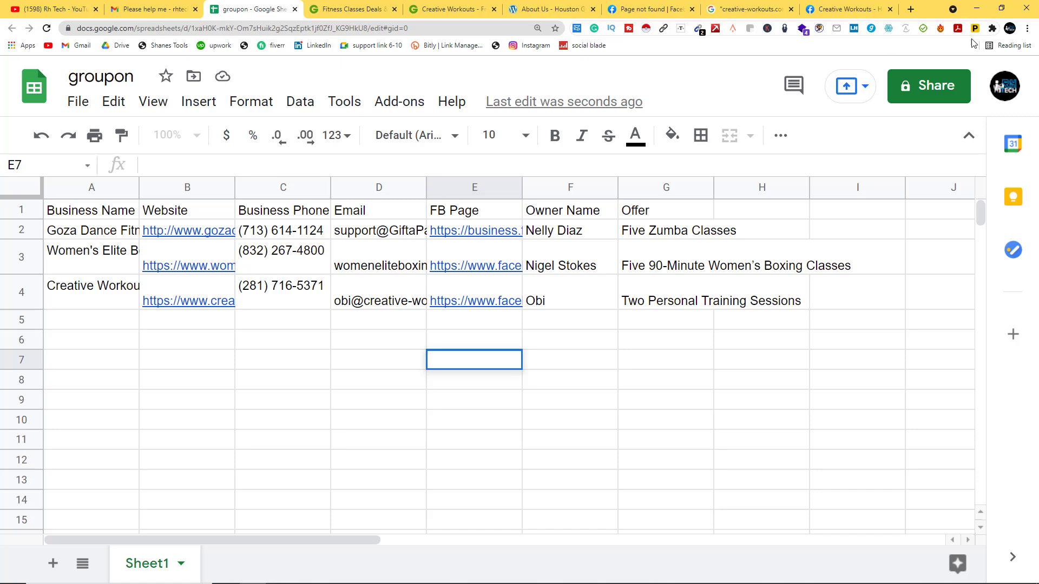
Change the groupon spreadsheet's sharing so that anyone with the link can edit it
{"action": "left_click", "coordinate": [923, 86]}
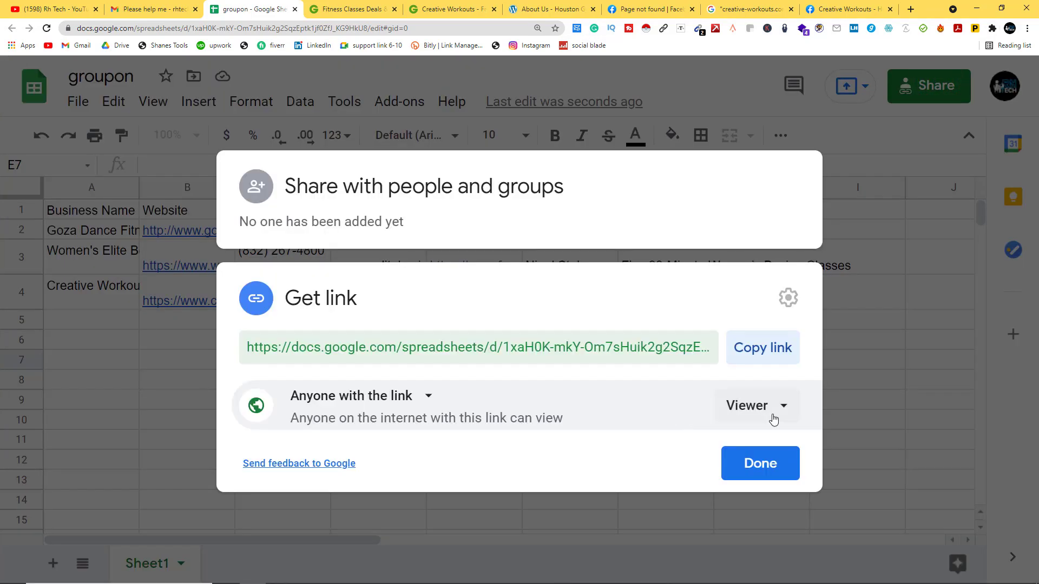
{"action": "left_click", "coordinate": [768, 409]}
{"action": "left_click", "coordinate": [787, 372]}
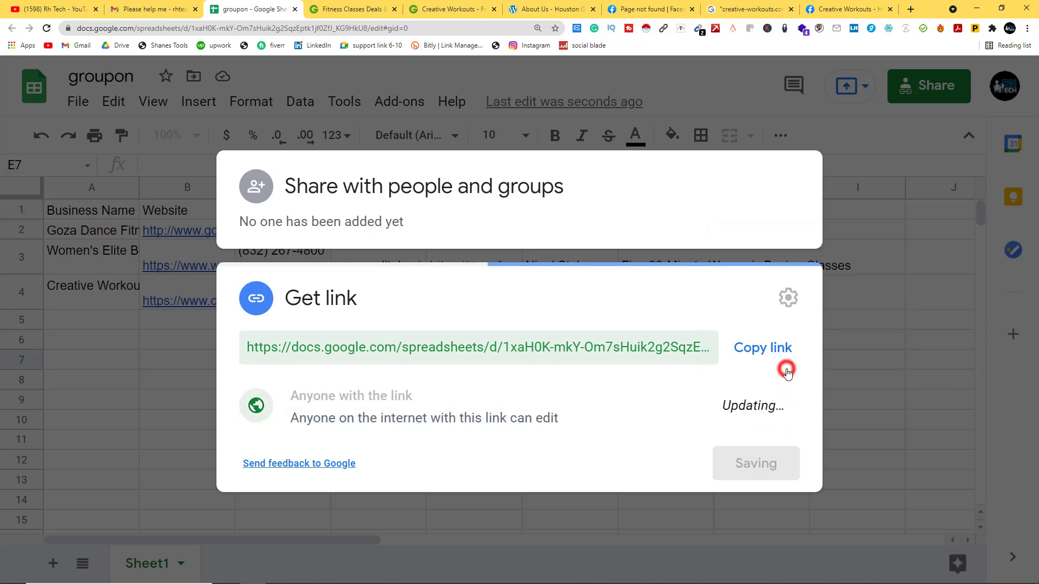